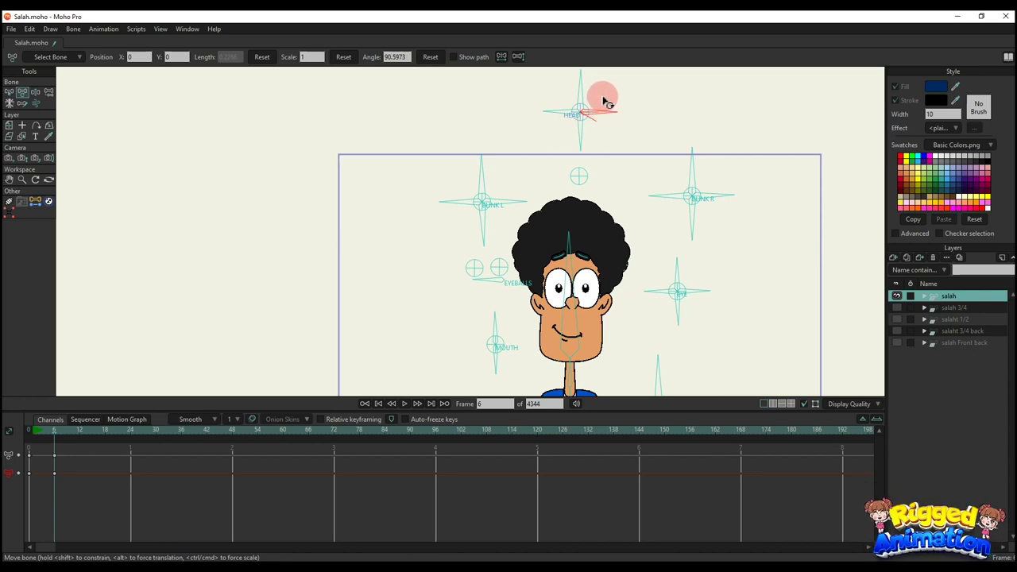
- Rotate the HEAD control, then try the four bones of the BLINK L control, resetting the angle after each test
{"action": "mouse_move", "coordinate": [605, 102]}
{"action": "left_mouse_down"}
{"action": "mouse_move", "coordinate": [592, 126]}
{"action": "mouse_move", "coordinate": [601, 112]}
{"action": "left_mouse_up"}
{"action": "left_click_drag", "start_coordinate": [495, 154], "coordinate": [482, 89]}
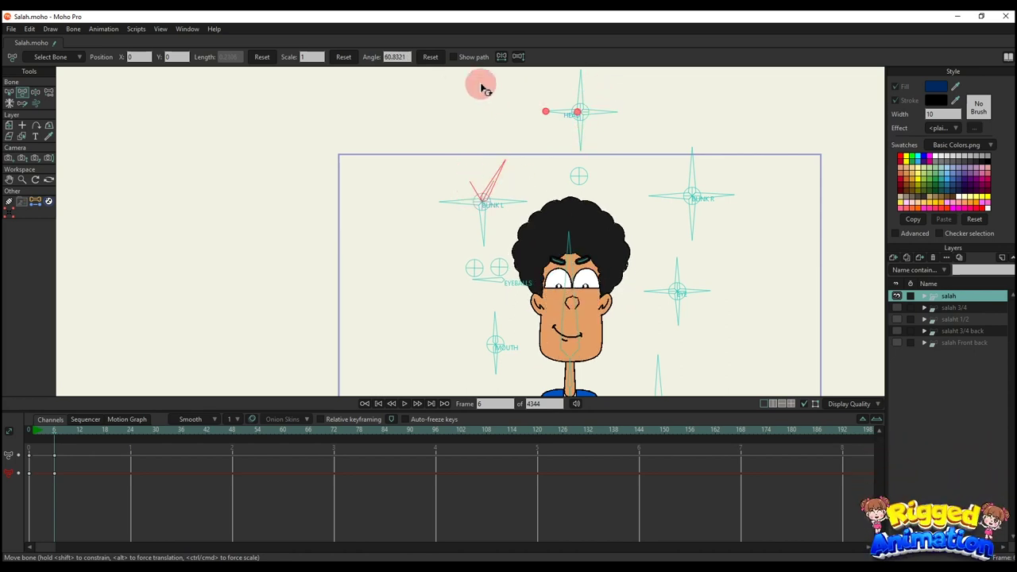
{"action": "left_click", "coordinate": [431, 58]}
{"action": "left_click_drag", "start_coordinate": [469, 195], "coordinate": [467, 156]}
{"action": "left_click", "coordinate": [429, 57]}
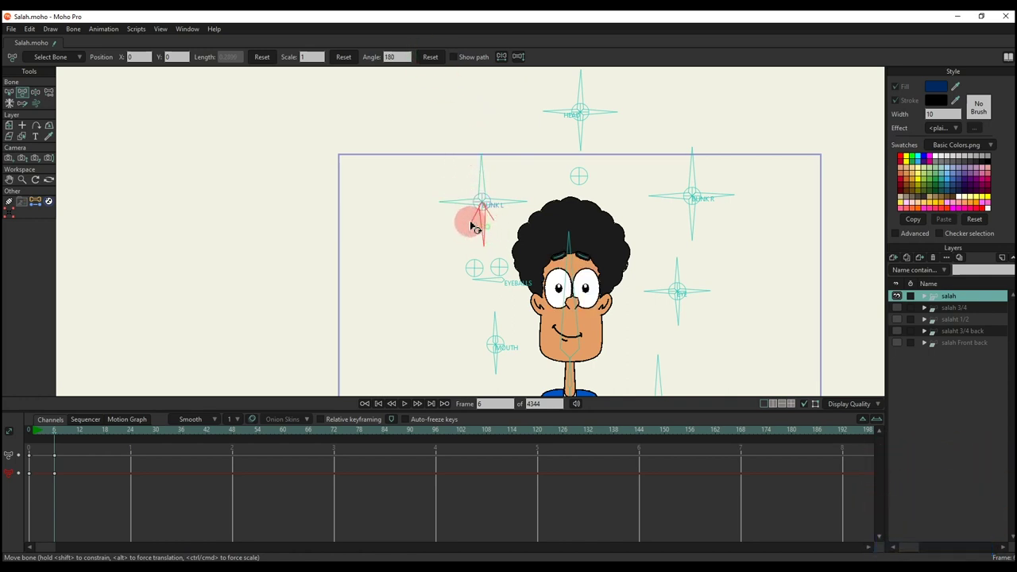
{"action": "left_click_drag", "start_coordinate": [474, 227], "coordinate": [491, 155]}
{"action": "left_click", "coordinate": [430, 56]}
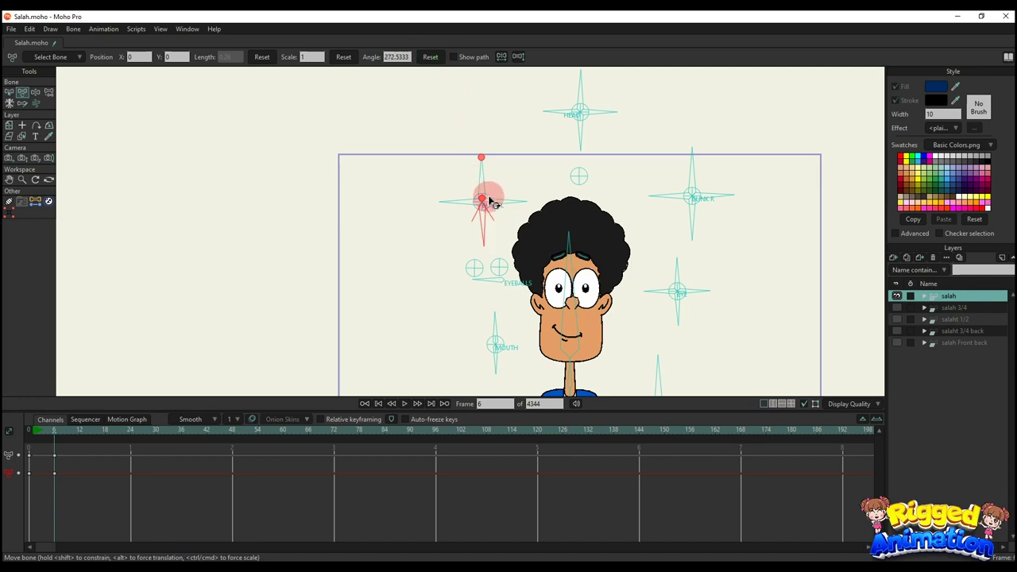
{"action": "left_click_drag", "start_coordinate": [483, 199], "coordinate": [508, 226]}
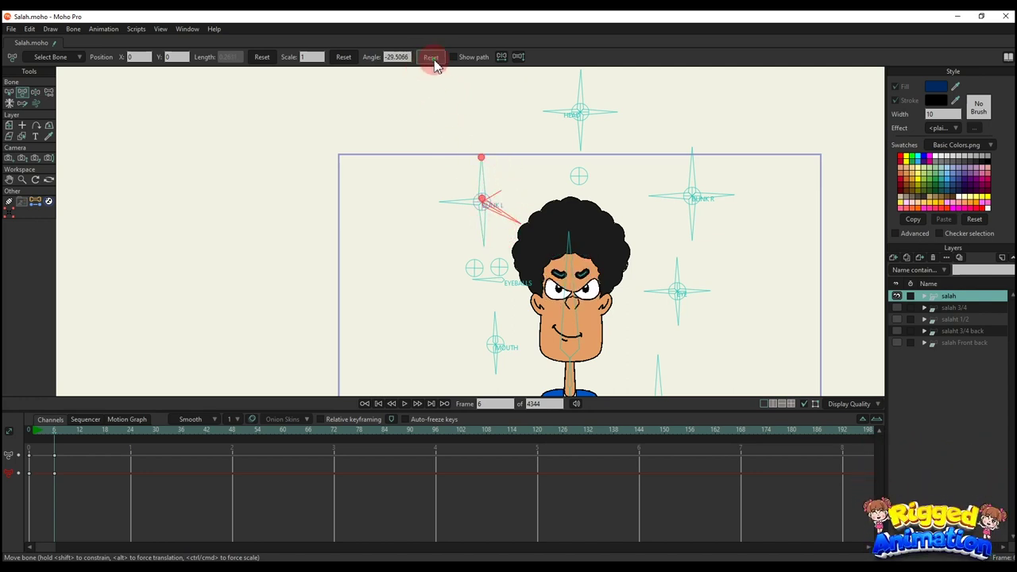
{"action": "left_click", "coordinate": [429, 56]}
- Try the bones of the BLINK R control to pose the eyelids and eyebrows, resetting their angles
{"action": "left_click_drag", "start_coordinate": [699, 164], "coordinate": [640, 151]}
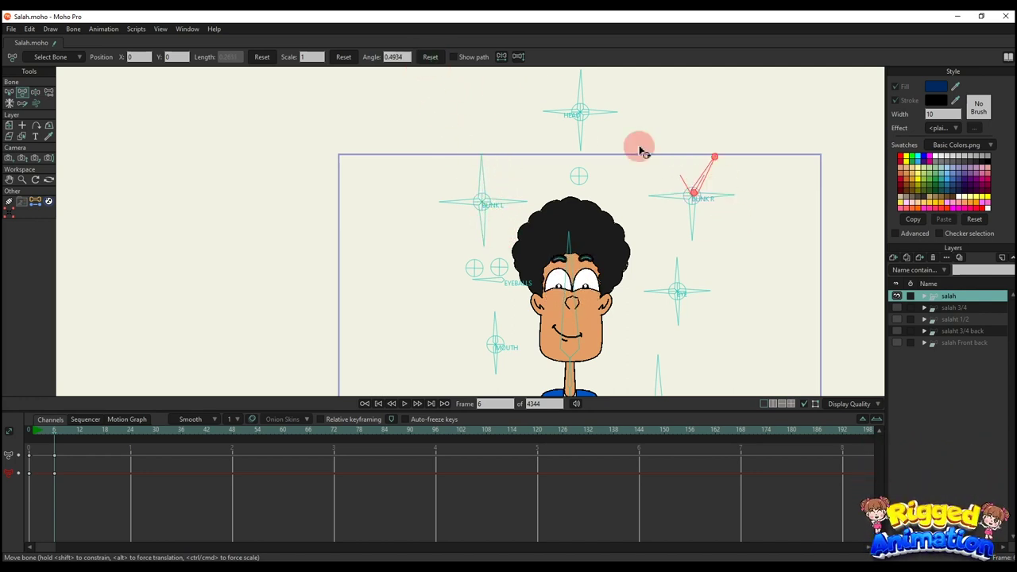
{"action": "left_click_drag", "start_coordinate": [694, 188], "coordinate": [642, 166]}
{"action": "left_click", "coordinate": [430, 56]}
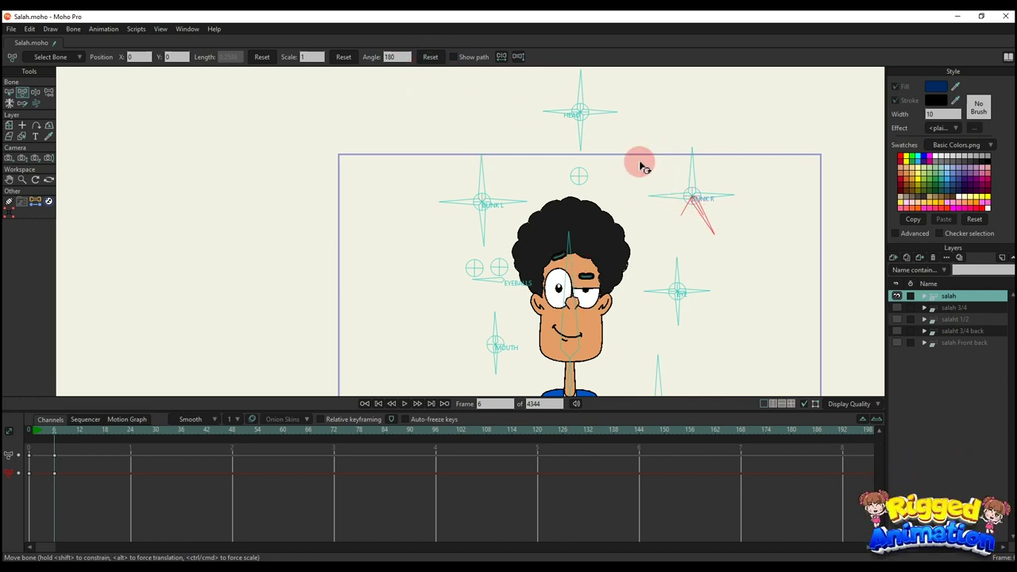
{"action": "mouse_move", "coordinate": [711, 226]}
{"action": "left_mouse_down"}
{"action": "mouse_move", "coordinate": [717, 185]}
{"action": "mouse_move", "coordinate": [722, 236]}
{"action": "left_mouse_up"}
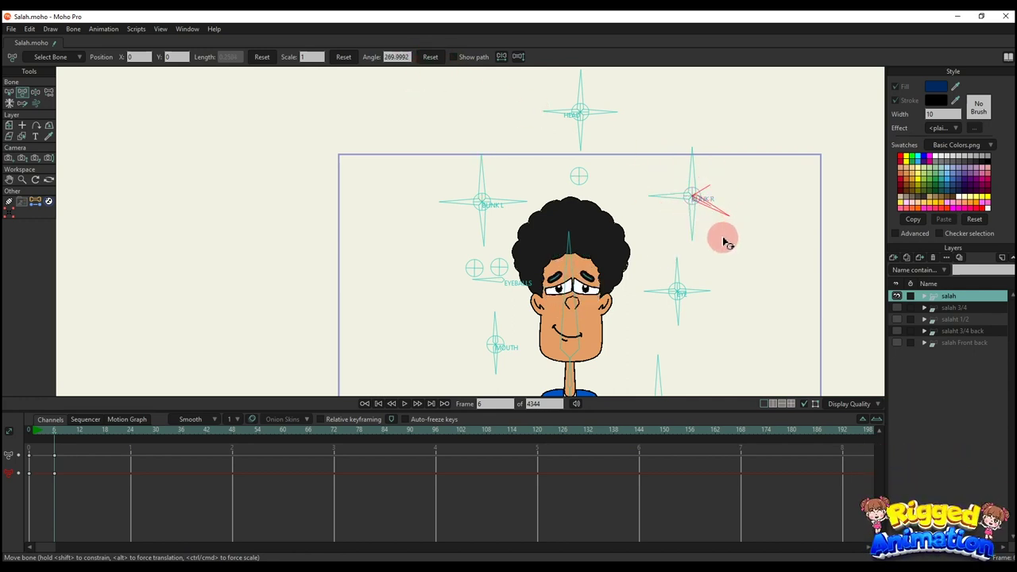
{"action": "left_click", "coordinate": [430, 57]}
{"action": "left_click", "coordinate": [619, 162]}
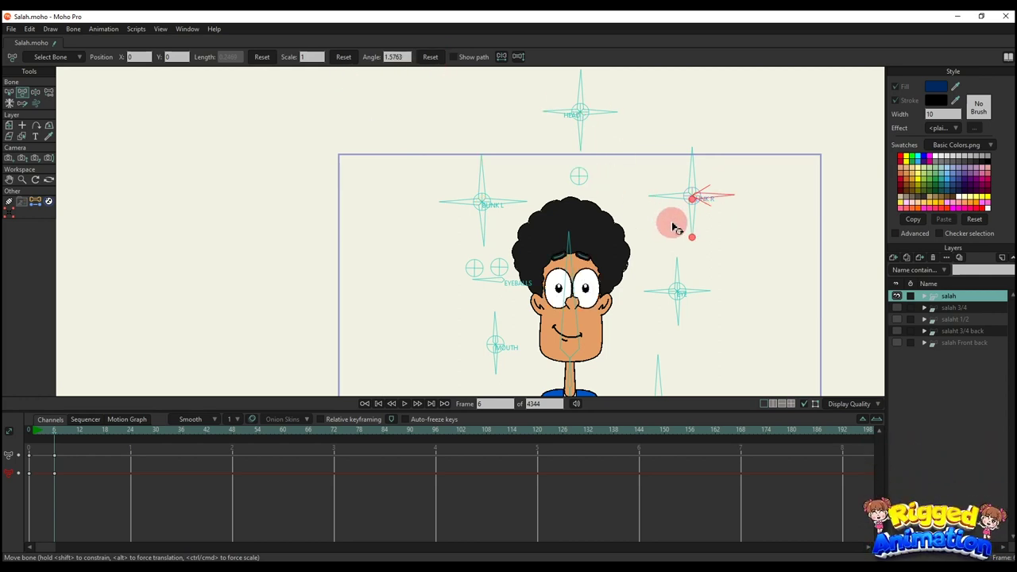
- Test the EYE control's bones with the head turned sideways, preview the playback, and turn the head back to the front
{"action": "left_click_drag", "start_coordinate": [672, 265], "coordinate": [714, 272]}
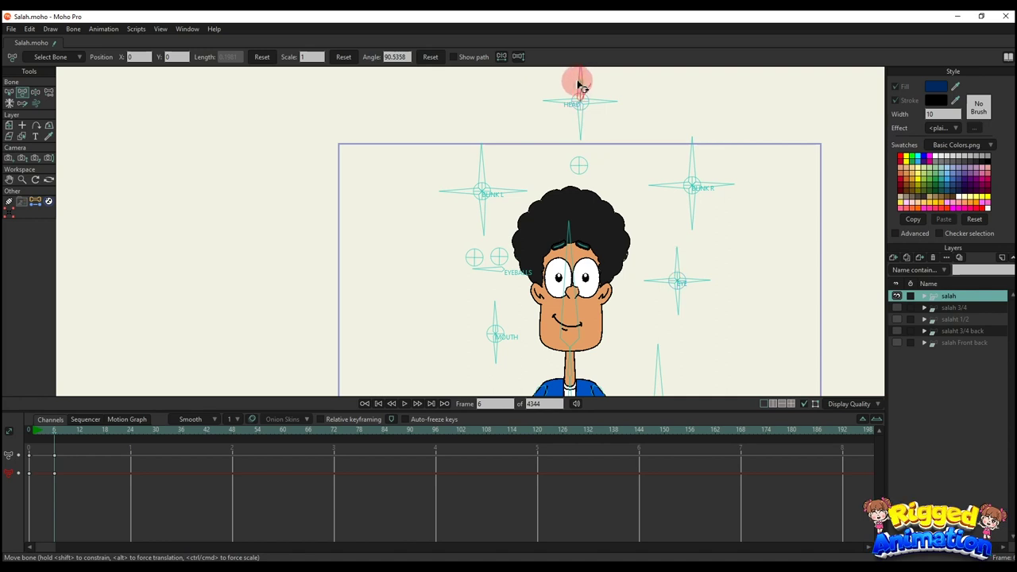
{"action": "left_click_drag", "start_coordinate": [592, 88], "coordinate": [615, 104]}
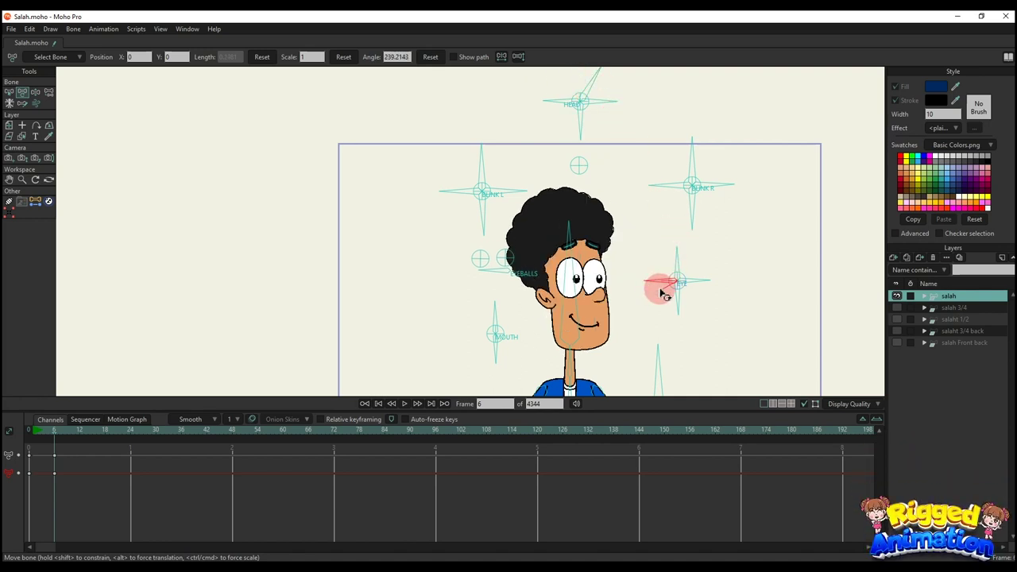
{"action": "left_click_drag", "start_coordinate": [661, 293], "coordinate": [648, 250]}
{"action": "key", "text": "space"}
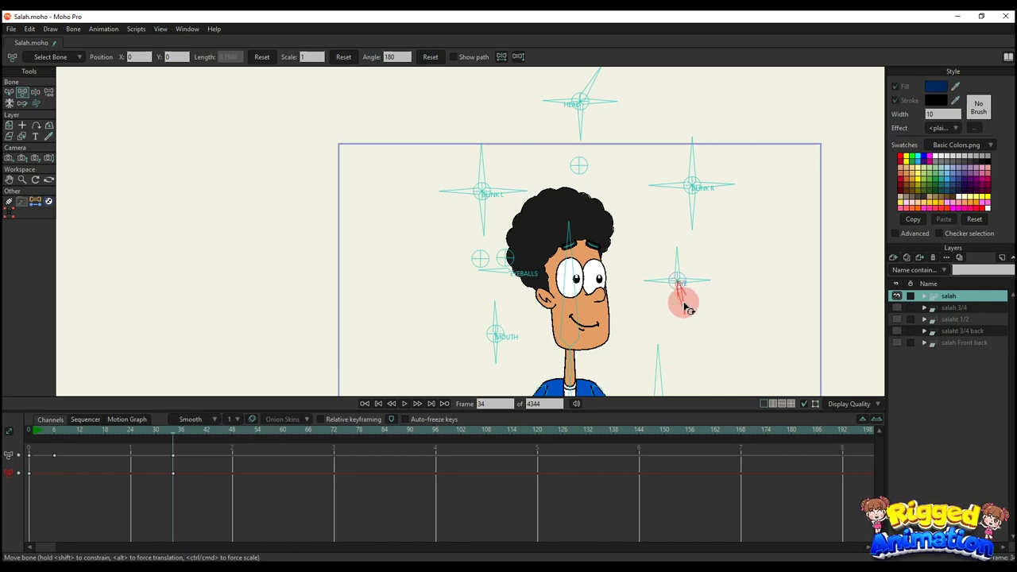
{"action": "left_click_drag", "start_coordinate": [590, 83], "coordinate": [561, 83]}
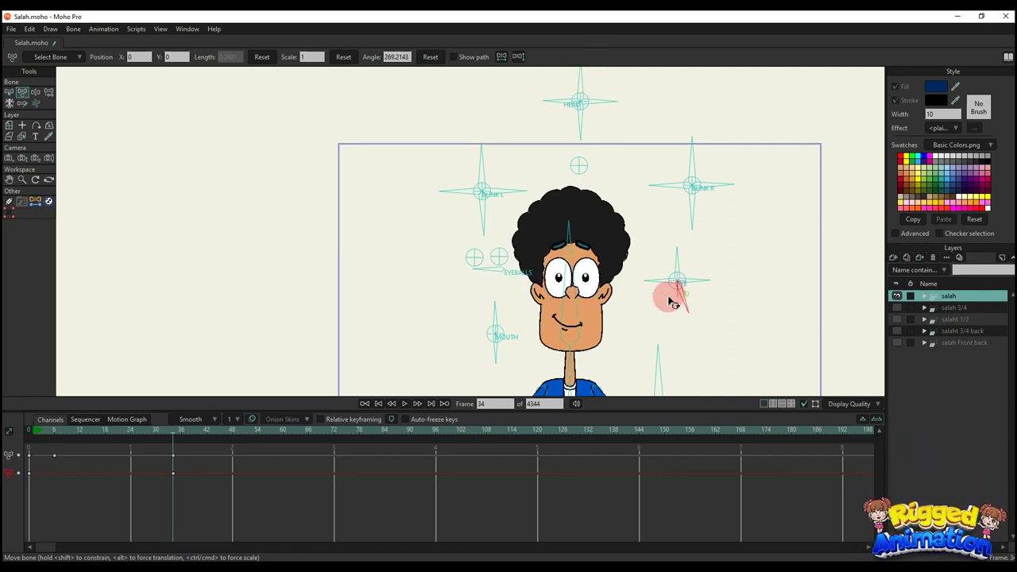
- Rotate the EYE control's right bone to about 31 degrees, preview the eye animation, delete all keyframes, and return to frame 4
{"action": "scroll", "coordinate": [699, 288], "scroll_direction": "up", "scroll_amount": 2}
{"action": "left_click", "coordinate": [699, 284]}
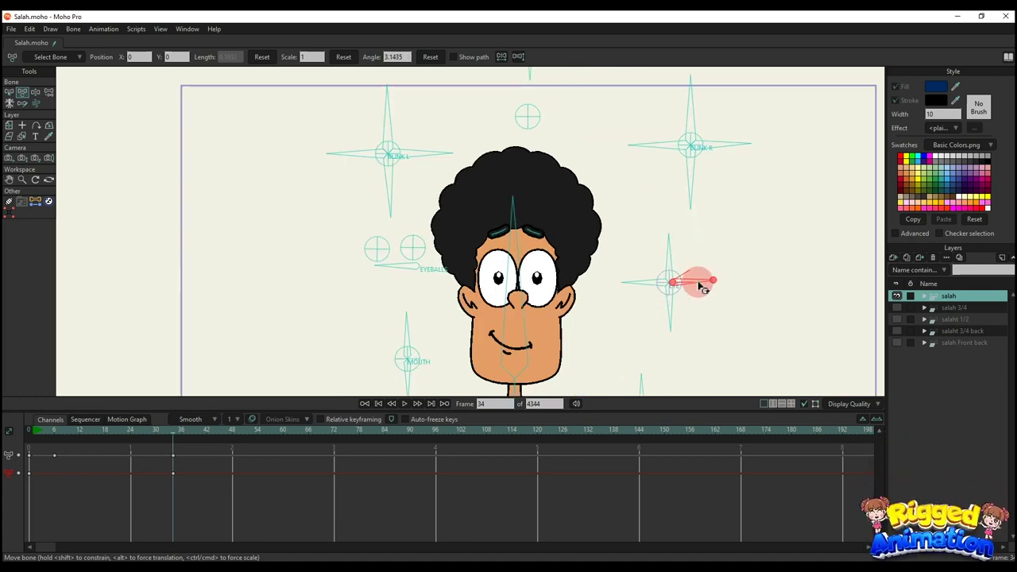
{"action": "key", "text": "space"}
{"action": "key", "text": "space"}
{"action": "left_click_drag", "start_coordinate": [697, 283], "coordinate": [691, 256]}
{"action": "key", "text": "space"}
{"action": "key", "text": "space"}
{"action": "key", "text": "space"}
{"action": "key", "text": "space"}
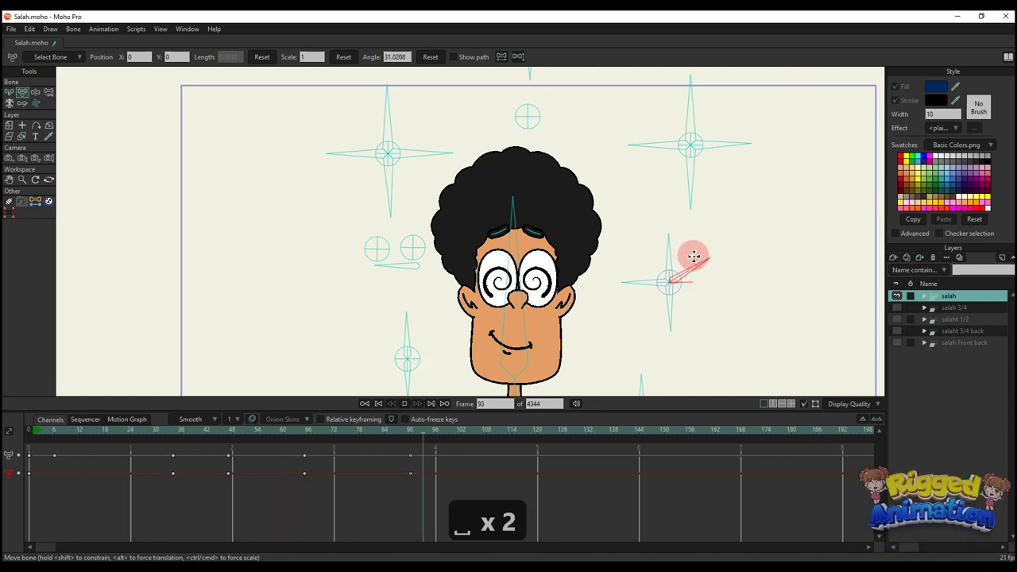
{"action": "key", "text": "space"}
{"action": "key", "text": "BackSpace"}
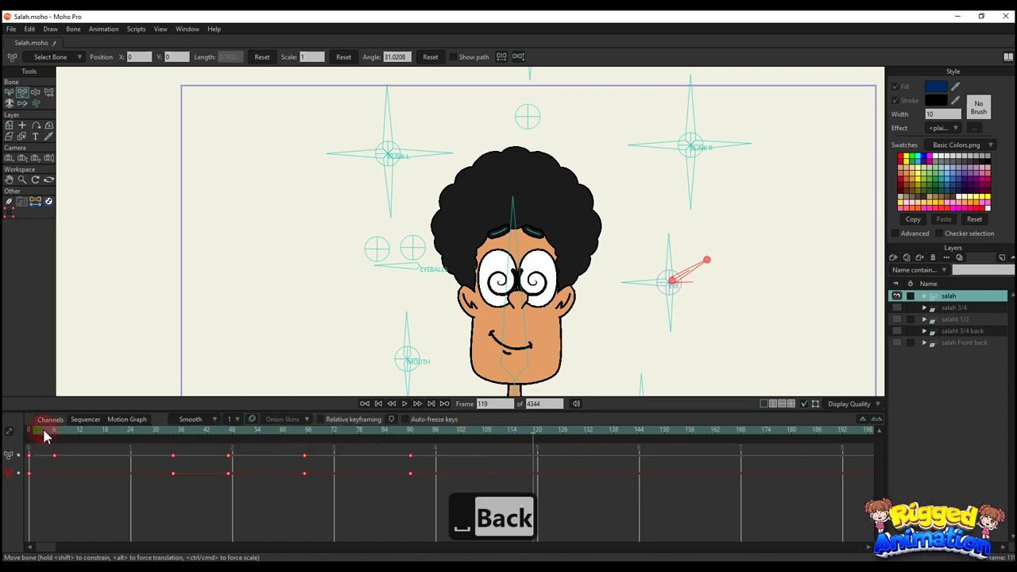
{"action": "left_click", "coordinate": [45, 431]}
- Move the EYEBALLS control and its two pupil bones separately, then delete the resulting keyframes
{"action": "left_click", "coordinate": [449, 257]}
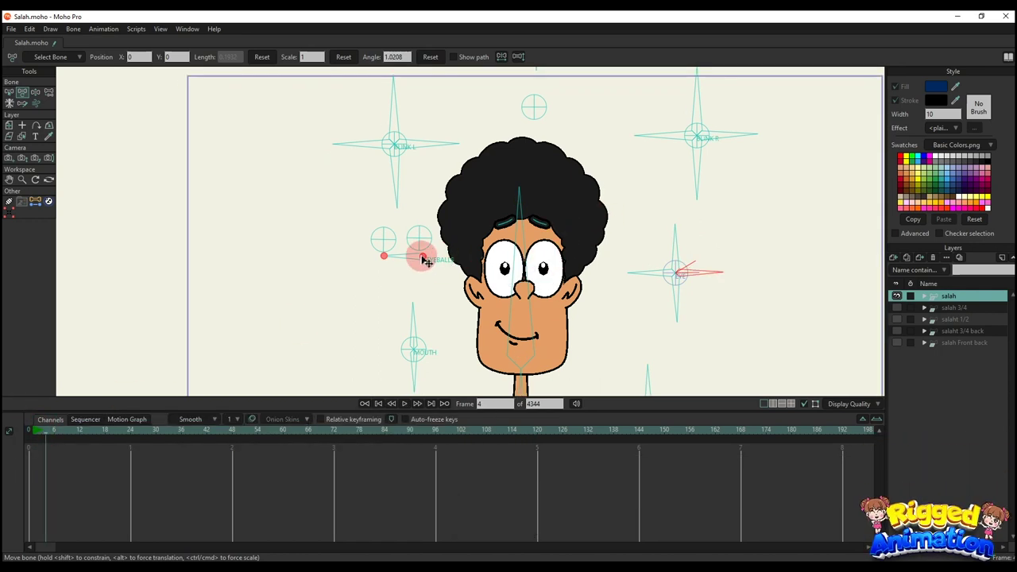
{"action": "mouse_move", "coordinate": [426, 262]}
{"action": "left_mouse_down"}
{"action": "mouse_move", "coordinate": [420, 238]}
{"action": "mouse_move", "coordinate": [420, 261]}
{"action": "mouse_move", "coordinate": [415, 250]}
{"action": "left_mouse_up"}
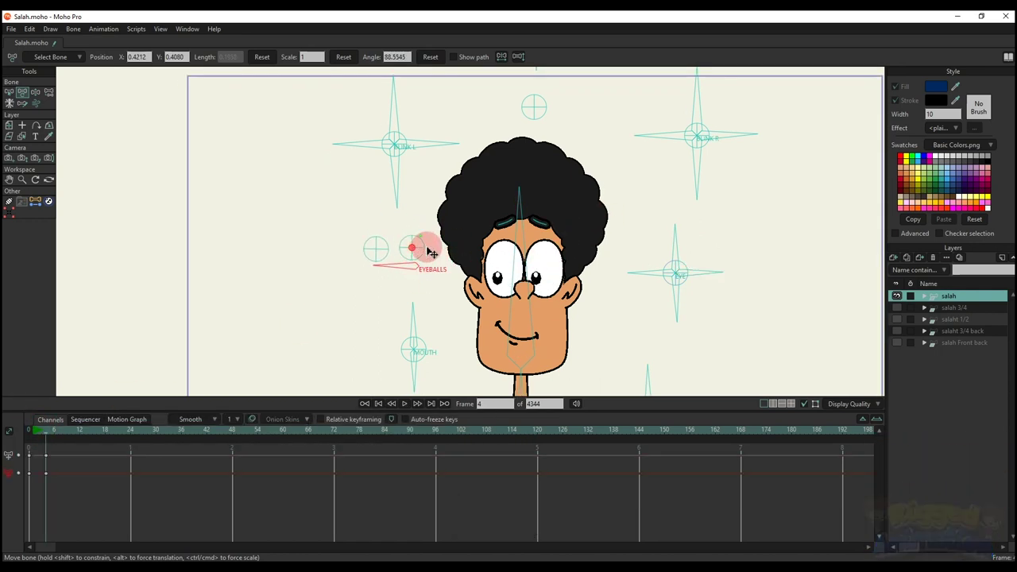
{"action": "left_click", "coordinate": [386, 241]}
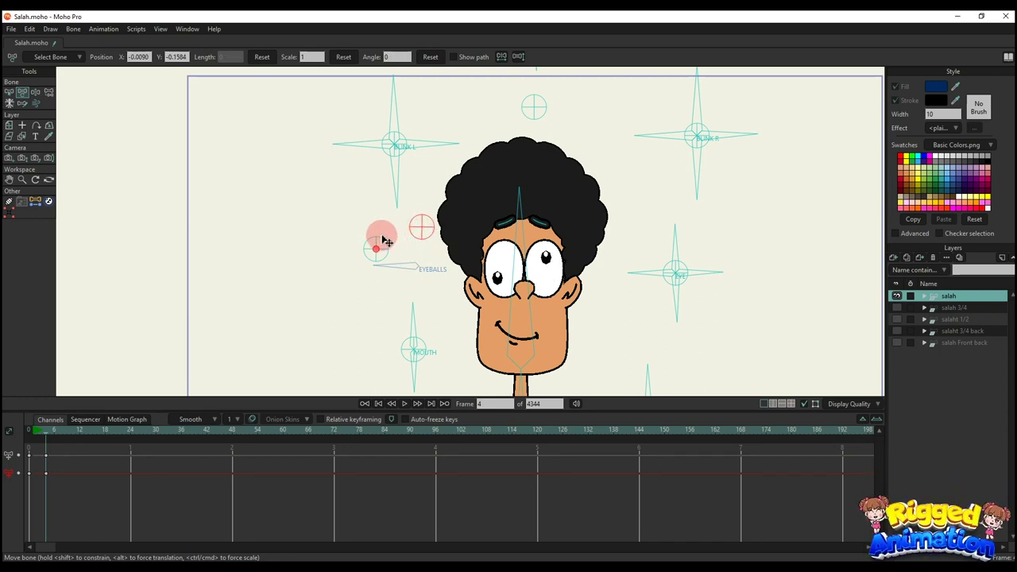
{"action": "scroll", "coordinate": [572, 298], "scroll_direction": "down", "scroll_amount": 2}
{"action": "key", "text": "BackSpace"}
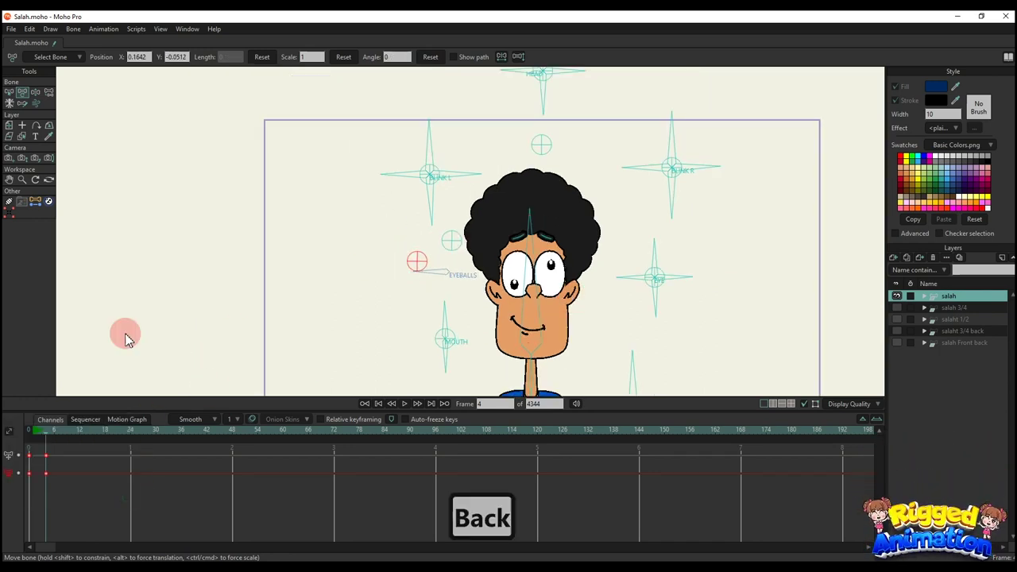
- Rotate the MOUTH control's upper and left bones through different mouth shapes with a playback preview, then delete the keyframes
{"action": "left_click_drag", "start_coordinate": [454, 264], "coordinate": [451, 261]}
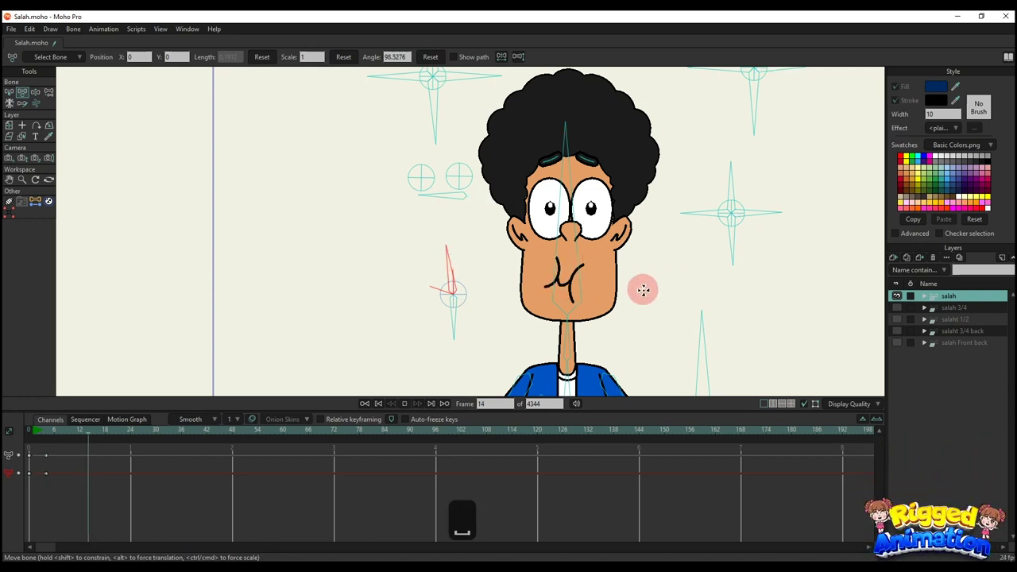
{"action": "key", "text": "space"}
{"action": "scroll", "coordinate": [469, 256], "scroll_direction": "up", "scroll_amount": 2}
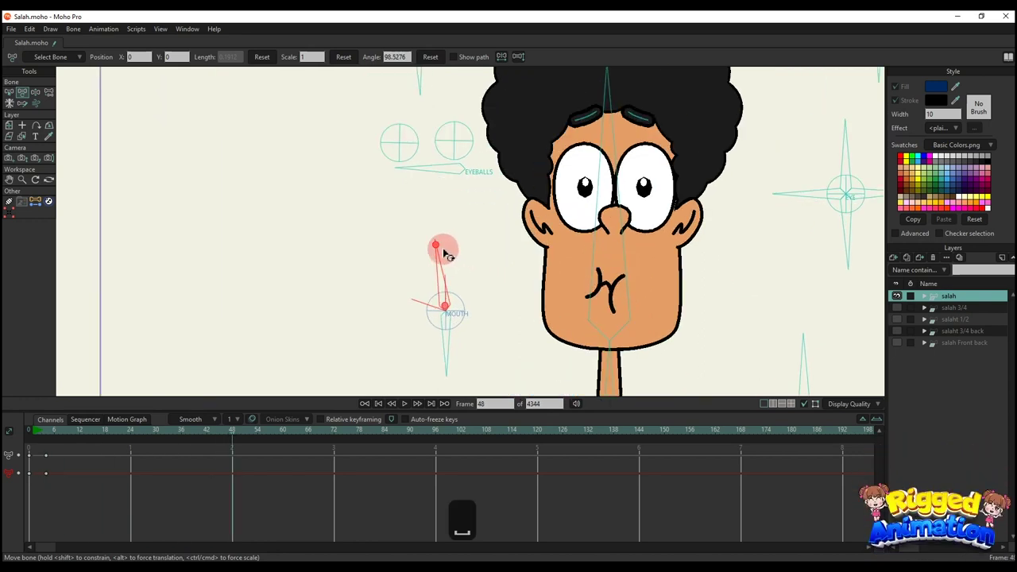
{"action": "left_click_drag", "start_coordinate": [439, 250], "coordinate": [318, 307]}
{"action": "left_click_drag", "start_coordinate": [421, 280], "coordinate": [409, 306]}
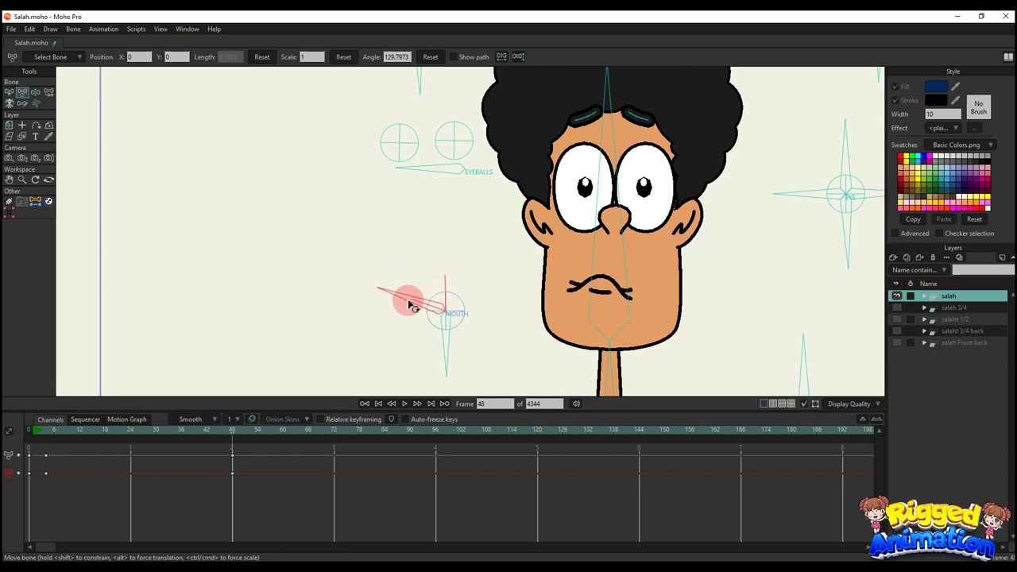
{"action": "left_click_drag", "start_coordinate": [205, 528], "coordinate": [18, 420]}
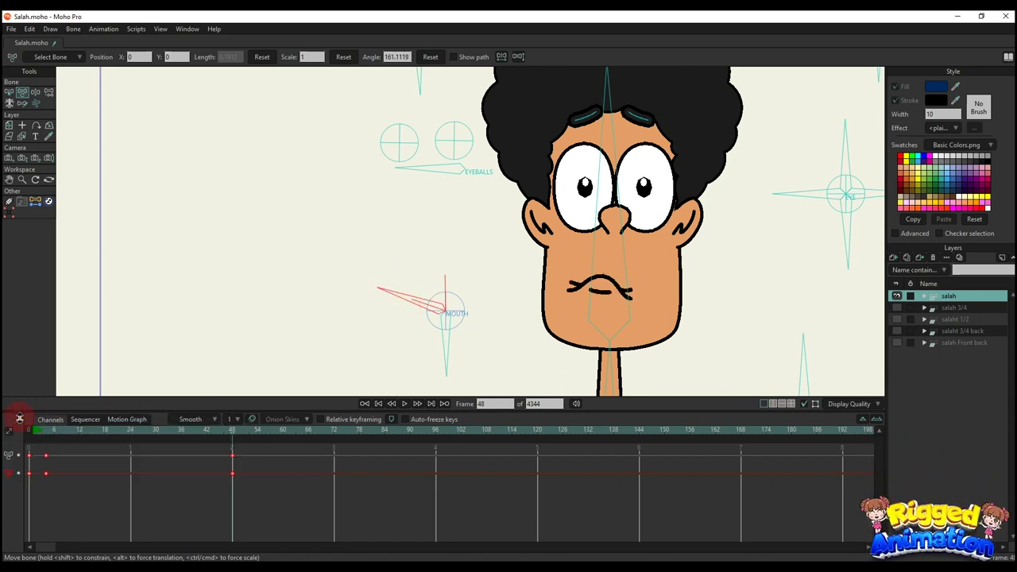
{"action": "key", "text": "BackSpace"}
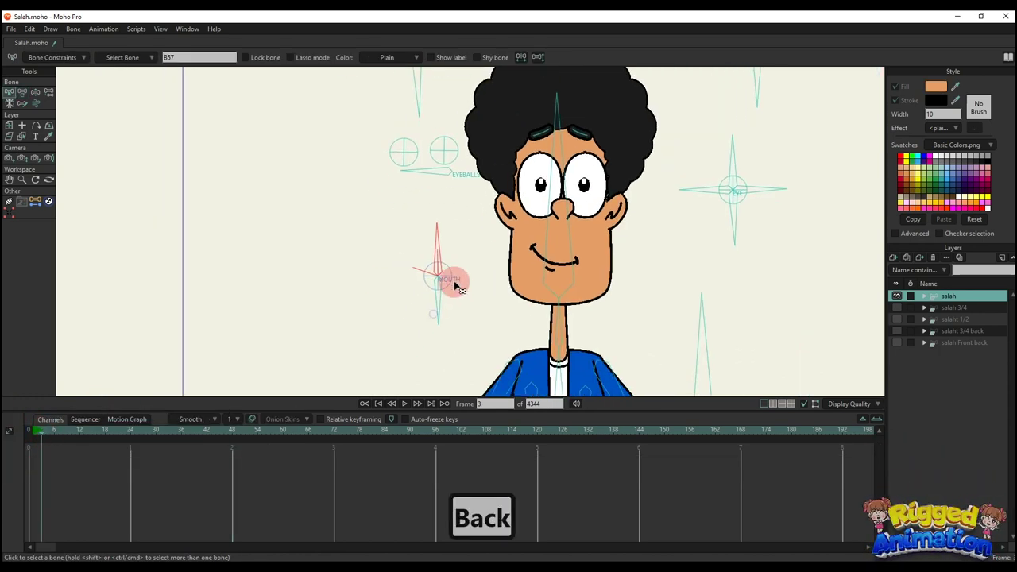
- Rotate the MOUTH control's lower bone with the Manipulate Bones or Transform Bone function, then delete the keyframes
{"action": "key", "text": "t"}
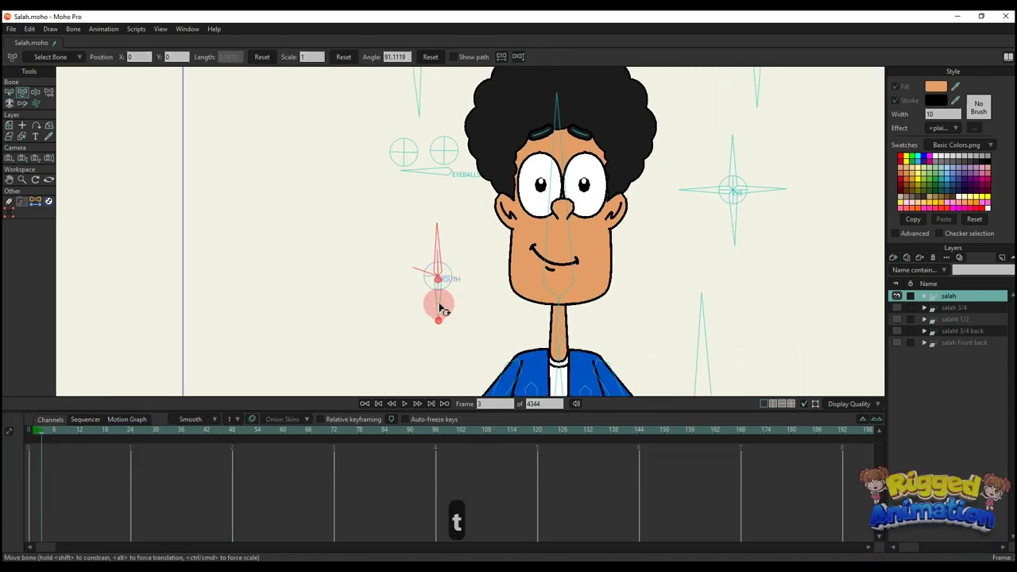
{"action": "mouse_move", "coordinate": [420, 302]}
{"action": "left_mouse_down"}
{"action": "mouse_move", "coordinate": [461, 291]}
{"action": "mouse_move", "coordinate": [410, 318]}
{"action": "left_mouse_up"}
{"action": "left_click_drag", "start_coordinate": [216, 502], "coordinate": [9, 423]}
{"action": "key", "text": "BackSpace"}
- Try moving the character's neck bone, then delete the resulting keyframes
{"action": "scroll", "coordinate": [597, 268], "scroll_direction": "down", "scroll_amount": 5}
{"action": "scroll", "coordinate": [560, 222], "scroll_direction": "up", "scroll_amount": 2}
{"action": "left_click_drag", "start_coordinate": [546, 168], "coordinate": [553, 235]}
{"action": "scroll", "coordinate": [553, 185], "scroll_direction": "down", "scroll_amount": 2}
{"action": "scroll", "coordinate": [556, 302], "scroll_direction": "down", "scroll_amount": 2}
{"action": "left_click_drag", "start_coordinate": [22, 444], "coordinate": [72, 487]}
{"action": "key", "text": "BackSpace"}
- Rotate the SCALE BODY control to test the body scaling, then delete its keyframes
{"action": "scroll", "coordinate": [529, 190], "scroll_direction": "down", "scroll_amount": 2}
{"action": "scroll", "coordinate": [545, 182], "scroll_direction": "up", "scroll_amount": 3}
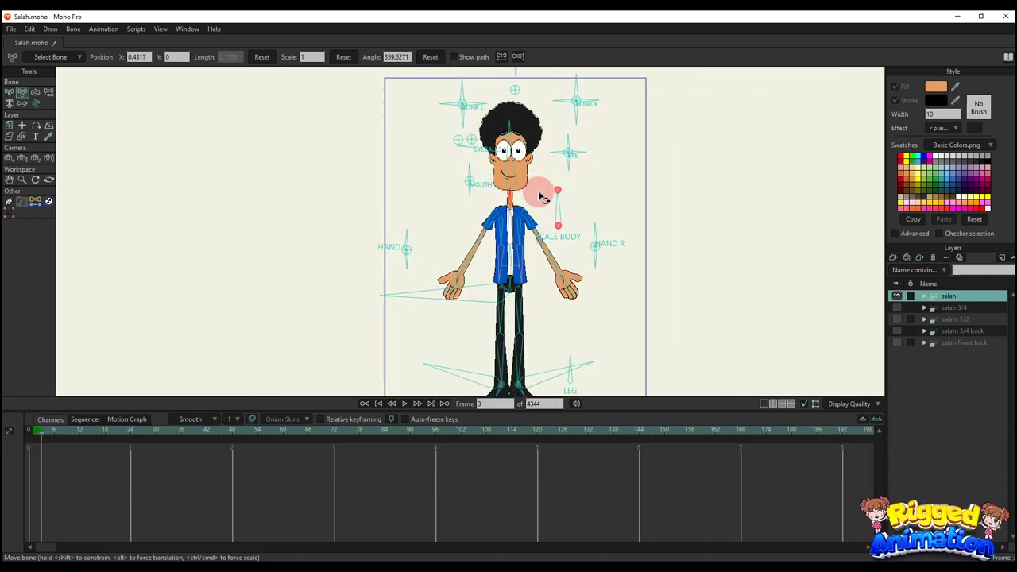
{"action": "left_click", "coordinate": [567, 209]}
{"action": "mouse_move", "coordinate": [567, 208]}
{"action": "left_mouse_down"}
{"action": "mouse_move", "coordinate": [581, 213]}
{"action": "mouse_move", "coordinate": [556, 209]}
{"action": "mouse_move", "coordinate": [582, 214]}
{"action": "left_mouse_up"}
{"action": "left_click_drag", "start_coordinate": [108, 497], "coordinate": [6, 427]}
{"action": "key", "text": "BackSpace"}
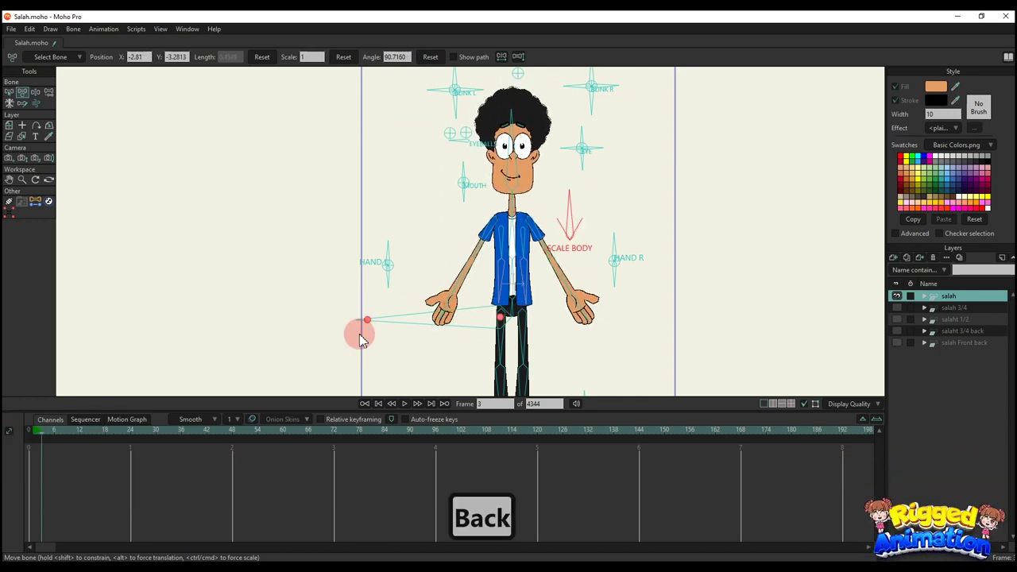
- Try moving the pelvis bone at the character's waist, then delete the keyframes
{"action": "scroll", "coordinate": [503, 266], "scroll_direction": "up", "scroll_amount": 2}
{"action": "left_click", "coordinate": [530, 305]}
{"action": "mouse_move", "coordinate": [531, 318]}
{"action": "left_mouse_down"}
{"action": "mouse_move", "coordinate": [511, 314]}
{"action": "mouse_move", "coordinate": [538, 316]}
{"action": "mouse_move", "coordinate": [525, 349]}
{"action": "mouse_move", "coordinate": [476, 342]}
{"action": "mouse_move", "coordinate": [540, 318]}
{"action": "mouse_move", "coordinate": [520, 315]}
{"action": "left_mouse_up"}
{"action": "key", "text": "BackSpace"}
- Rotate the upper bones of the HAND L and HAND R controls outward to switch both hand poses
{"action": "left_click", "coordinate": [337, 296]}
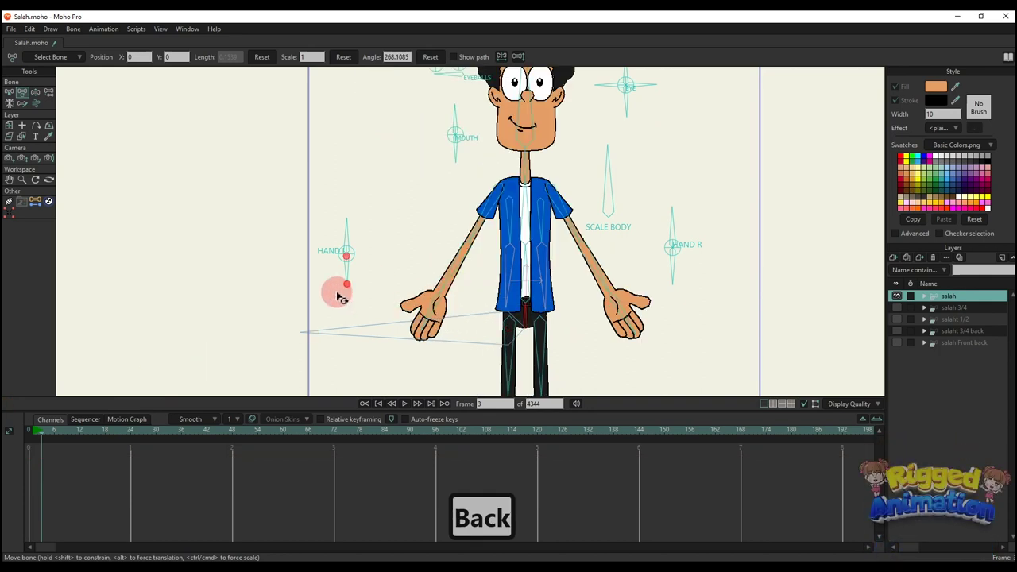
{"action": "left_click_drag", "start_coordinate": [343, 230], "coordinate": [313, 298]}
{"action": "left_click", "coordinate": [729, 255]}
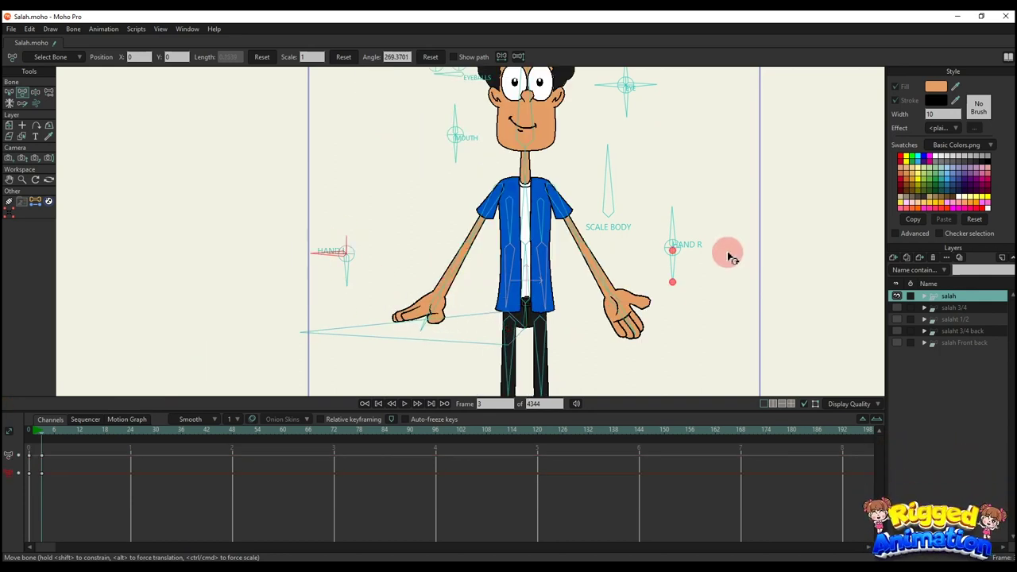
{"action": "left_click_drag", "start_coordinate": [673, 230], "coordinate": [719, 287]}
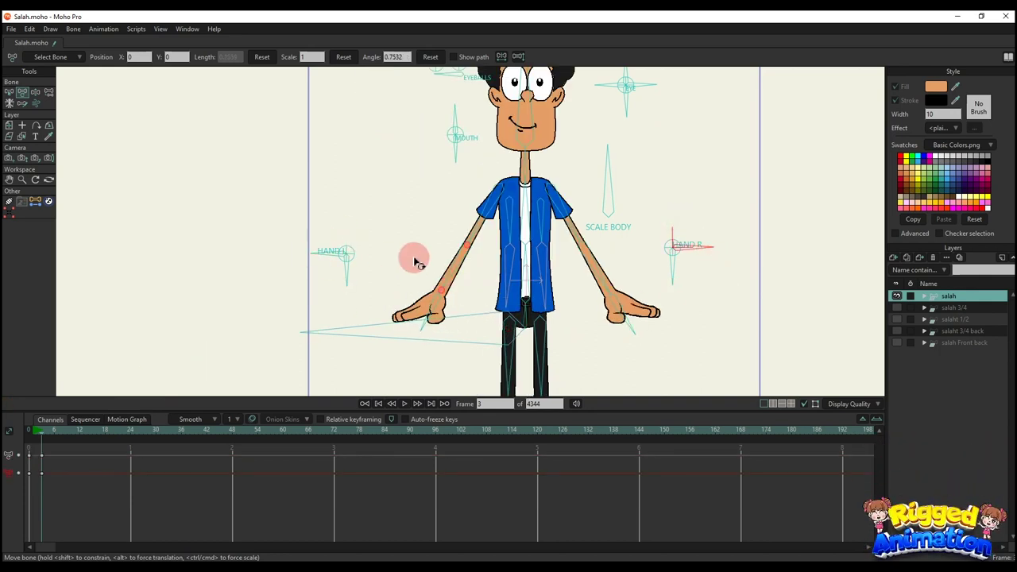
- Rotate the left and right forearm bones and try the lower bones of the HAND L and HAND R controls
{"action": "left_click_drag", "start_coordinate": [417, 262], "coordinate": [447, 296]}
{"action": "left_click", "coordinate": [338, 273]}
{"action": "left_click", "coordinate": [367, 271]}
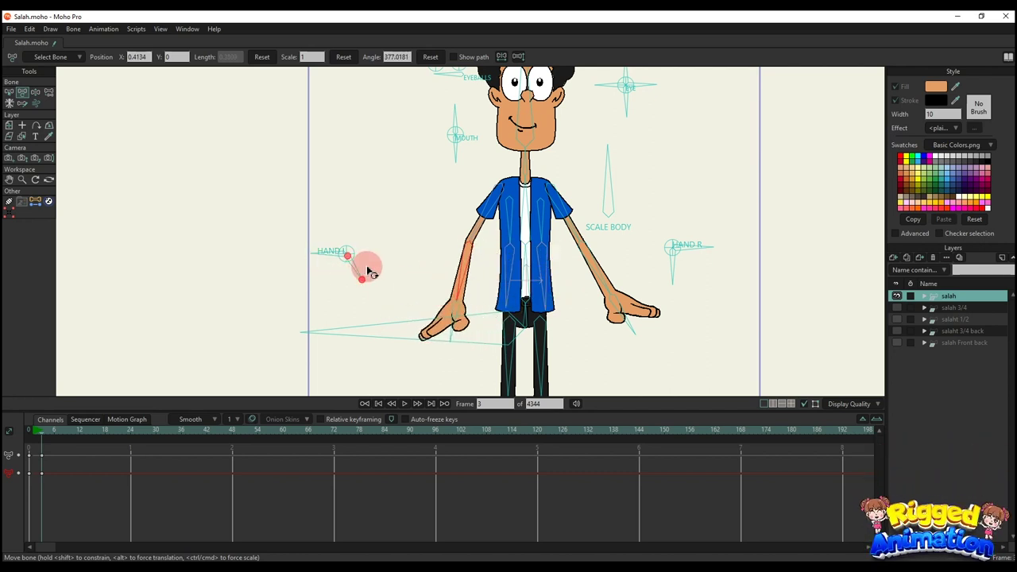
{"action": "left_click_drag", "start_coordinate": [601, 270], "coordinate": [608, 297]}
{"action": "left_click", "coordinate": [671, 274]}
{"action": "left_click", "coordinate": [273, 394]}
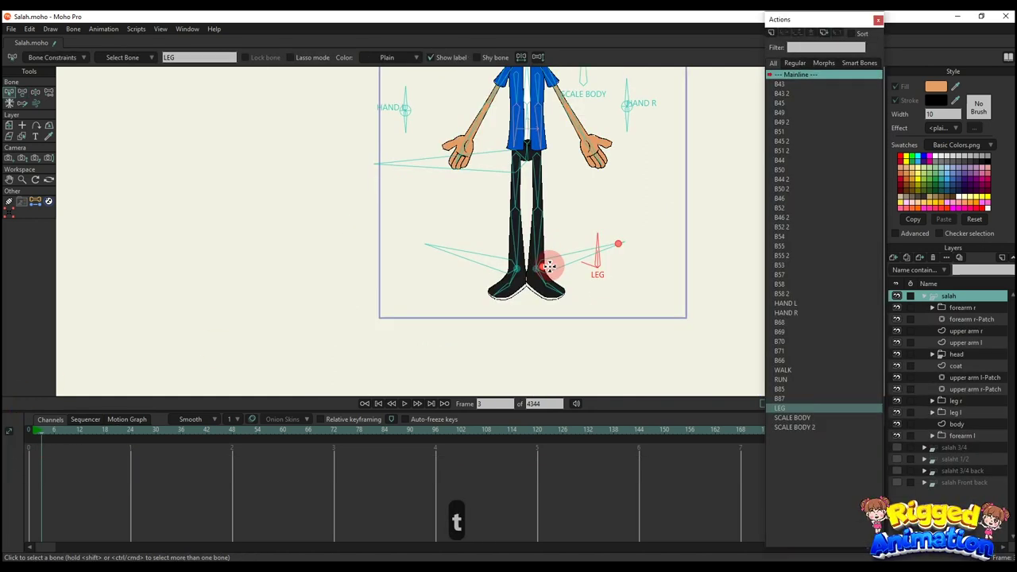
- Move the left leg's target bone across the other leg and rotate the LEG control to 160 degrees
{"action": "scroll", "coordinate": [545, 261], "scroll_direction": "down", "scroll_amount": 5}
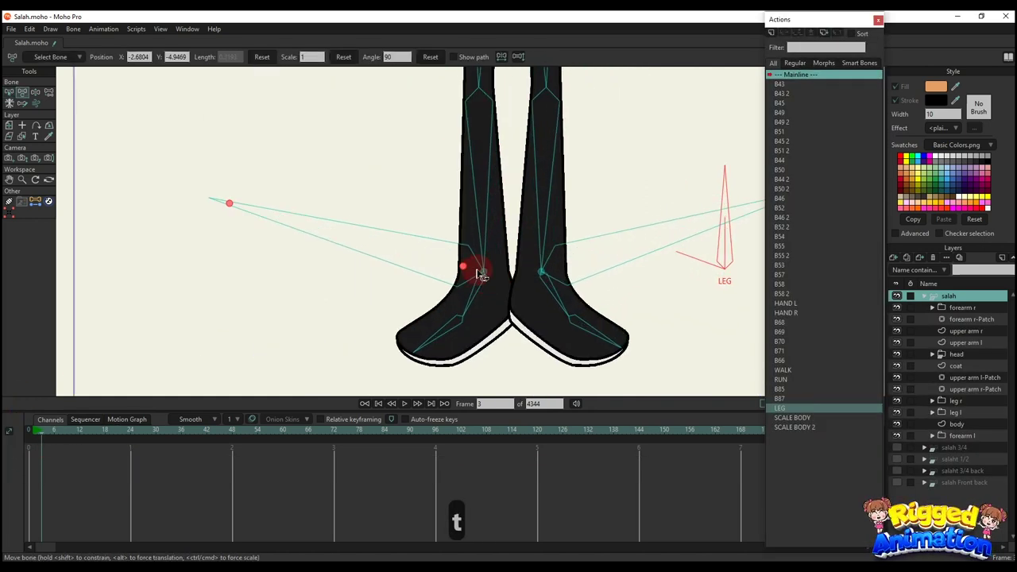
{"action": "left_click_drag", "start_coordinate": [475, 272], "coordinate": [572, 242]}
{"action": "left_click_drag", "start_coordinate": [680, 209], "coordinate": [578, 296]}
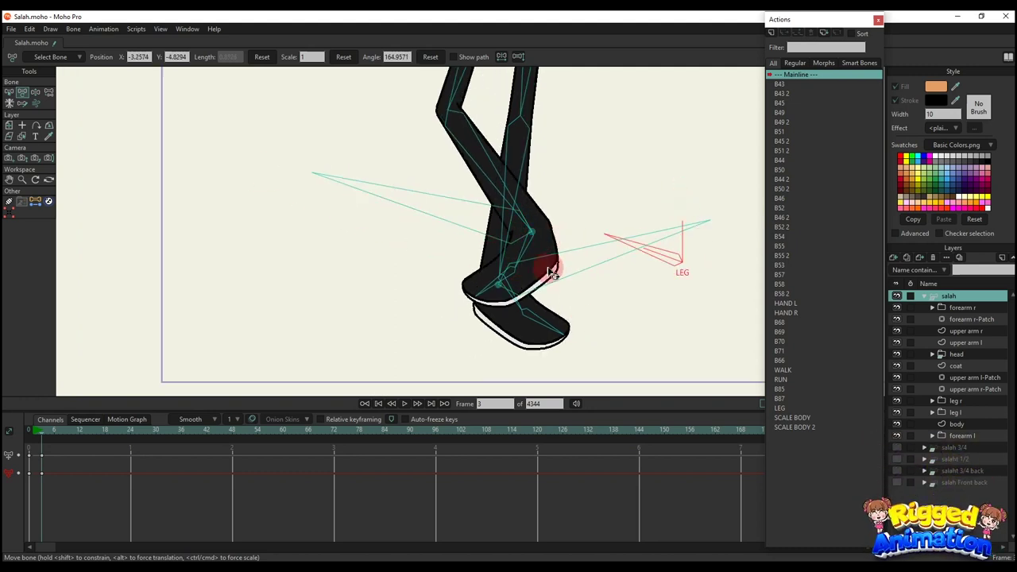
{"action": "left_click_drag", "start_coordinate": [518, 230], "coordinate": [508, 308]}
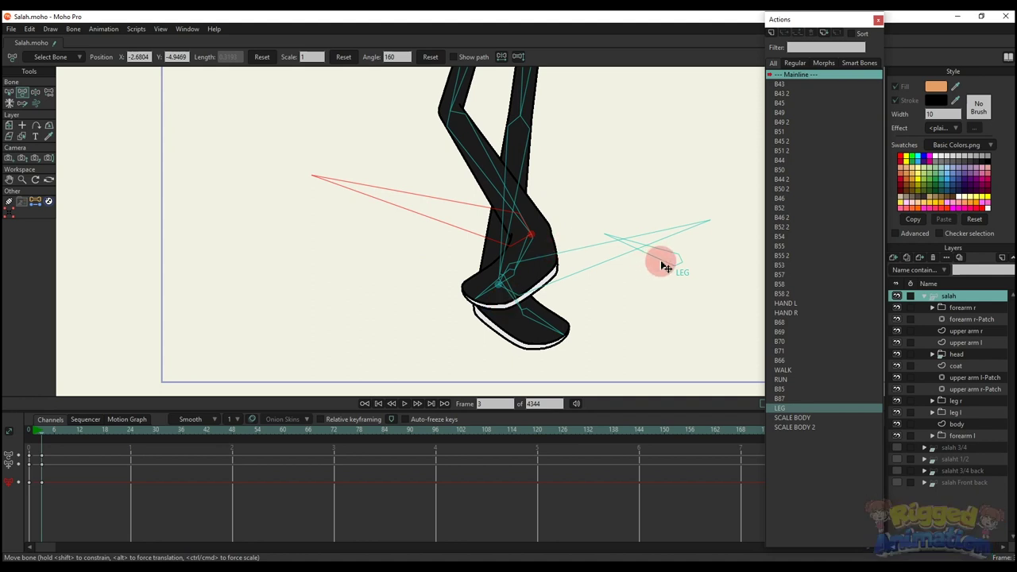
- Undo the last leg bone move, try the leg pose once more, and delete all the test keyframes
{"action": "key", "text": "ctrl+z"}
{"action": "left_click_drag", "start_coordinate": [663, 258], "coordinate": [544, 330]}
{"action": "left_click_drag", "start_coordinate": [209, 490], "coordinate": [16, 429]}
{"action": "key", "text": "BackSpace"}
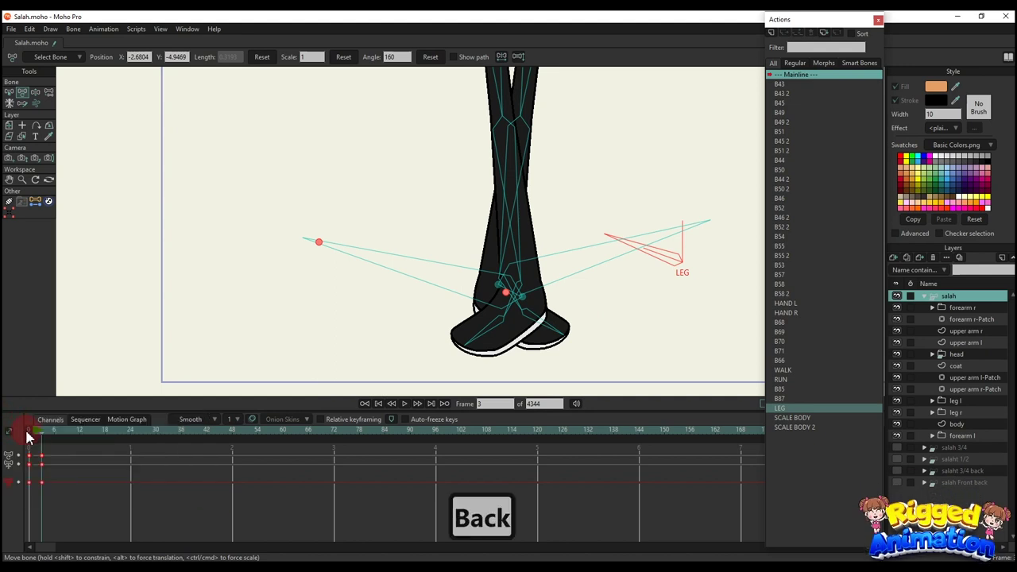
{"action": "left_click", "coordinate": [20, 430]}
- Try a control bone beside the character's body at frame 5, then delete the resulting keyframes
{"action": "scroll", "coordinate": [365, 280], "scroll_direction": "down", "scroll_amount": 5}
{"action": "scroll", "coordinate": [384, 270], "scroll_direction": "down", "scroll_amount": 1}
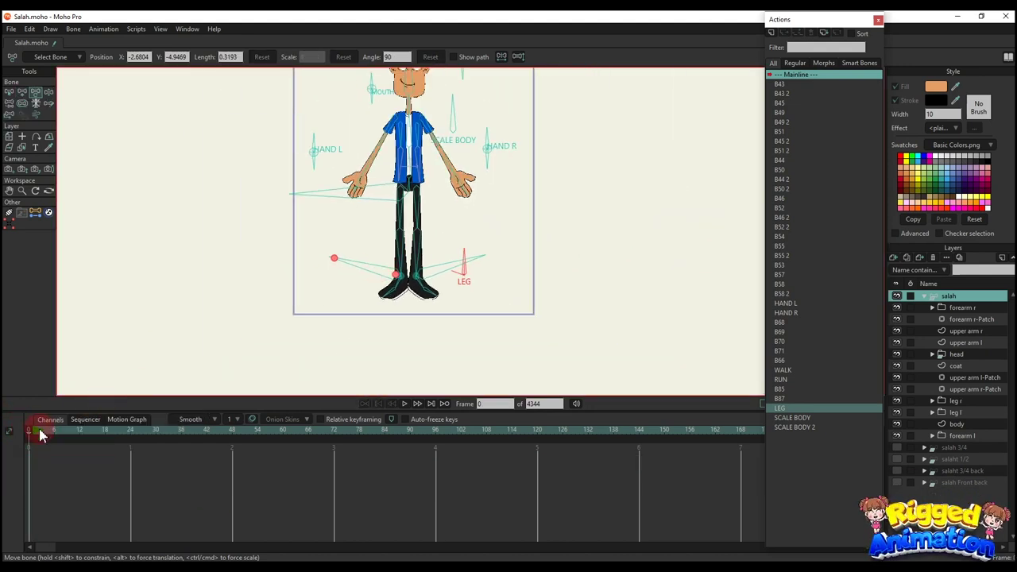
{"action": "left_click", "coordinate": [53, 431]}
{"action": "left_click_drag", "start_coordinate": [357, 242], "coordinate": [427, 297]}
{"action": "scroll", "coordinate": [480, 254], "scroll_direction": "down", "scroll_amount": 2}
{"action": "key", "text": "t"}
{"action": "left_click_drag", "start_coordinate": [486, 155], "coordinate": [464, 167]}
{"action": "left_click_drag", "start_coordinate": [123, 449], "coordinate": [16, 476]}
{"action": "key", "text": "BackSpace"}
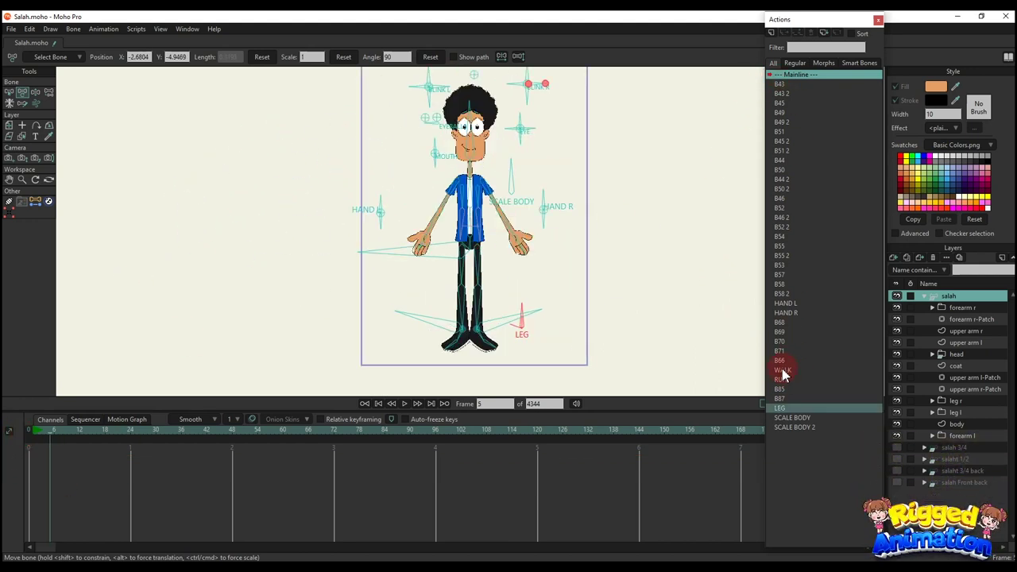
- Insert the WALK action at frame 5 and play it back with the bone overlay hidden
{"action": "left_click", "coordinate": [782, 370]}
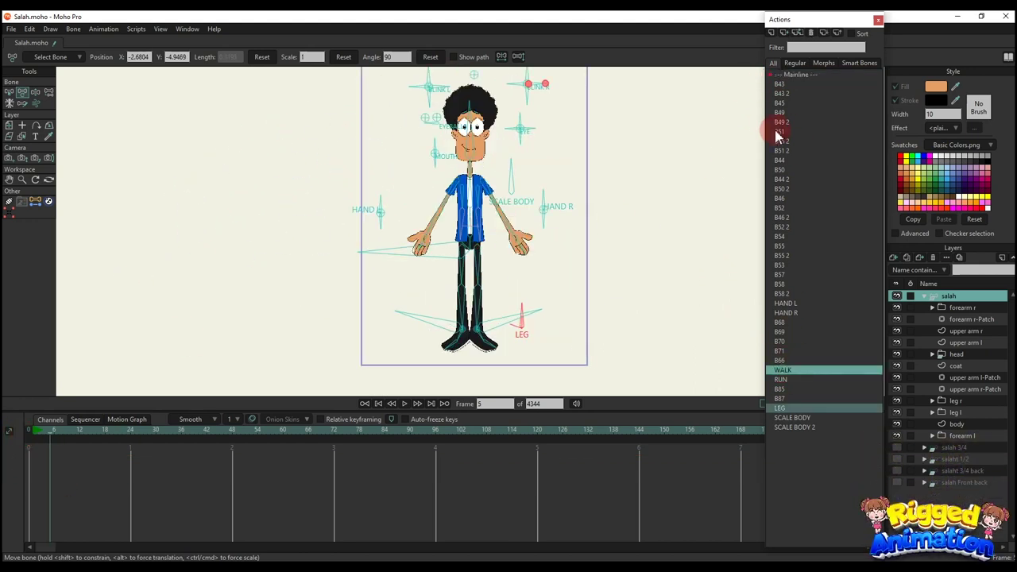
{"action": "left_click", "coordinate": [784, 34]}
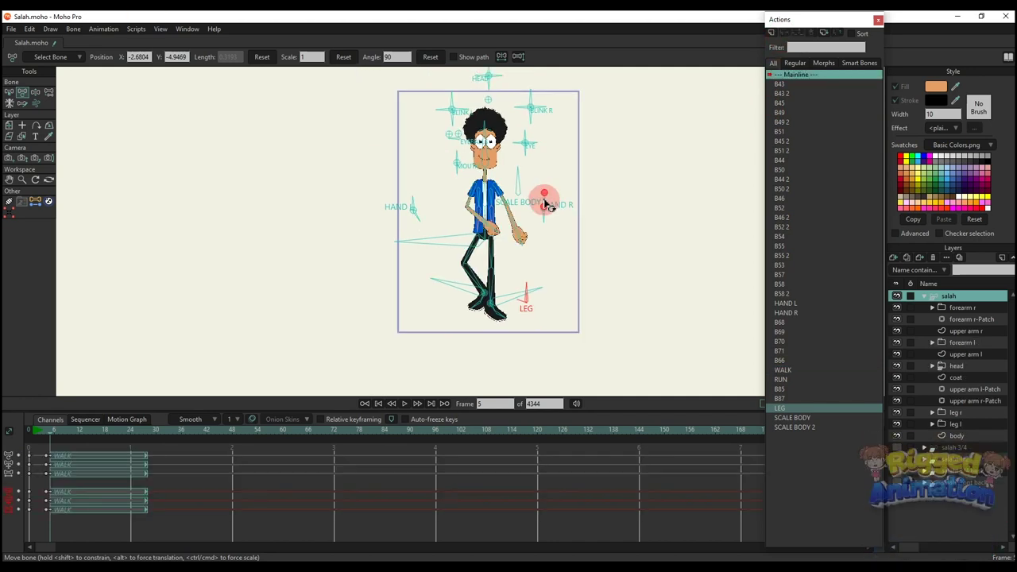
{"action": "scroll", "coordinate": [547, 208], "scroll_direction": "up", "scroll_amount": 1}
{"action": "key", "text": "ctrl+shift+c"}
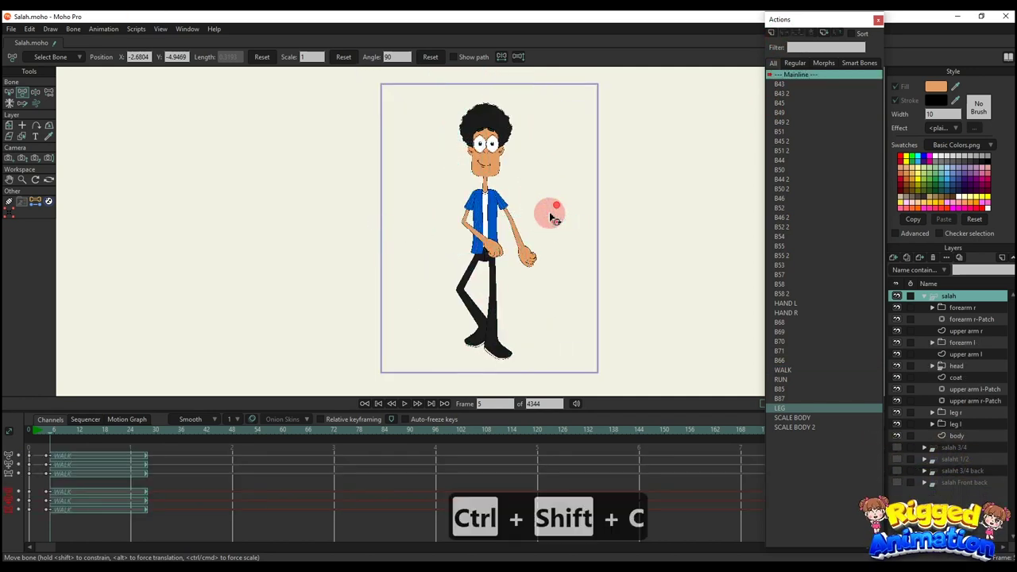
{"action": "key", "text": "space"}
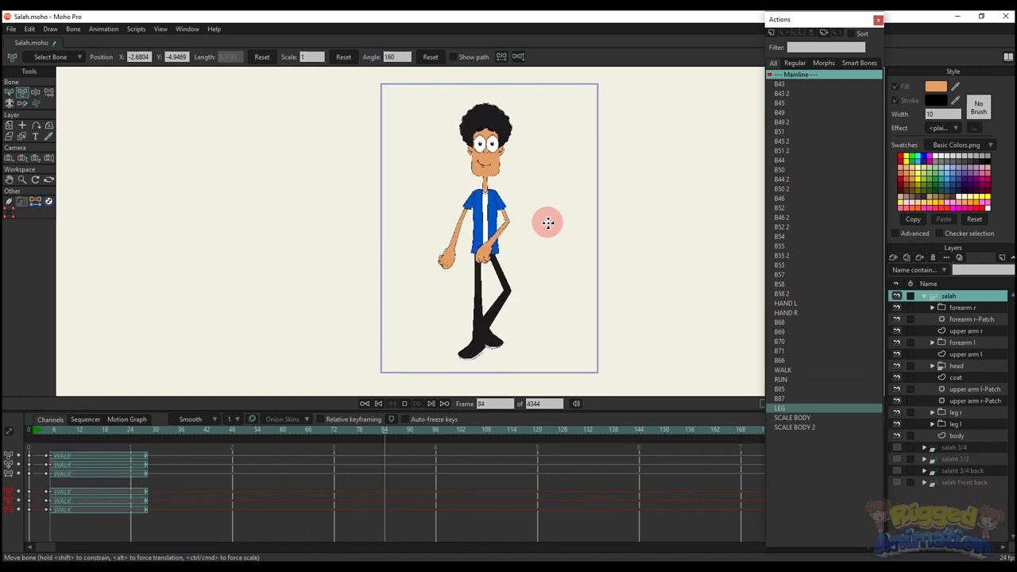
{"action": "key", "text": "space"}
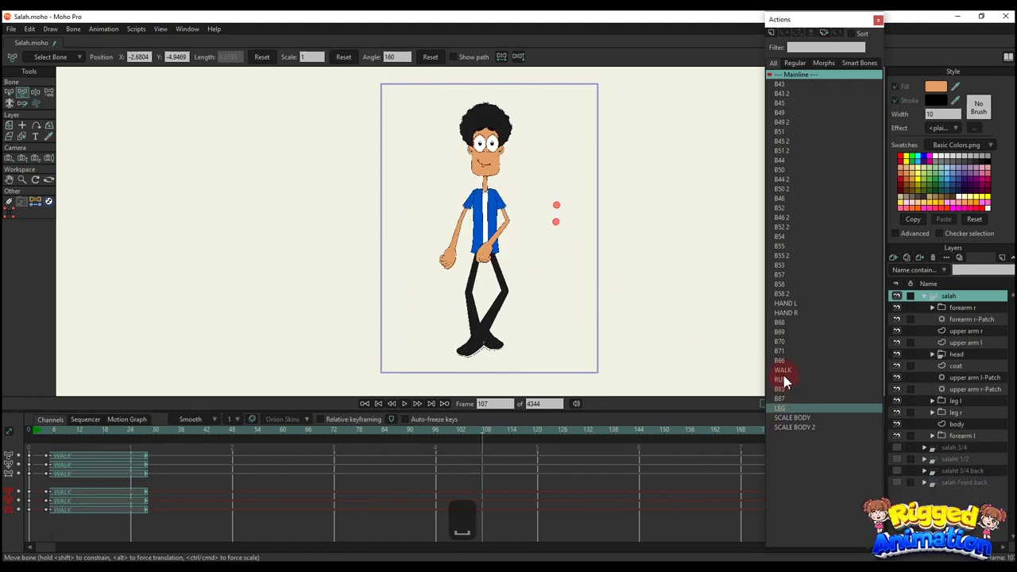
- Insert the RUN action at frame 107 and play it back
{"action": "left_click", "coordinate": [783, 380]}
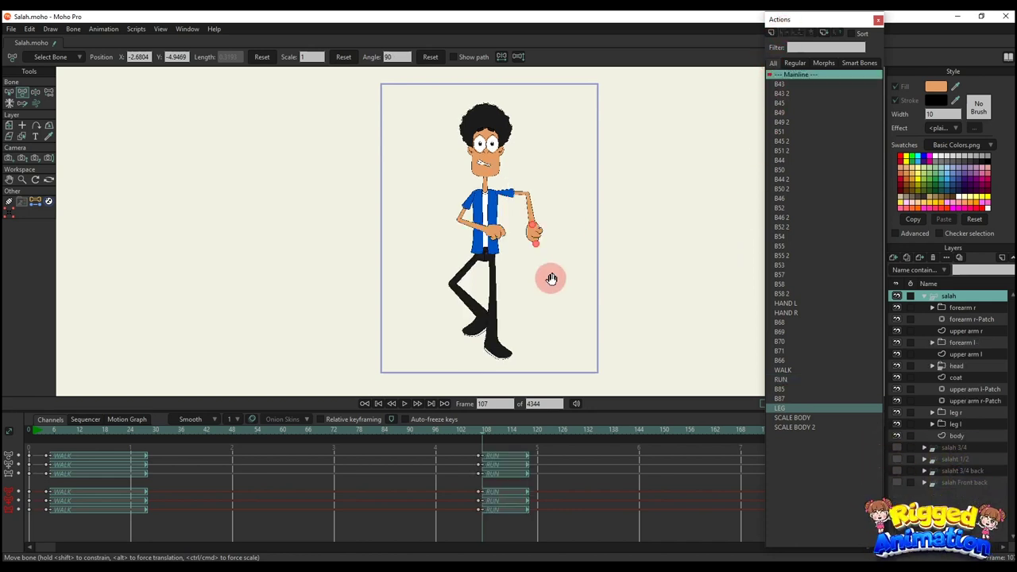
{"action": "key", "text": "space"}
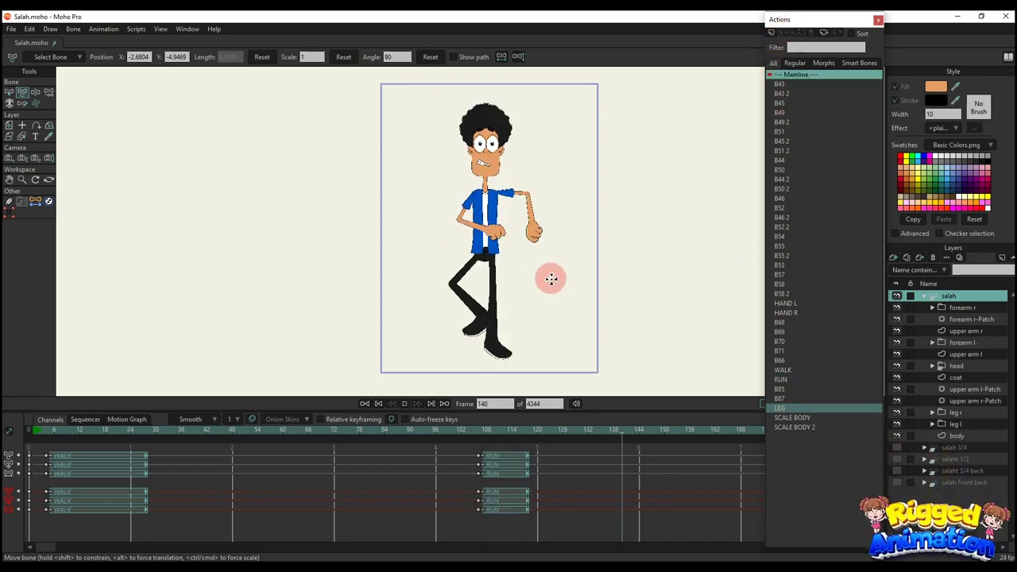
{"action": "key", "text": "space"}
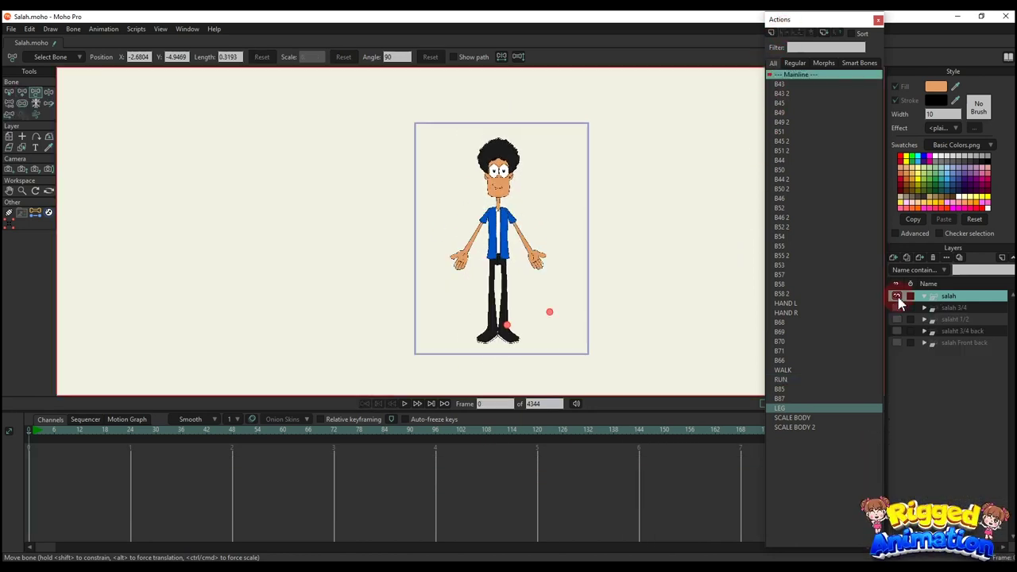
- Hide the salah layer, show and select salah 3/4, and redisplay its bones for transforming at frame 3
{"action": "left_click", "coordinate": [896, 296]}
{"action": "left_click", "coordinate": [896, 307]}
{"action": "left_click", "coordinate": [952, 307]}
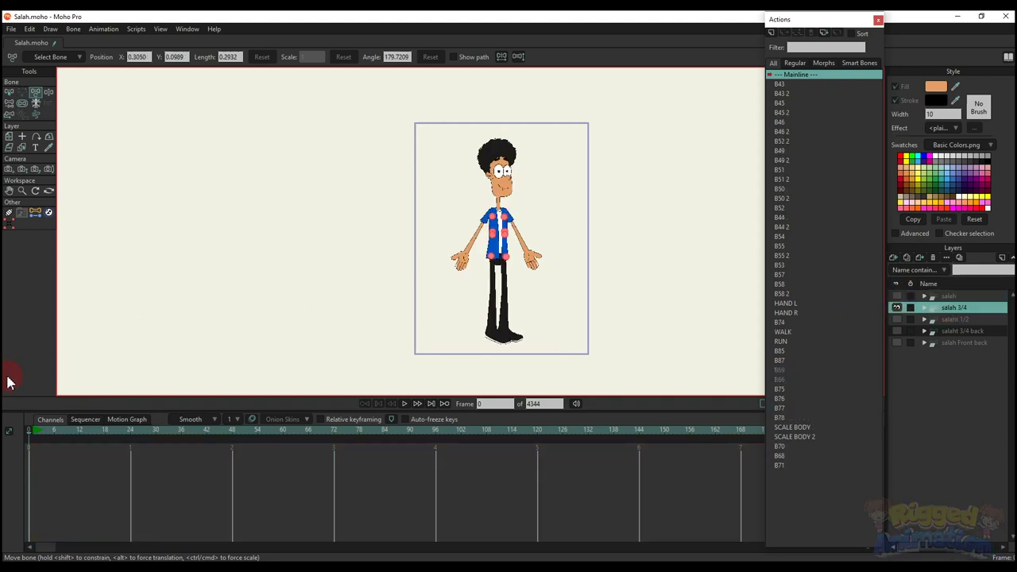
{"action": "left_click", "coordinate": [44, 436]}
{"action": "left_click", "coordinate": [260, 367]}
{"action": "key", "text": "b"}
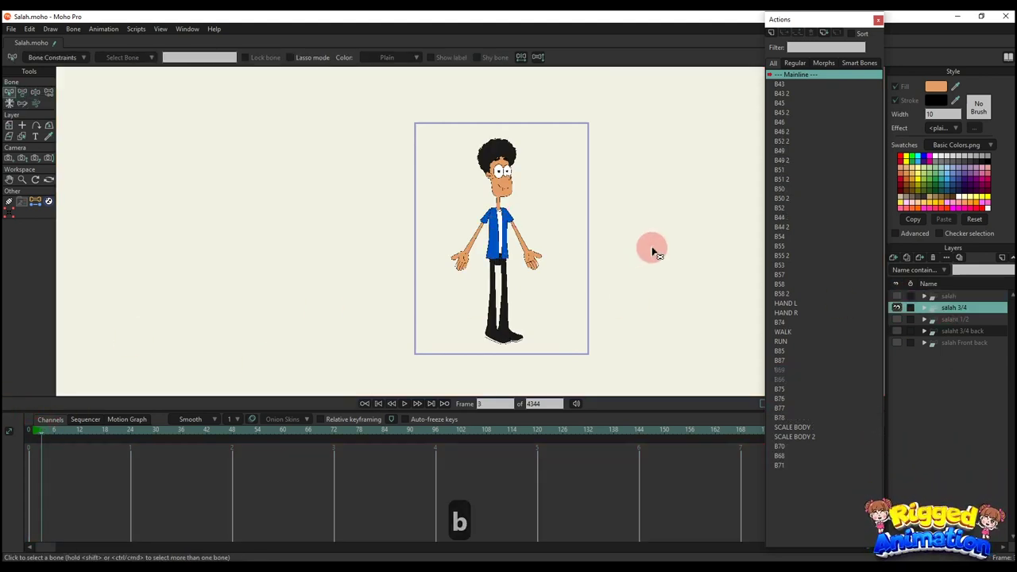
{"action": "key", "text": "ctrl+shift+c"}
{"action": "key", "text": "t"}
- Move the round bone above the head and try rotating the HEAD control's bones
{"action": "scroll", "coordinate": [500, 120], "scroll_direction": "up", "scroll_amount": 5}
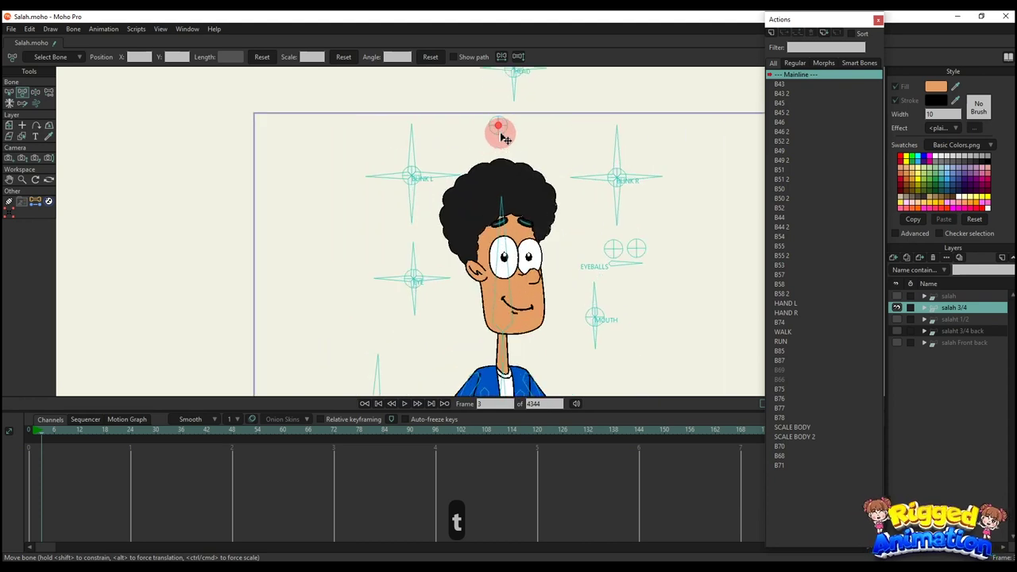
{"action": "left_click_drag", "start_coordinate": [501, 136], "coordinate": [497, 172]}
{"action": "scroll", "coordinate": [498, 174], "scroll_direction": "down", "scroll_amount": 2}
{"action": "mouse_move", "coordinate": [507, 108]}
{"action": "left_mouse_down"}
{"action": "mouse_move", "coordinate": [519, 108]}
{"action": "mouse_move", "coordinate": [510, 137]}
{"action": "mouse_move", "coordinate": [491, 135]}
{"action": "mouse_move", "coordinate": [503, 131]}
{"action": "mouse_move", "coordinate": [496, 111]}
{"action": "mouse_move", "coordinate": [513, 131]}
{"action": "mouse_move", "coordinate": [525, 125]}
{"action": "mouse_move", "coordinate": [520, 140]}
{"action": "mouse_move", "coordinate": [524, 108]}
{"action": "left_mouse_up"}
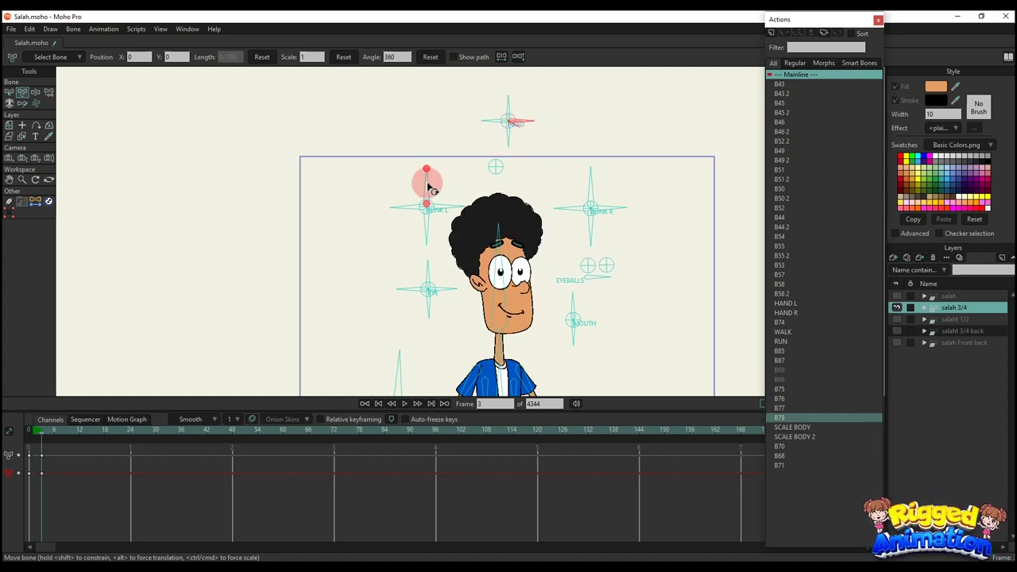
- Rotate the BLINK L control's bones in turn to test the eyelid expressions, resetting each angle
{"action": "left_click_drag", "start_coordinate": [427, 185], "coordinate": [465, 199]}
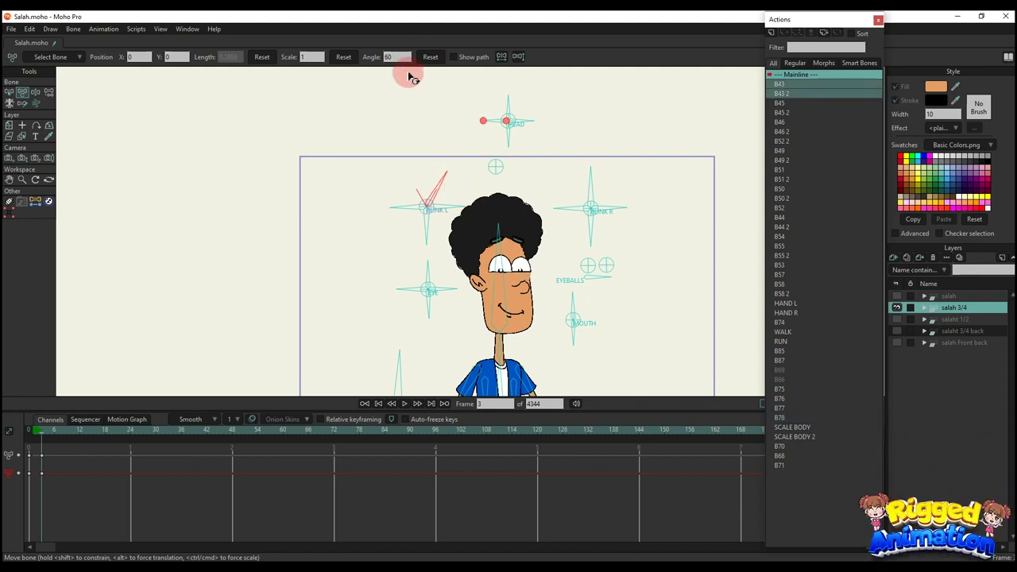
{"action": "left_click", "coordinate": [430, 58]}
{"action": "scroll", "coordinate": [476, 207], "scroll_direction": "up", "scroll_amount": 3}
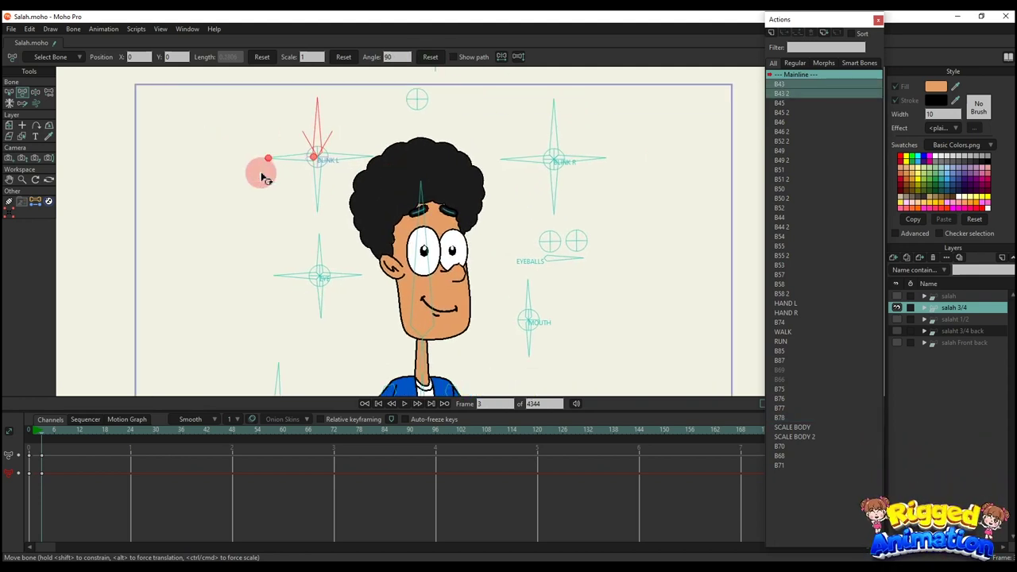
{"action": "left_click_drag", "start_coordinate": [265, 178], "coordinate": [347, 214]}
{"action": "left_click", "coordinate": [435, 62]}
{"action": "left_click", "coordinate": [429, 59]}
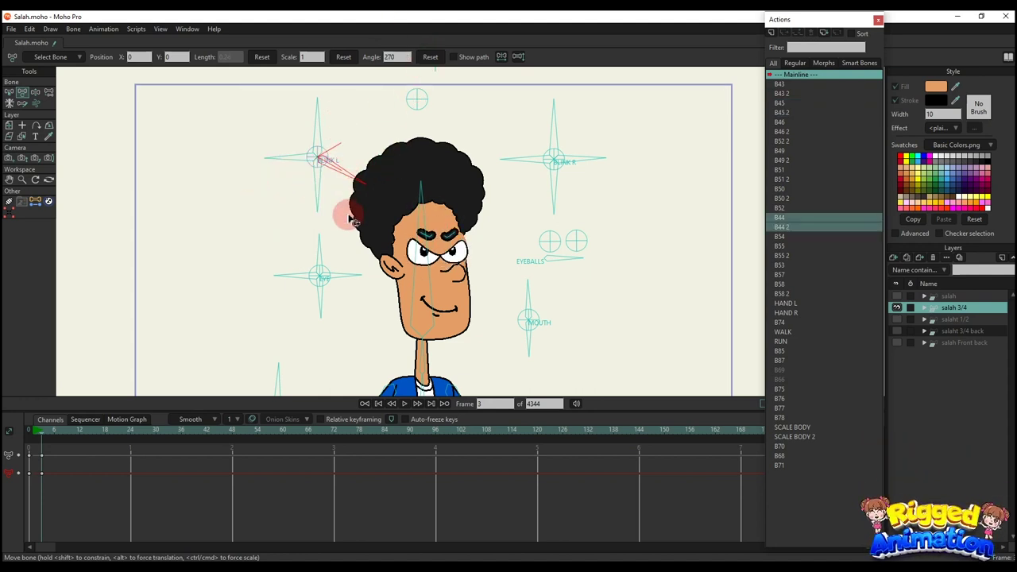
{"action": "left_click", "coordinate": [430, 56]}
- Rotate the BLINK R control's bones in turn to test the eyelids, resetting each angle
{"action": "left_click_drag", "start_coordinate": [533, 106], "coordinate": [576, 119]}
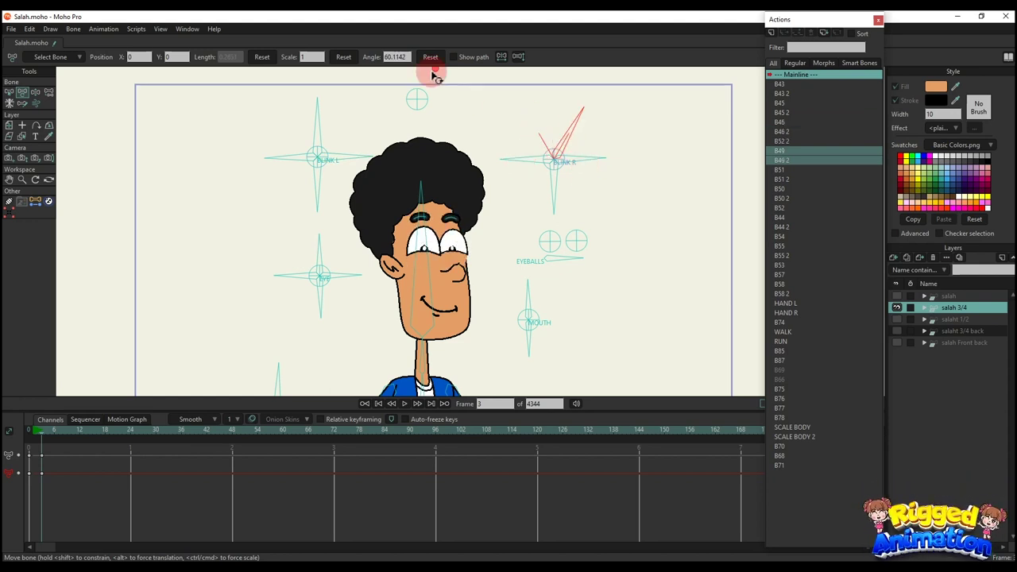
{"action": "left_click", "coordinate": [430, 59]}
{"action": "left_click_drag", "start_coordinate": [540, 158], "coordinate": [523, 214]}
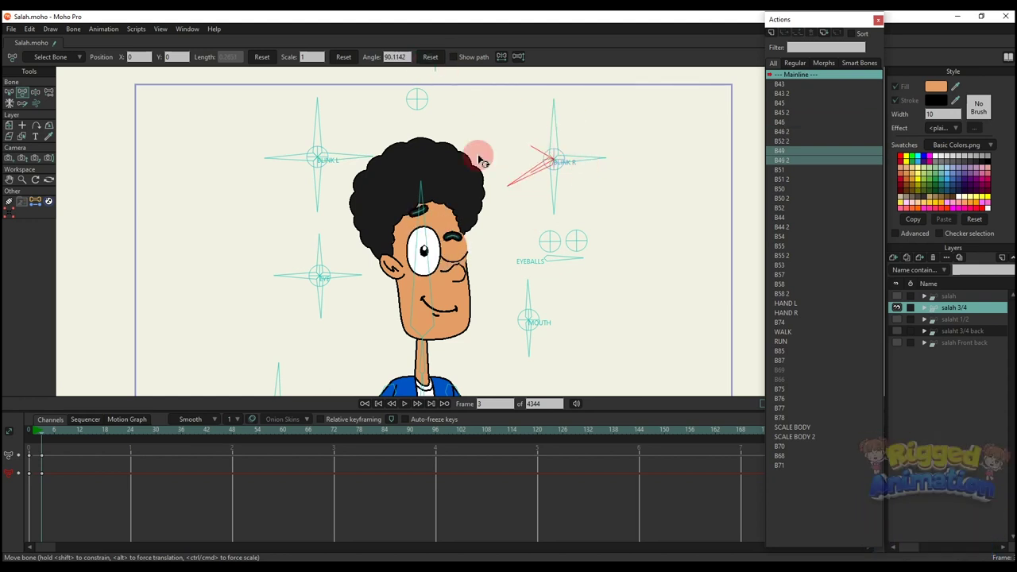
{"action": "left_click", "coordinate": [430, 62]}
{"action": "left_click_drag", "start_coordinate": [531, 173], "coordinate": [580, 202]}
{"action": "left_click", "coordinate": [430, 56]}
{"action": "left_click_drag", "start_coordinate": [556, 109], "coordinate": [595, 181]}
{"action": "left_click", "coordinate": [430, 59]}
{"action": "left_click_drag", "start_coordinate": [514, 223], "coordinate": [516, 224]}
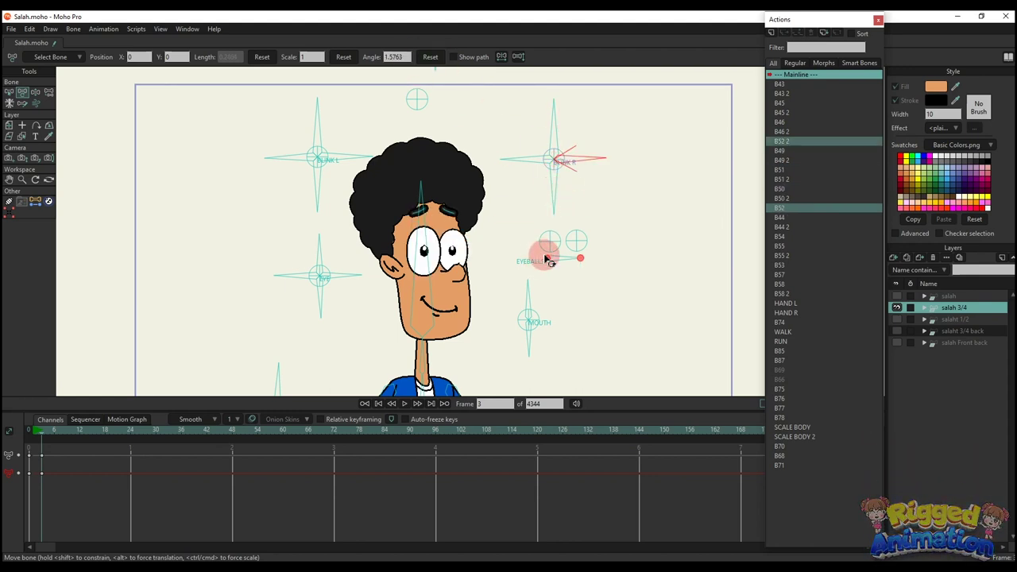
- Try moving the EYEBALLS control to shift the character's gaze, then delete the keyframes
{"action": "mouse_move", "coordinate": [548, 261]}
{"action": "left_mouse_down"}
{"action": "mouse_move", "coordinate": [559, 257]}
{"action": "mouse_move", "coordinate": [550, 257]}
{"action": "left_mouse_up"}
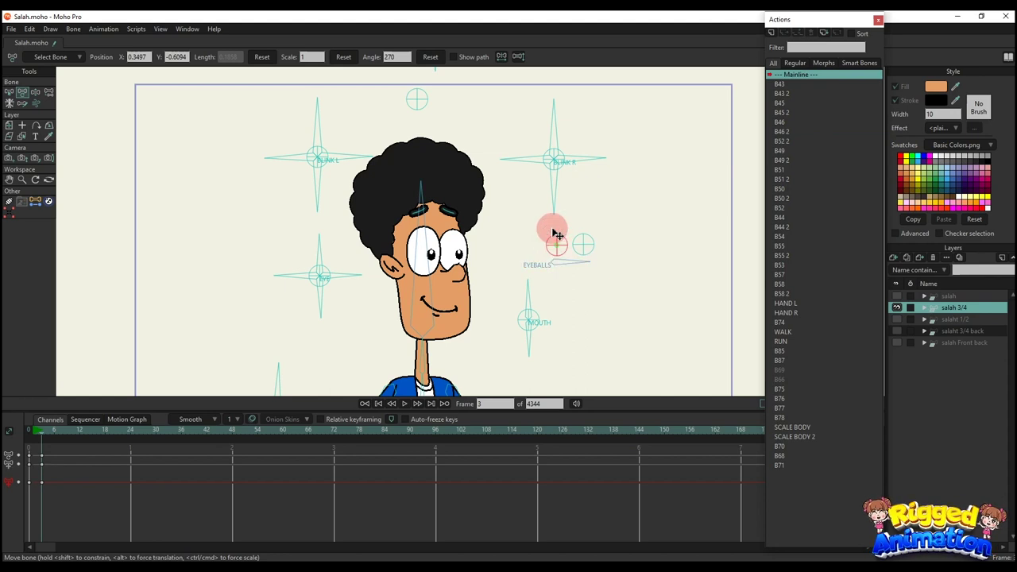
{"action": "key", "text": "BackSpace"}
{"action": "left_click", "coordinate": [237, 258]}
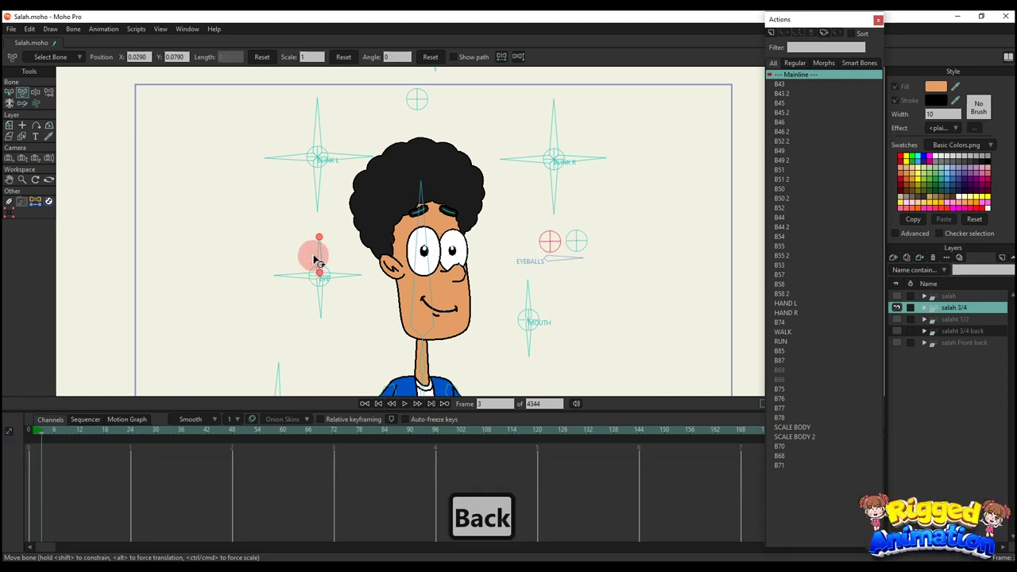
- Rotate the EYE control's bones to try the bulging and spiral eyes, playing the timeline in between
{"action": "left_click_drag", "start_coordinate": [316, 261], "coordinate": [311, 309]}
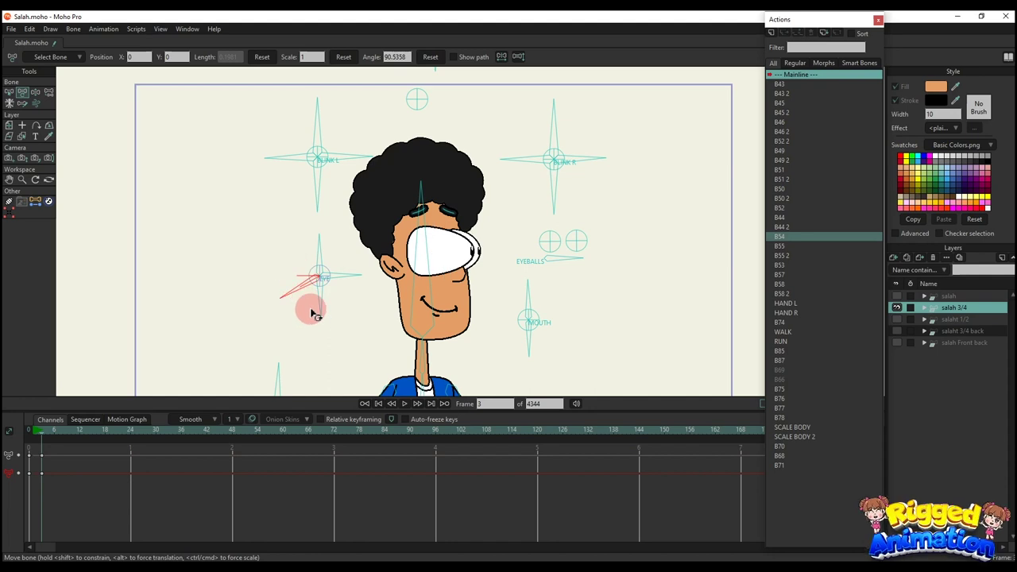
{"action": "scroll", "coordinate": [482, 274], "scroll_direction": "down", "scroll_amount": 1}
{"action": "key", "text": "space"}
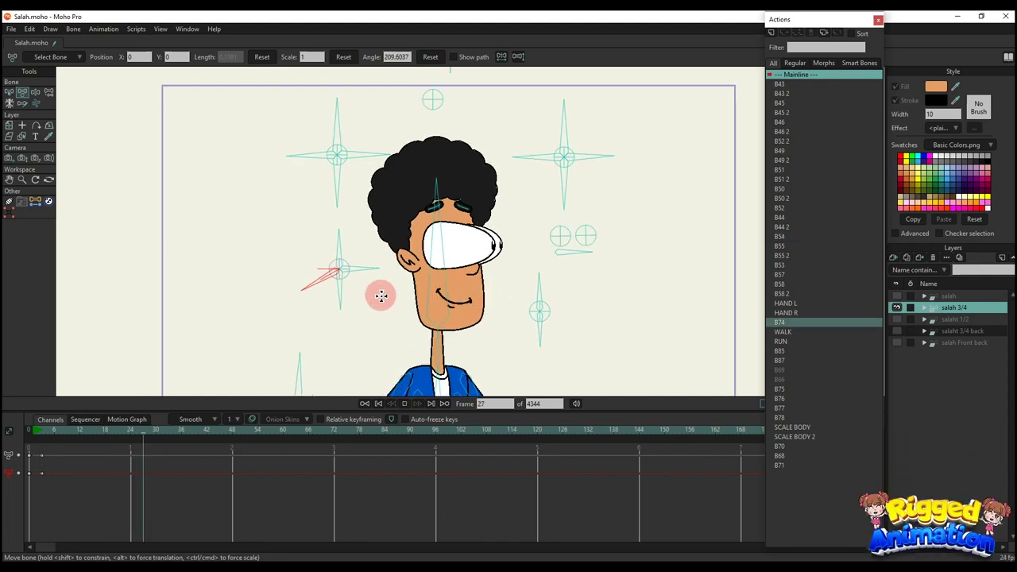
{"action": "left_click_drag", "start_coordinate": [378, 290], "coordinate": [350, 282]}
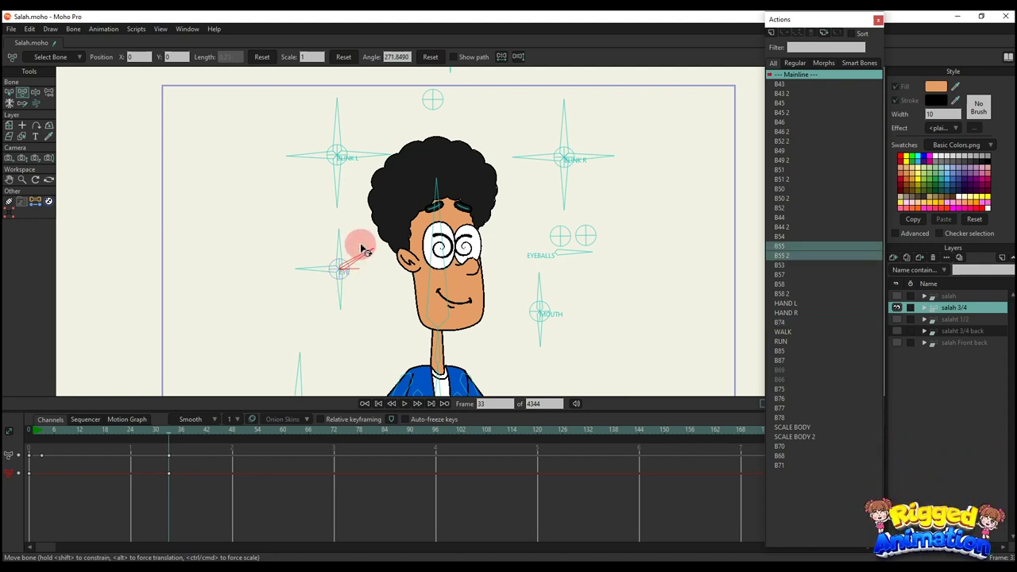
{"action": "scroll", "coordinate": [432, 197], "scroll_direction": "down", "scroll_amount": 1}
- Turn the face to the front with the HEAD control, combine it with spiral eyes and a half blink, then delete the keyframes
{"action": "left_click_drag", "start_coordinate": [435, 191], "coordinate": [456, 236]}
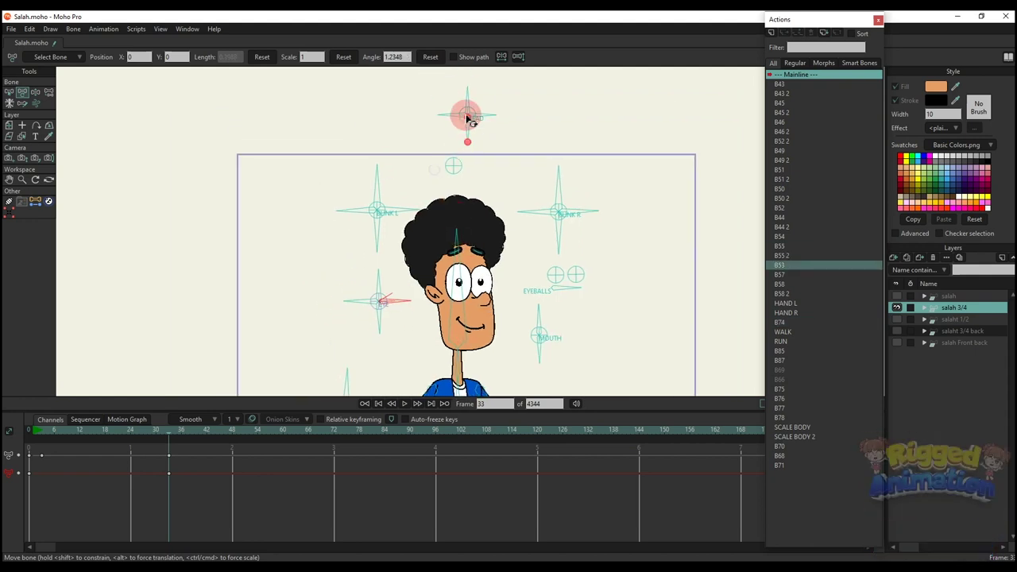
{"action": "left_click_drag", "start_coordinate": [473, 138], "coordinate": [454, 127]}
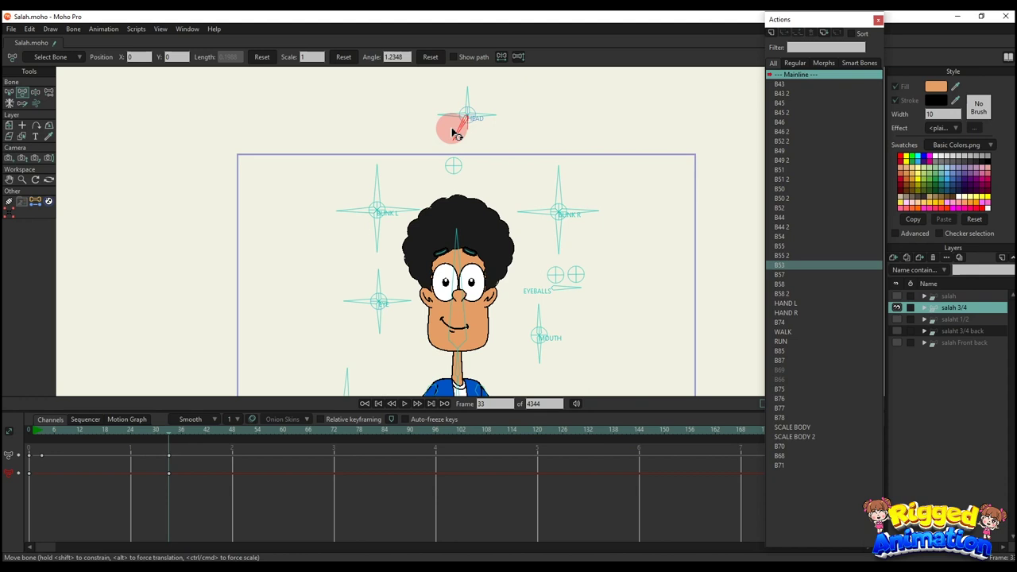
{"action": "left_click", "coordinate": [362, 308]}
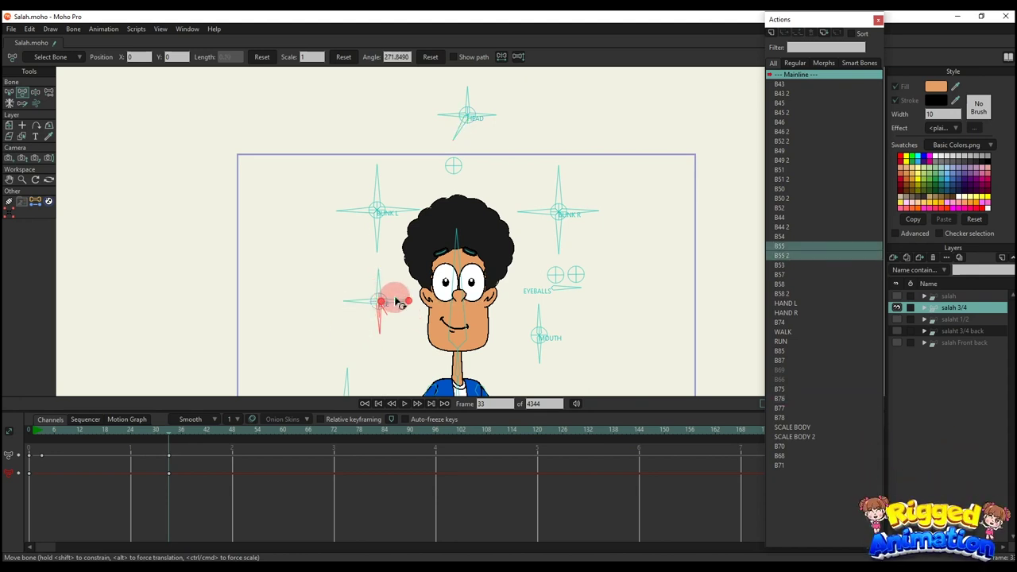
{"action": "left_click_drag", "start_coordinate": [395, 292], "coordinate": [385, 288]}
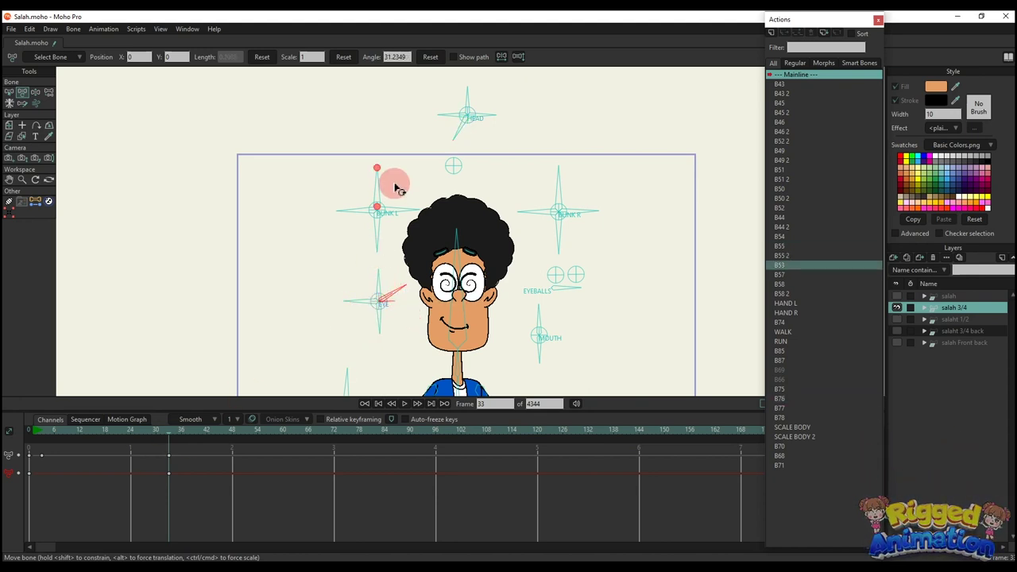
{"action": "left_click_drag", "start_coordinate": [396, 187], "coordinate": [359, 213]}
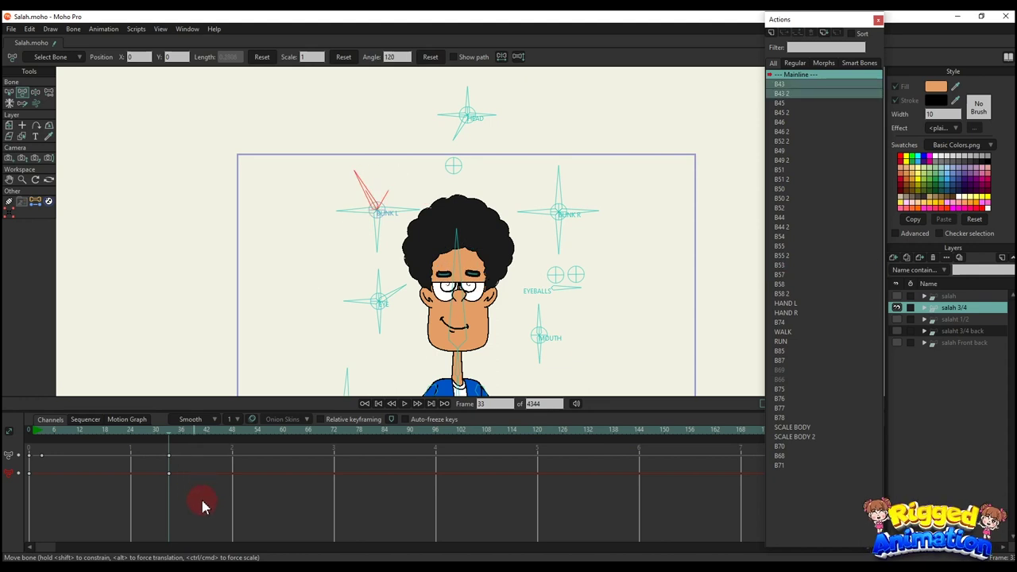
{"action": "left_click_drag", "start_coordinate": [202, 506], "coordinate": [84, 352]}
{"action": "key", "text": "BackSpace"}
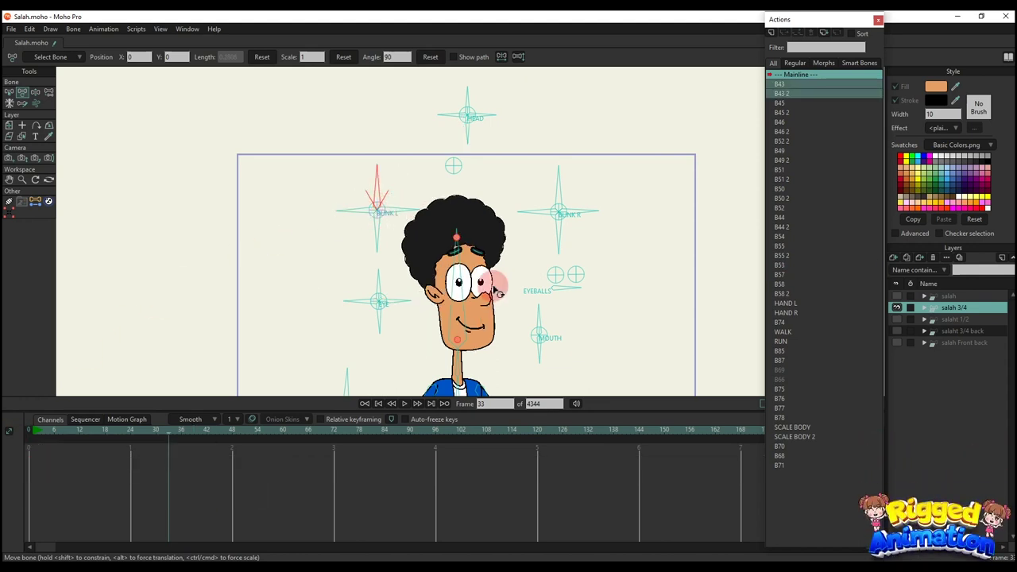
- Rotate the MOUTH control's bones to try different mouth shapes, then delete the keyframes
{"action": "scroll", "coordinate": [498, 293], "scroll_direction": "down", "scroll_amount": 3}
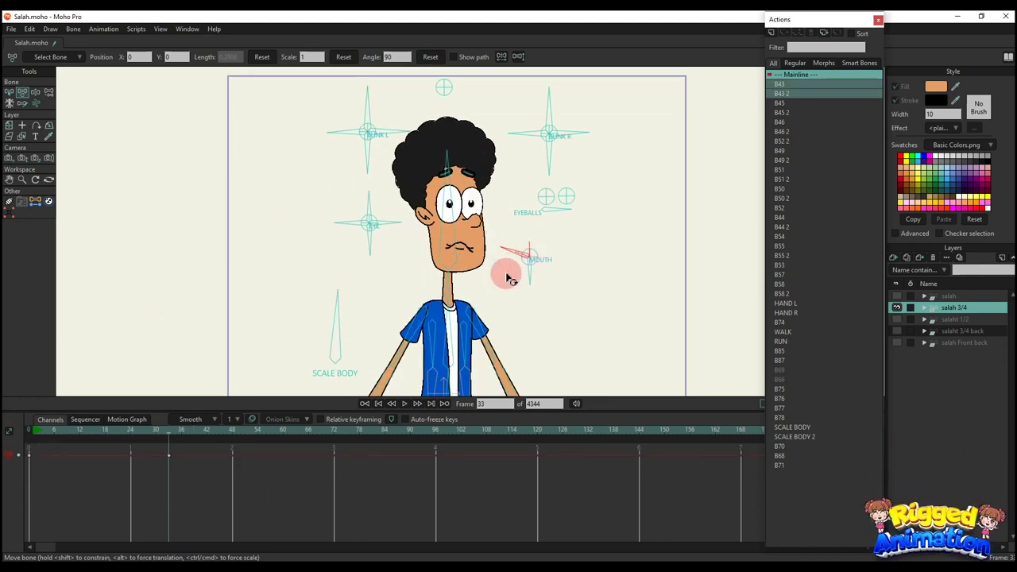
{"action": "left_click_drag", "start_coordinate": [508, 278], "coordinate": [538, 276]}
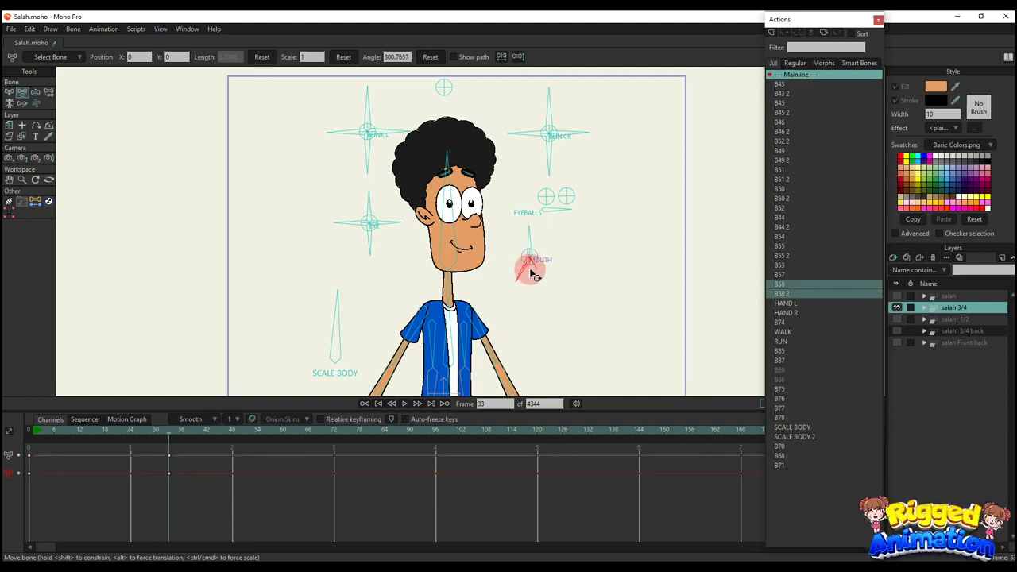
{"action": "left_click_drag", "start_coordinate": [243, 502], "coordinate": [36, 461]}
{"action": "key", "text": "BackSpace"}
- Tilt the character's head bone and bend the neck bone at frame 33
{"action": "left_click_drag", "start_coordinate": [421, 249], "coordinate": [459, 236]}
{"action": "scroll", "coordinate": [453, 244], "scroll_direction": "up", "scroll_amount": 2}
{"action": "left_click_drag", "start_coordinate": [450, 290], "coordinate": [447, 287]}
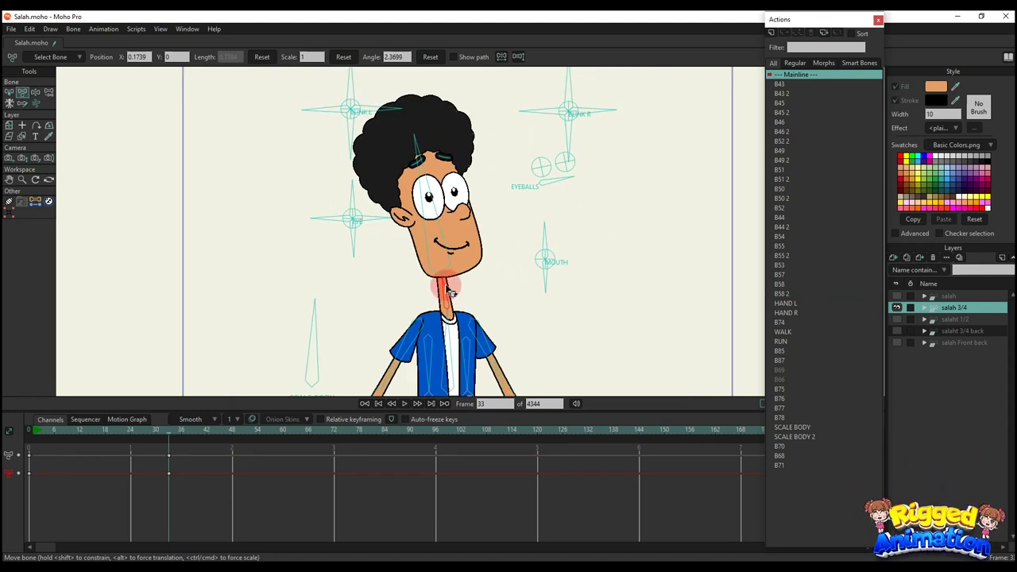
- Clear the head and neck keyframes, swing the hip control bone at frame 8 to test the body tilt, then delete its keyframes
{"action": "key", "text": "BackSpace"}
{"action": "scroll", "coordinate": [397, 226], "scroll_direction": "down", "scroll_amount": 1}
{"action": "left_click_drag", "start_coordinate": [397, 227], "coordinate": [412, 98]}
{"action": "scroll", "coordinate": [452, 281], "scroll_direction": "up", "scroll_amount": 1}
{"action": "left_click_drag", "start_coordinate": [458, 304], "coordinate": [402, 328]}
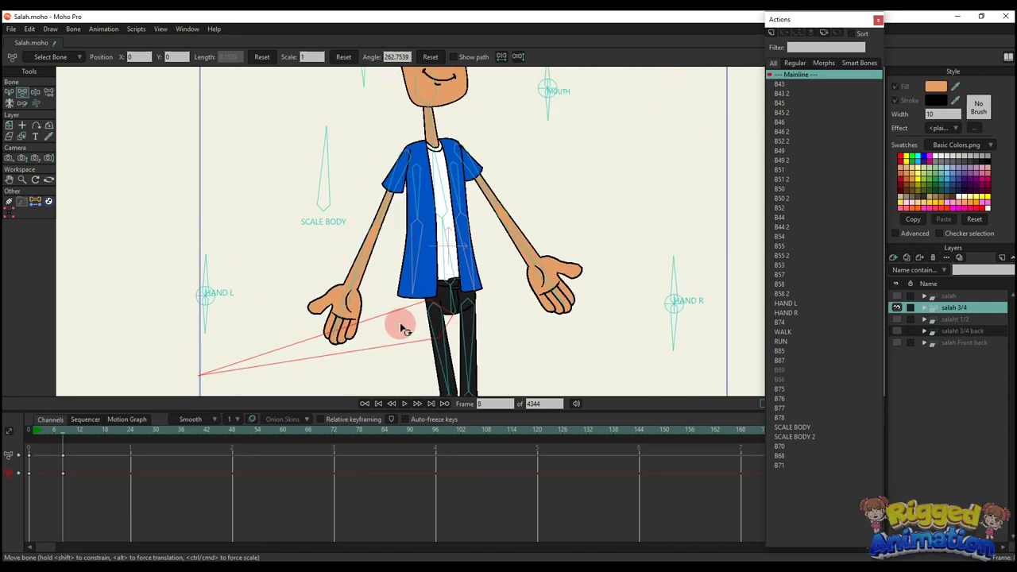
{"action": "scroll", "coordinate": [402, 328], "scroll_direction": "down", "scroll_amount": 2}
{"action": "left_click_drag", "start_coordinate": [142, 480], "coordinate": [25, 445]}
{"action": "key", "text": "BackSpace"}
- Rotate the SCALE BODY control at frame 5 to test the body scaling, then delete the keyframes
{"action": "left_click", "coordinate": [48, 434]}
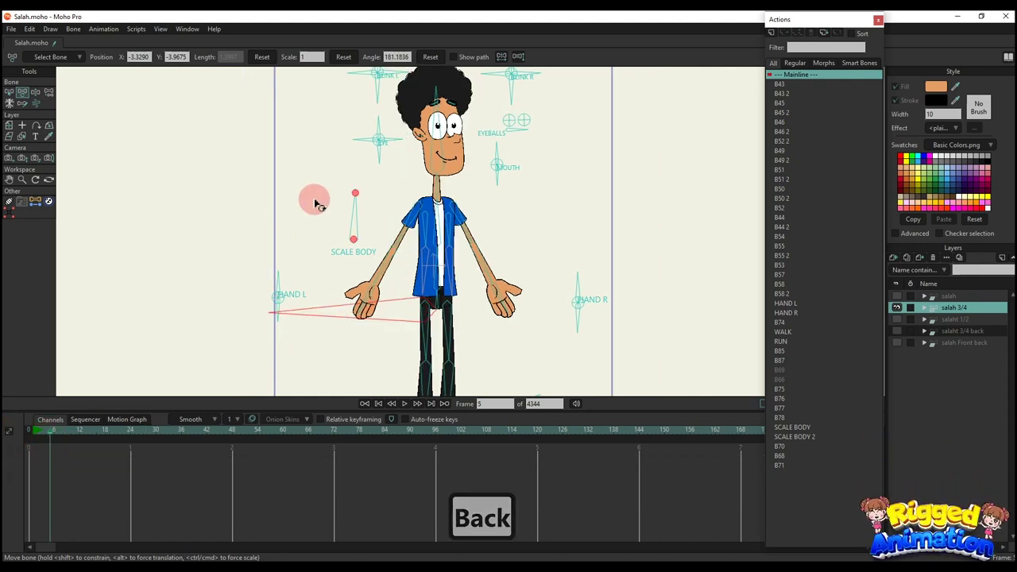
{"action": "left_click_drag", "start_coordinate": [355, 213], "coordinate": [269, 212]}
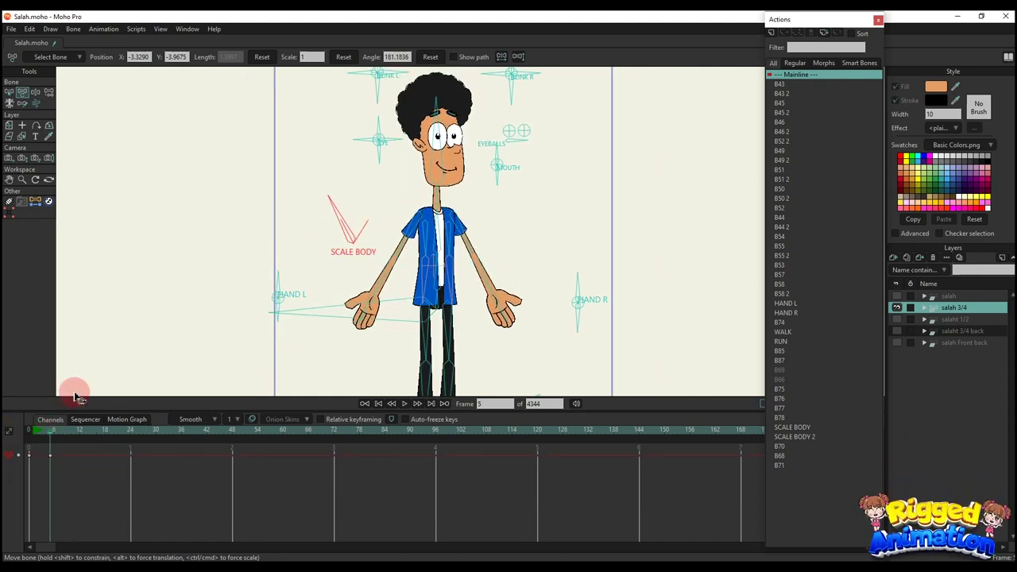
{"action": "left_click_drag", "start_coordinate": [122, 482], "coordinate": [6, 435]}
{"action": "key", "text": "BackSpace"}
- Rotate the HAND L and HAND R controls to change both hand shapes, and bend the character's arm on the HAND R side
{"action": "scroll", "coordinate": [284, 290], "scroll_direction": "up", "scroll_amount": 2}
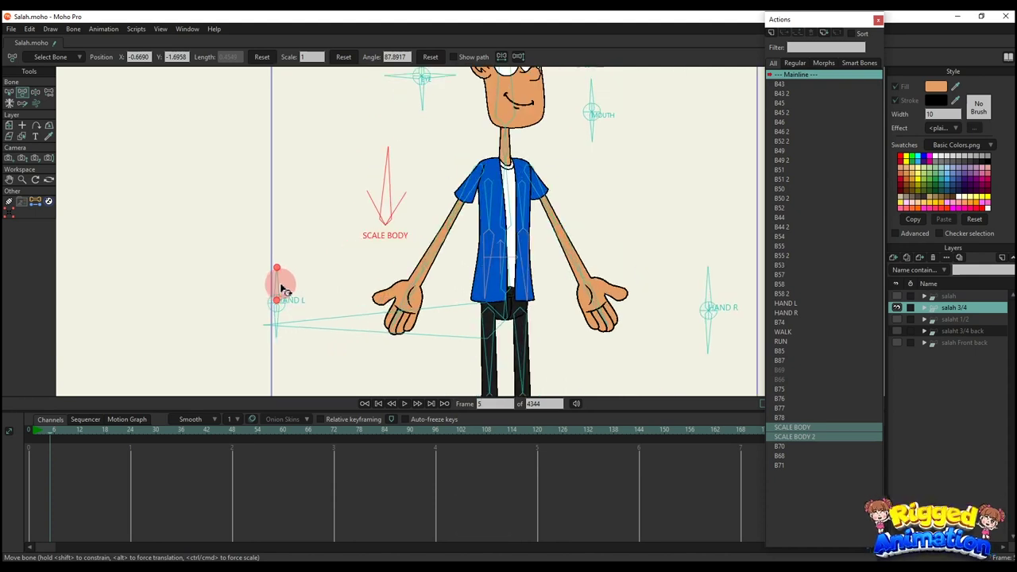
{"action": "left_click_drag", "start_coordinate": [279, 284], "coordinate": [238, 300]}
{"action": "left_click_drag", "start_coordinate": [702, 292], "coordinate": [748, 308]}
{"action": "left_click", "coordinate": [517, 237]}
{"action": "left_click_drag", "start_coordinate": [560, 254], "coordinate": [581, 277]}
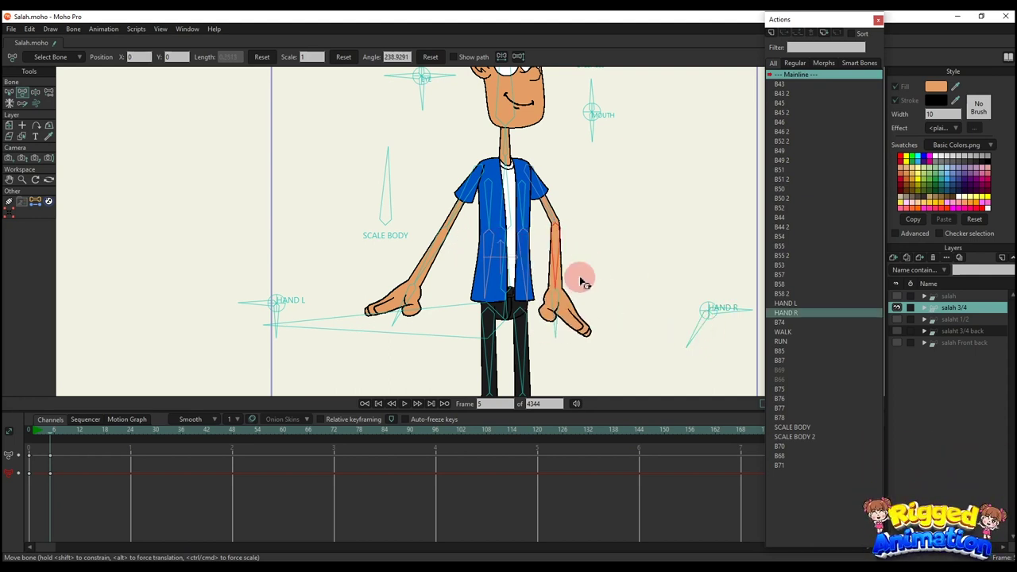
{"action": "left_click", "coordinate": [688, 326]}
- Bend both forearms and adjust the hands until they meet in front of the hips, then delete the keyframes
{"action": "left_click_drag", "start_coordinate": [416, 258], "coordinate": [326, 316]}
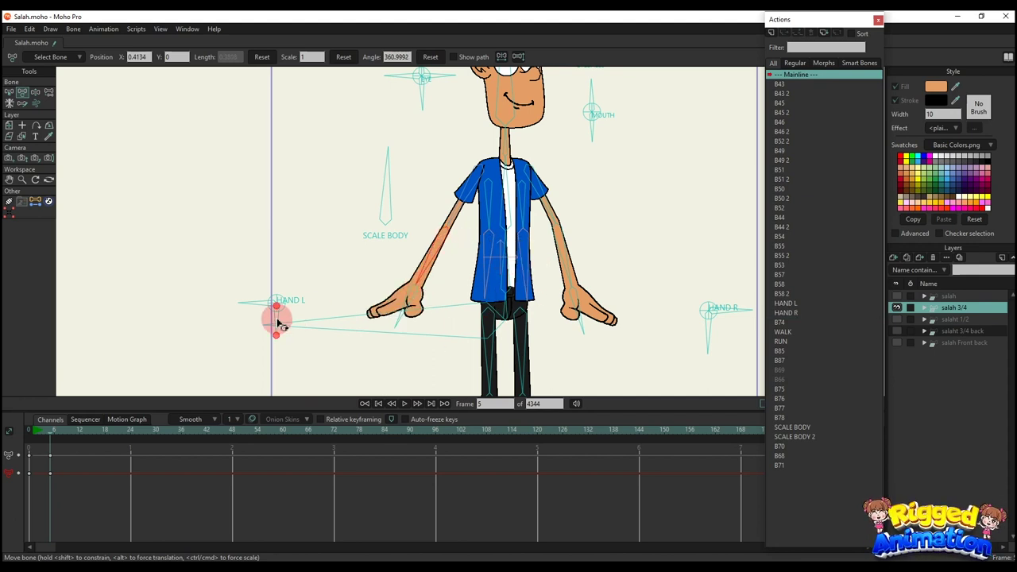
{"action": "left_click_drag", "start_coordinate": [427, 267], "coordinate": [498, 276]}
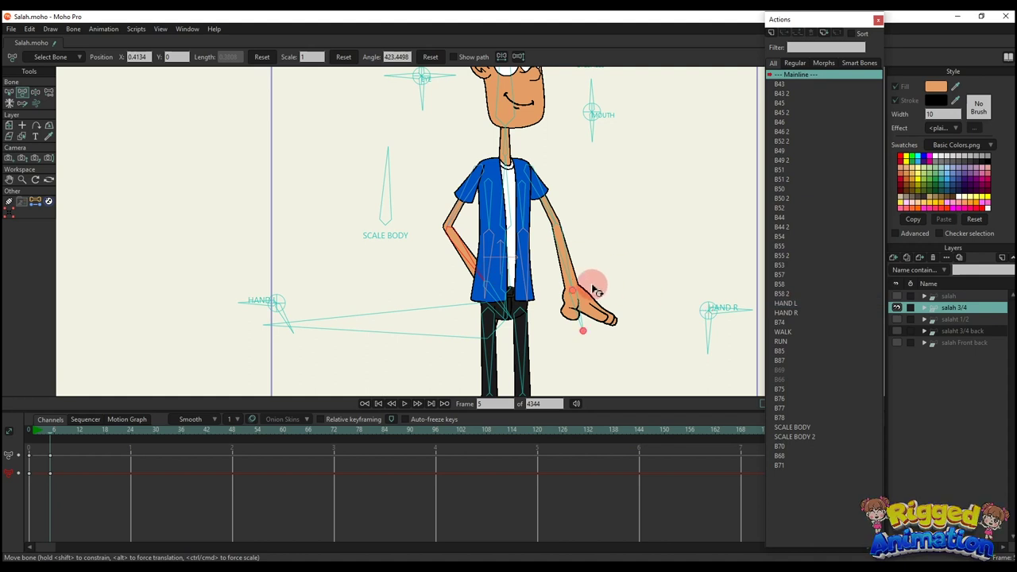
{"action": "left_click_drag", "start_coordinate": [598, 292], "coordinate": [594, 268]}
{"action": "left_click_drag", "start_coordinate": [476, 265], "coordinate": [276, 322]}
{"action": "left_click_drag", "start_coordinate": [442, 268], "coordinate": [474, 263]}
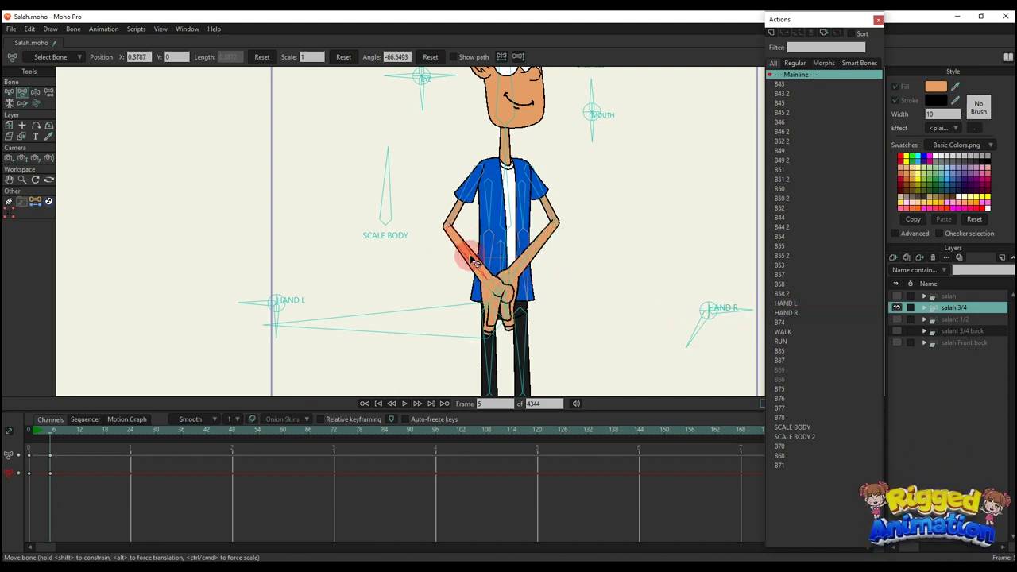
{"action": "left_click_drag", "start_coordinate": [537, 254], "coordinate": [542, 256]}
{"action": "left_click_drag", "start_coordinate": [466, 261], "coordinate": [469, 258]}
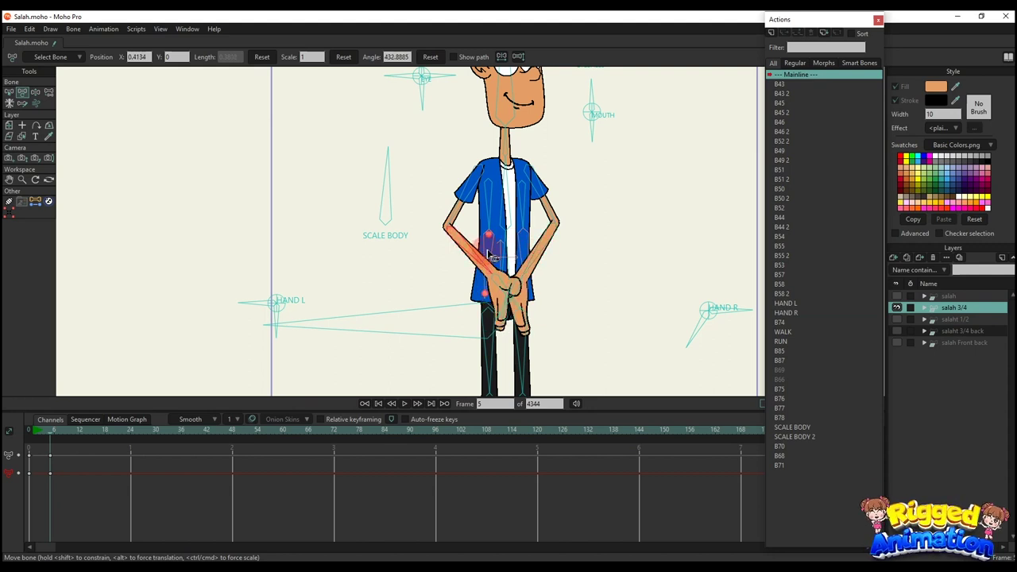
{"action": "scroll", "coordinate": [499, 263], "scroll_direction": "down", "scroll_amount": 3}
{"action": "left_click_drag", "start_coordinate": [191, 483], "coordinate": [11, 435]}
{"action": "key", "text": "Delete"}
- Raise the facial and hand controls with the circular bone above the head at frame 6, then delete the keyframes
{"action": "scroll", "coordinate": [502, 262], "scroll_direction": "down", "scroll_amount": 3}
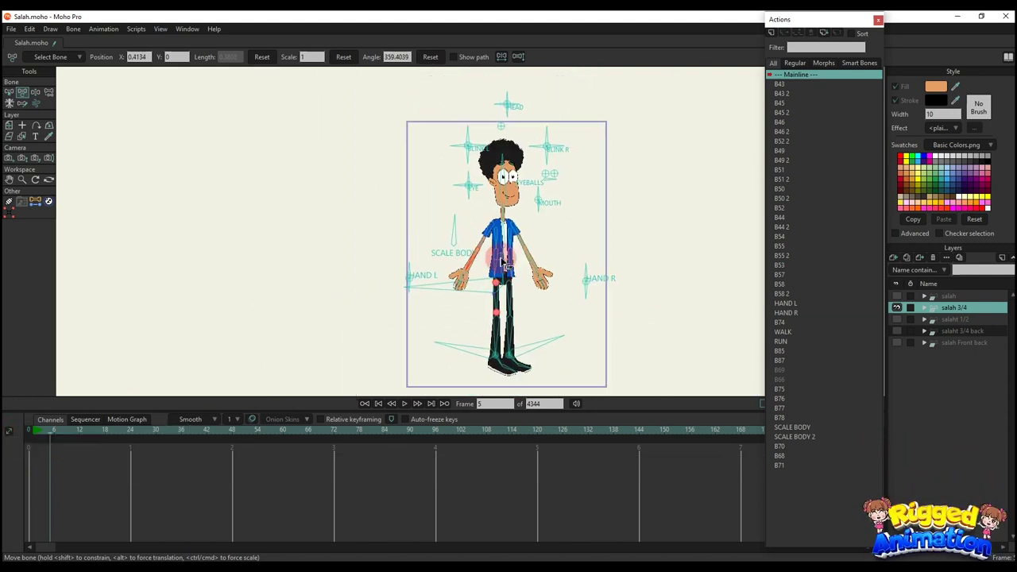
{"action": "key", "text": "z"}
{"action": "left_click_drag", "start_coordinate": [485, 259], "coordinate": [490, 282]}
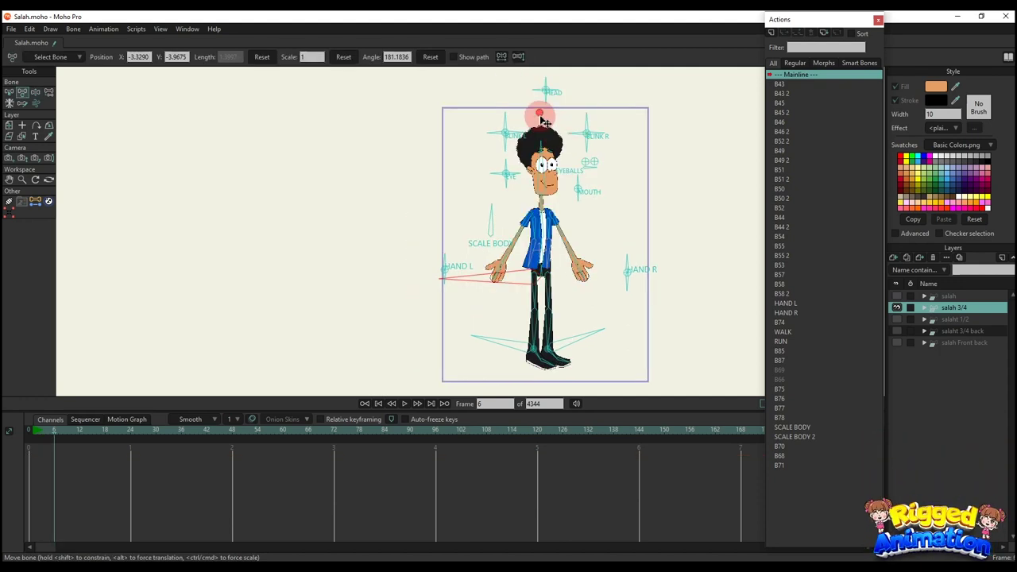
{"action": "left_click_drag", "start_coordinate": [542, 120], "coordinate": [543, 93]}
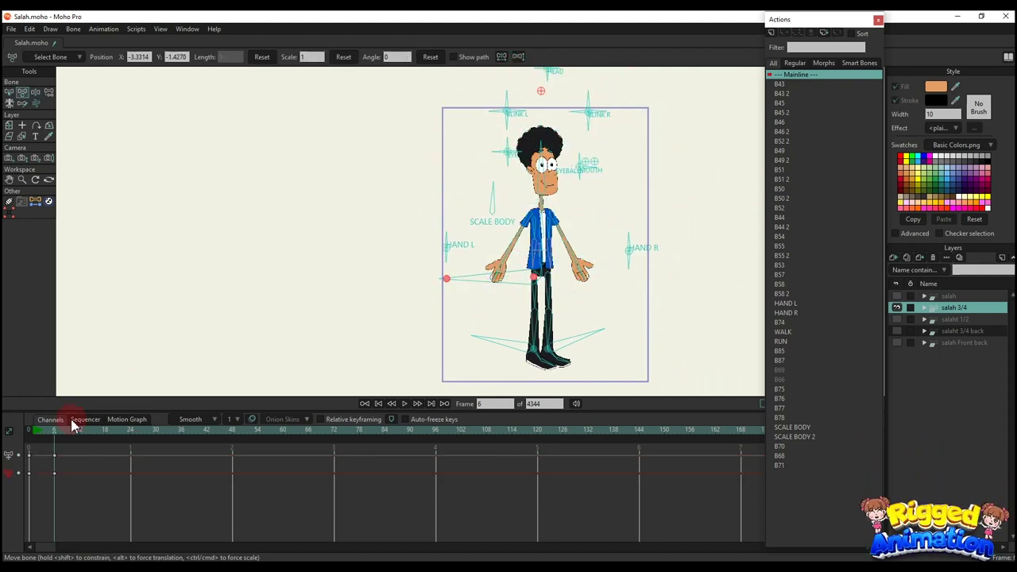
{"action": "left_click_drag", "start_coordinate": [158, 494], "coordinate": [3, 424]}
{"action": "key", "text": "BackSpace"}
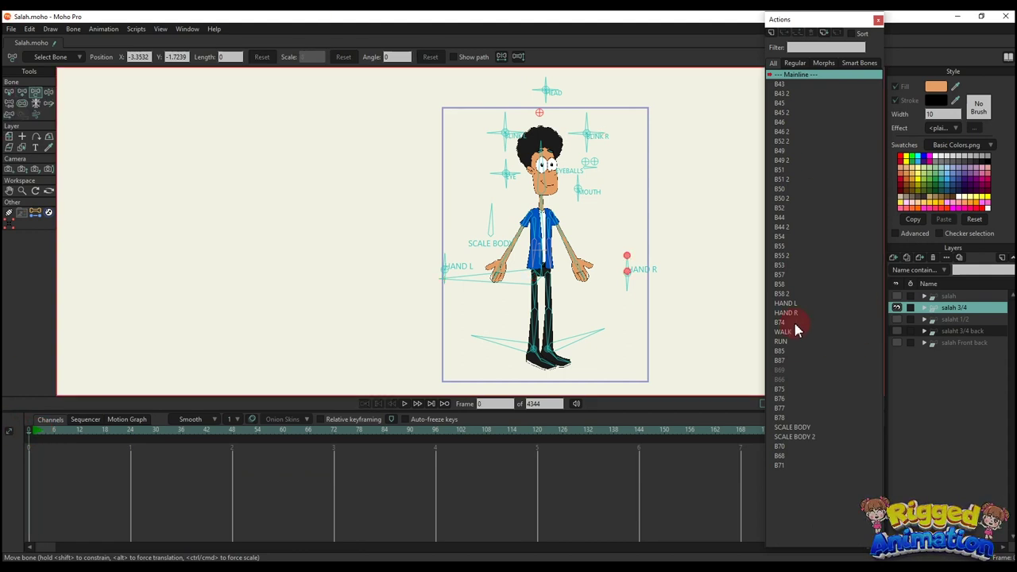
- Insert the WALK action at frame 5 of the 3/4 view and play it with the bone overlay hidden
{"action": "left_click", "coordinate": [797, 332]}
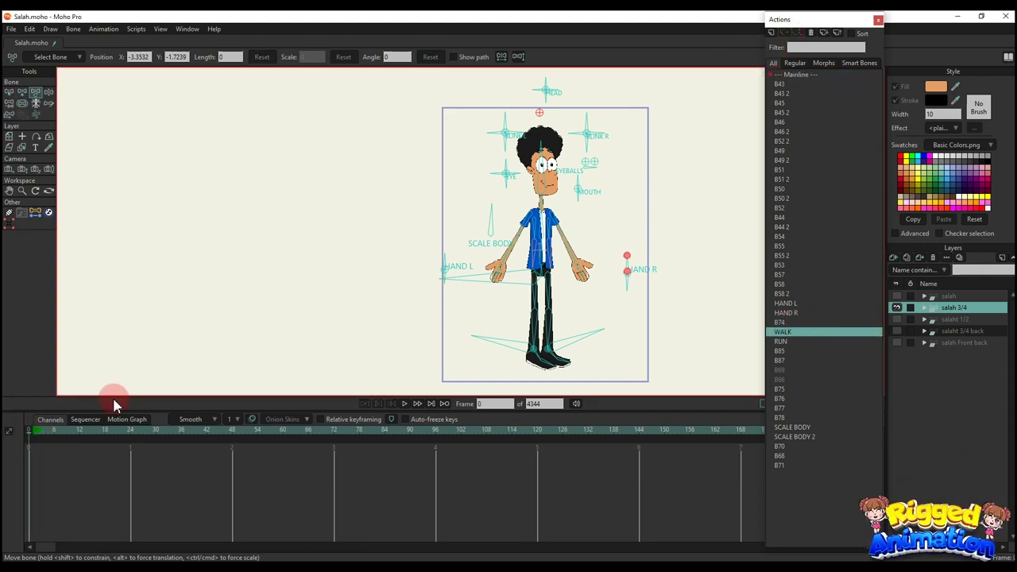
{"action": "left_click", "coordinate": [43, 434]}
{"action": "left_click", "coordinate": [681, 109]}
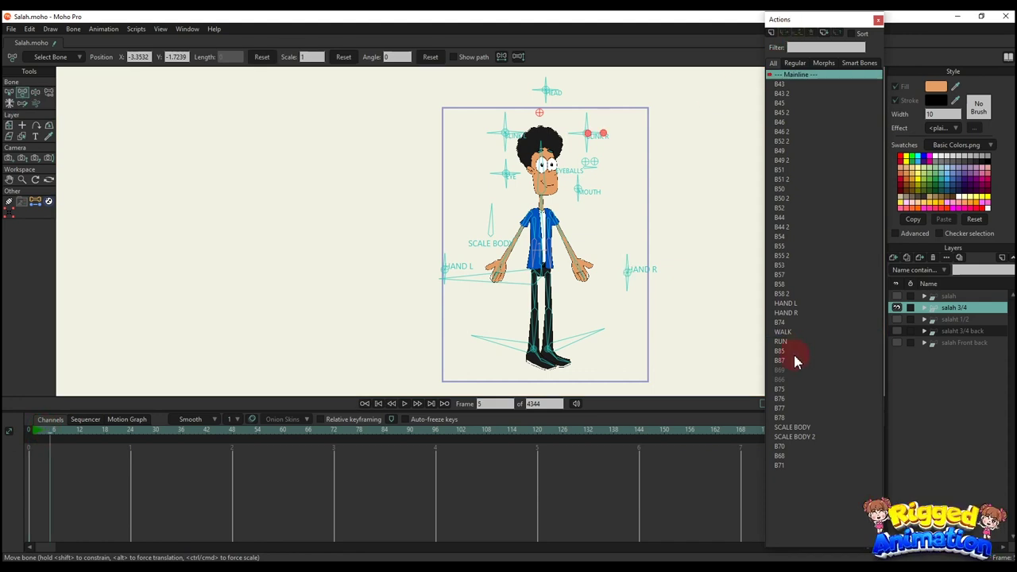
{"action": "left_click", "coordinate": [787, 332]}
{"action": "left_click", "coordinate": [783, 37]}
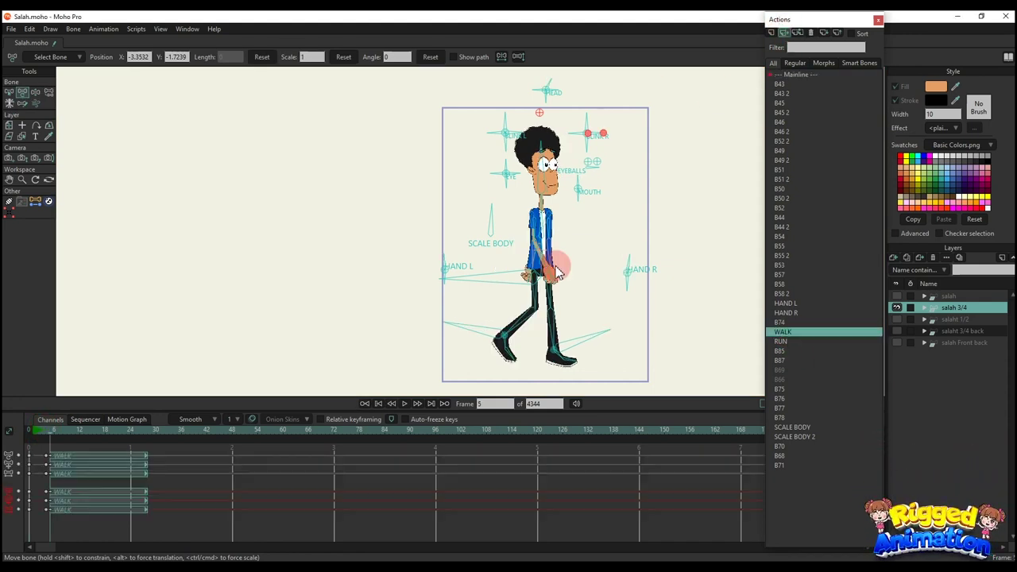
{"action": "key", "text": "space"}
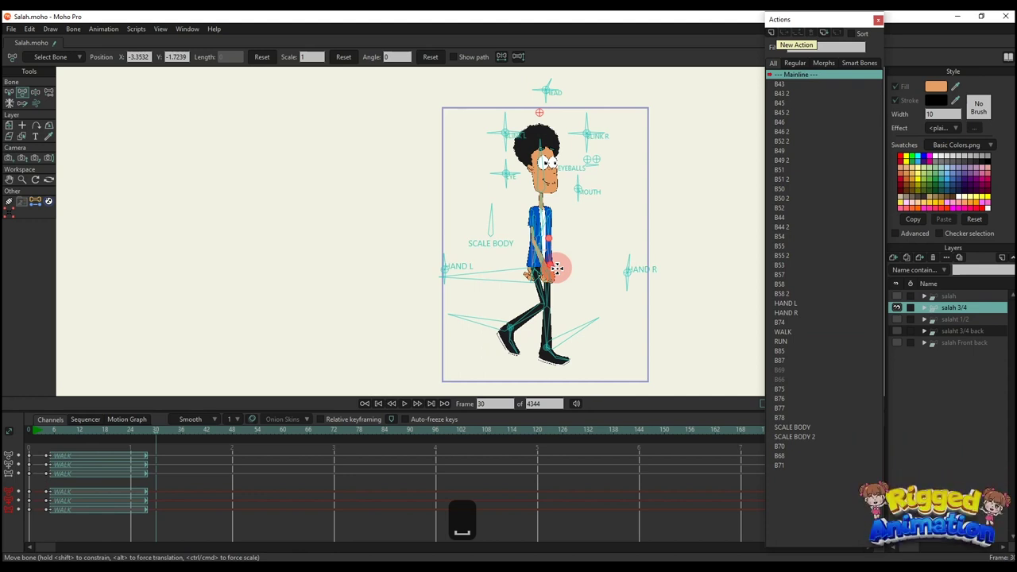
{"action": "key", "text": "ctrl+shift+c"}
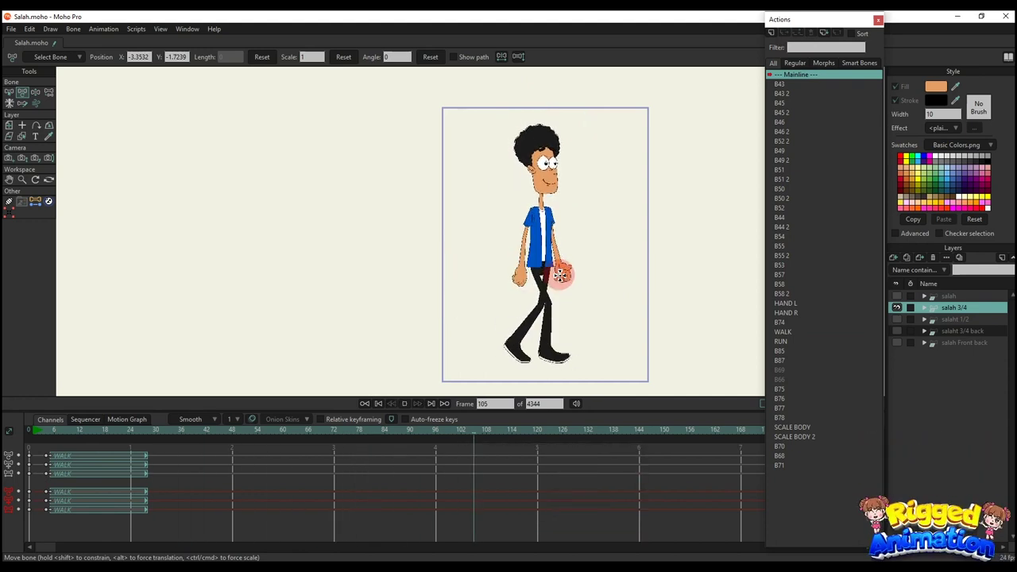
{"action": "key", "text": "space"}
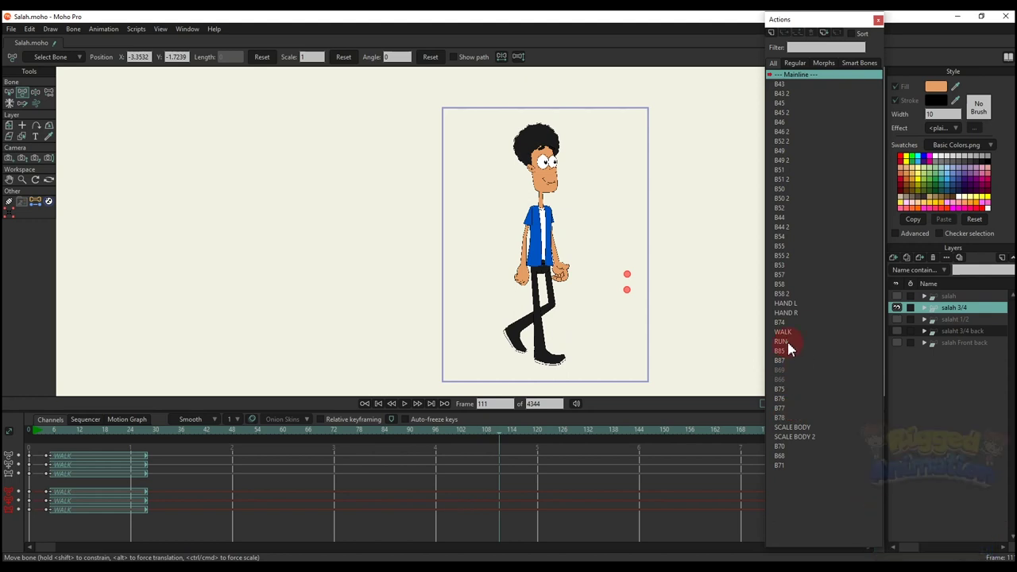
- Insert the RUN action at frame 111 and play the run cycle
{"action": "left_click", "coordinate": [787, 341]}
{"action": "left_click", "coordinate": [788, 37]}
{"action": "key", "text": "space"}
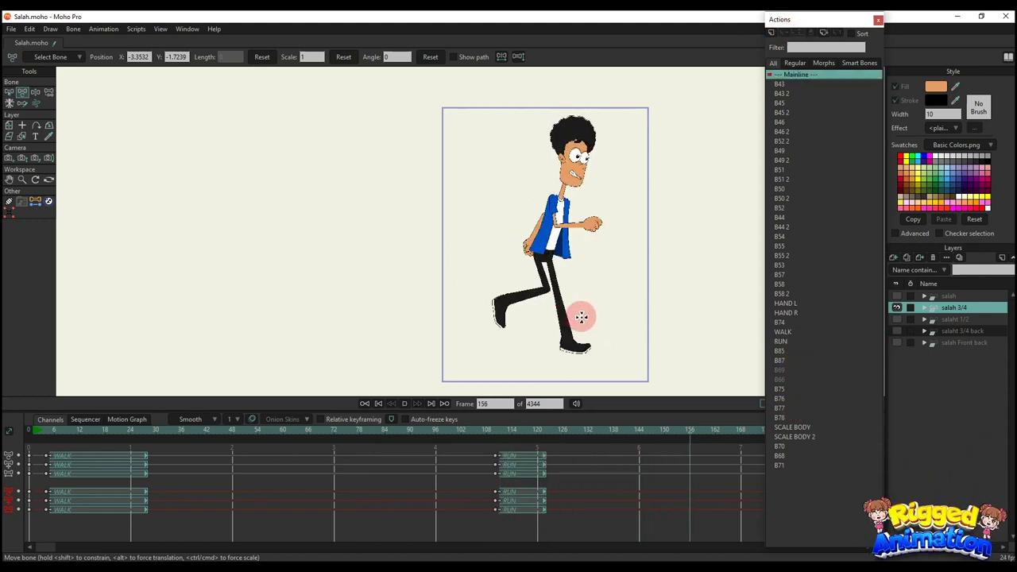
{"action": "key", "text": "space"}
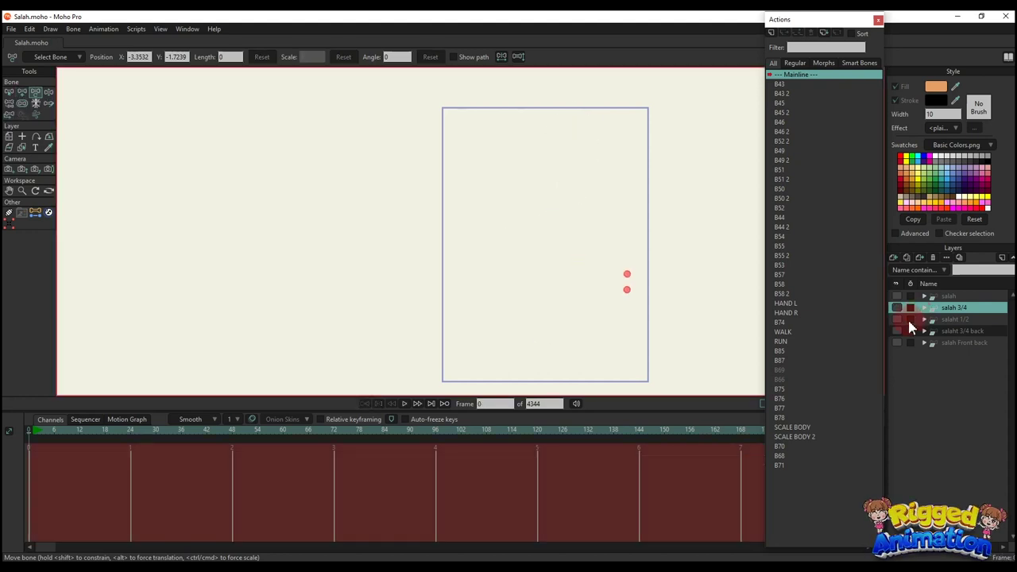
- Show and select the salaht 1/2 layer, go to frame 2 and turn the bone overlay back on
{"action": "left_click", "coordinate": [896, 320]}
{"action": "left_click", "coordinate": [953, 318]}
{"action": "left_click", "coordinate": [203, 358]}
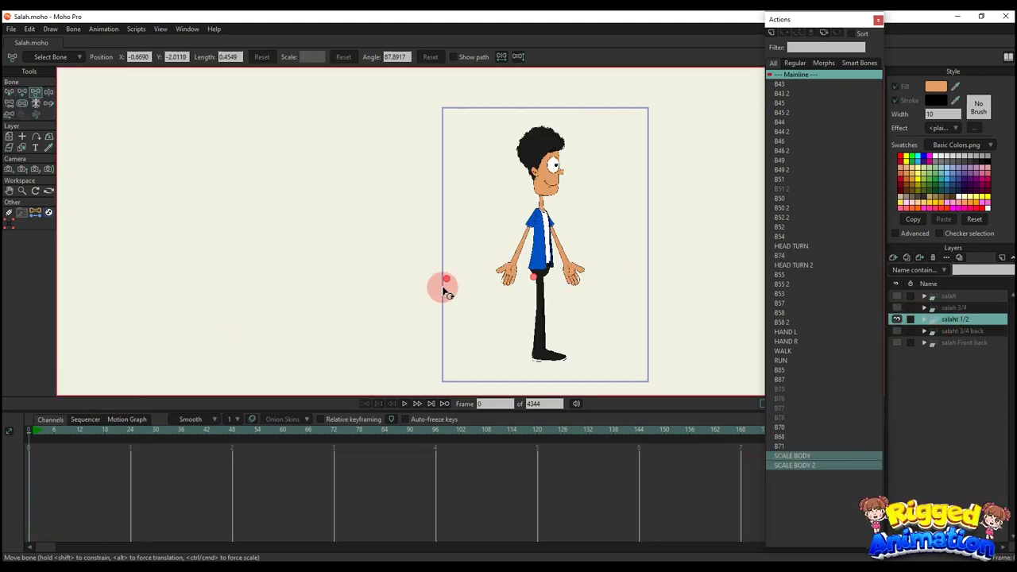
{"action": "left_click", "coordinate": [37, 432]}
{"action": "left_click", "coordinate": [139, 385]}
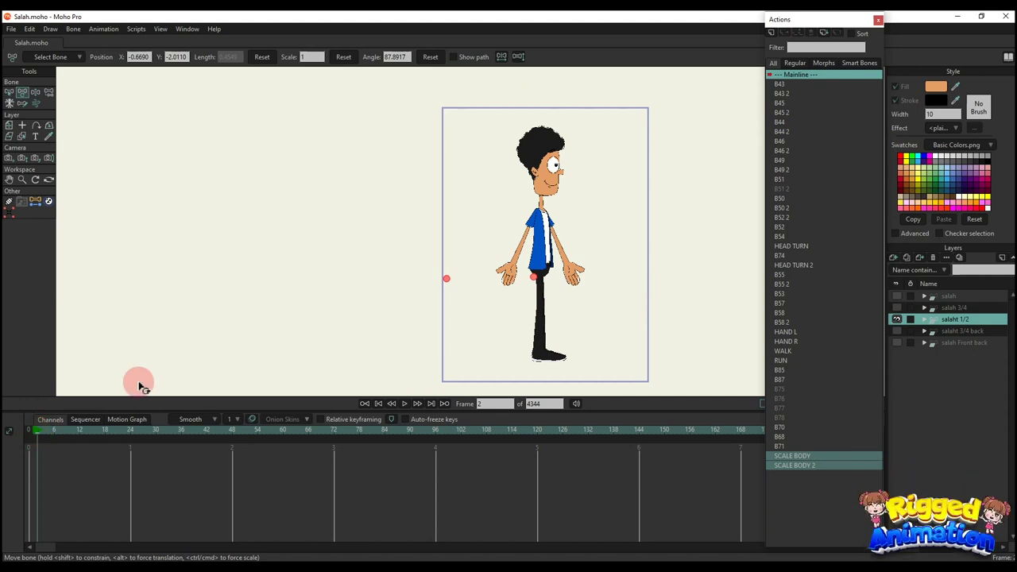
{"action": "key", "text": "ctrl+shift+c"}
{"action": "scroll", "coordinate": [528, 124], "scroll_direction": "up", "scroll_amount": 5}
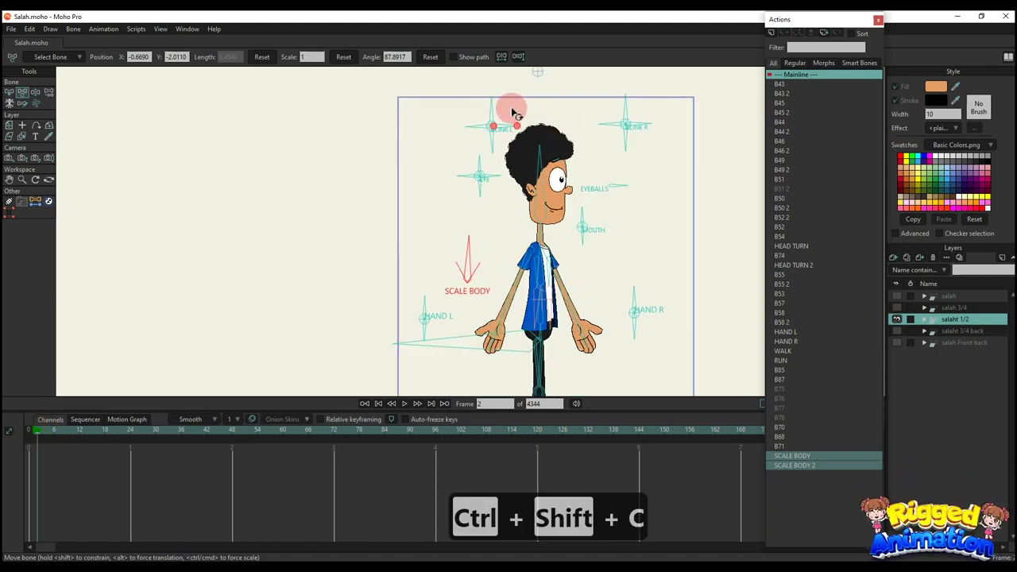
- Rotate the BLINK L control's bones to try different eyelid and eyebrow expressions, resetting each bone's angle
{"action": "scroll", "coordinate": [493, 106], "scroll_direction": "up", "scroll_amount": 3}
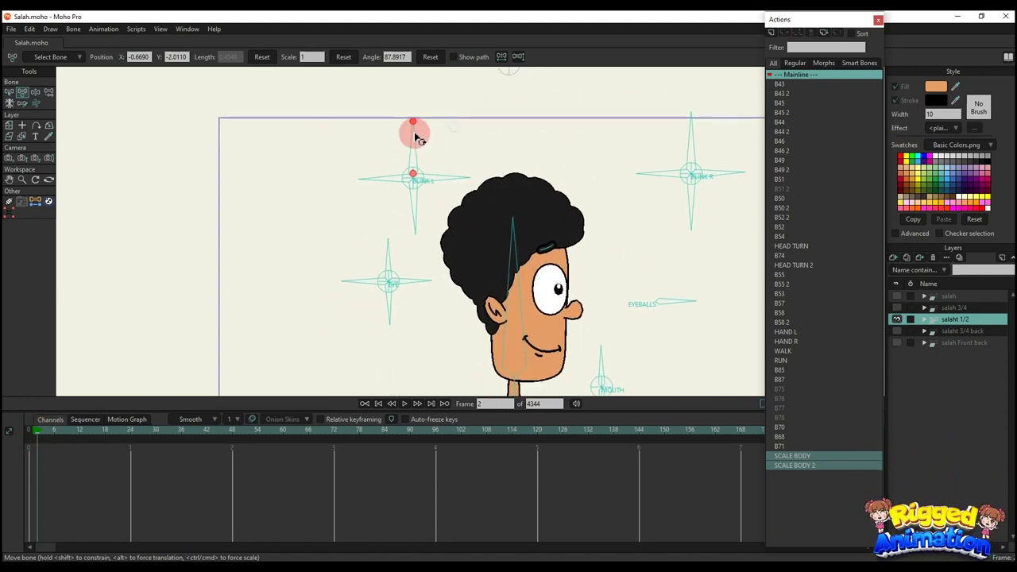
{"action": "left_click_drag", "start_coordinate": [416, 134], "coordinate": [378, 194]}
{"action": "left_click", "coordinate": [429, 56]}
{"action": "left_click", "coordinate": [436, 58]}
{"action": "left_click", "coordinate": [430, 56]}
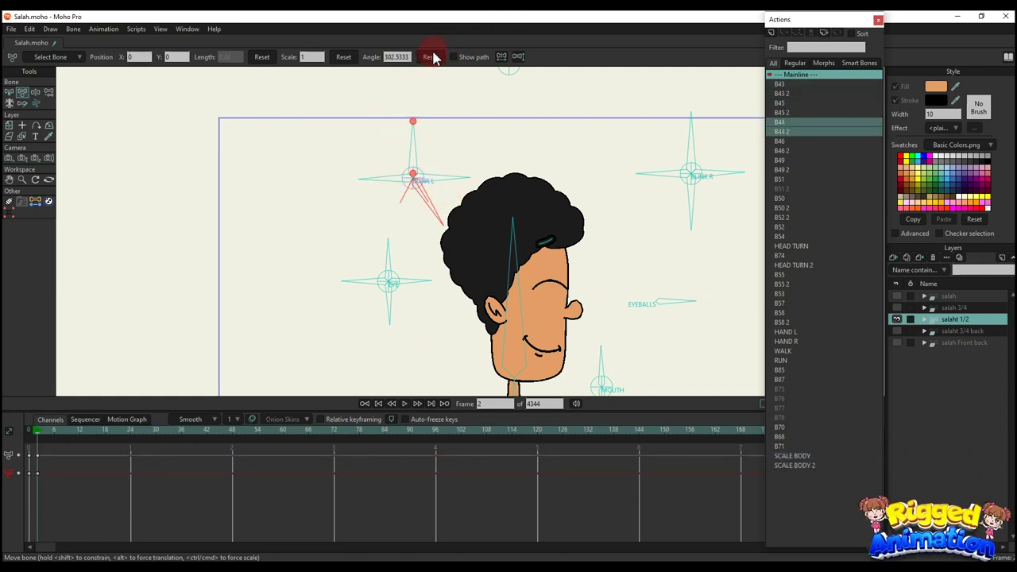
{"action": "left_click_drag", "start_coordinate": [445, 166], "coordinate": [437, 227]}
{"action": "left_click", "coordinate": [429, 56]}
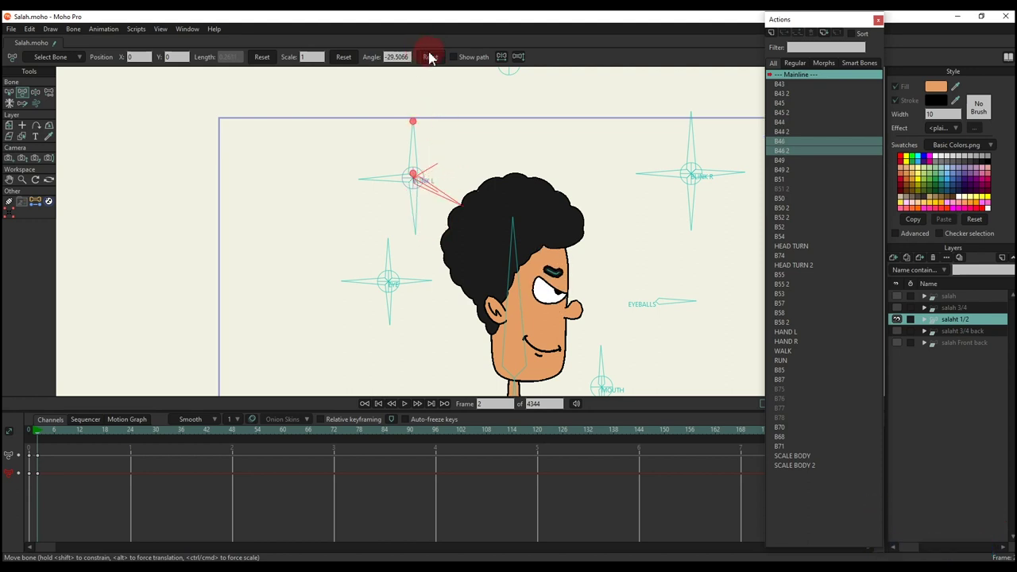
- Rotate the BLINK R control's bones to try its blink and eyebrow expressions, resetting each bone's angle
{"action": "left_click_drag", "start_coordinate": [692, 119], "coordinate": [471, 68]}
{"action": "left_click", "coordinate": [430, 57]}
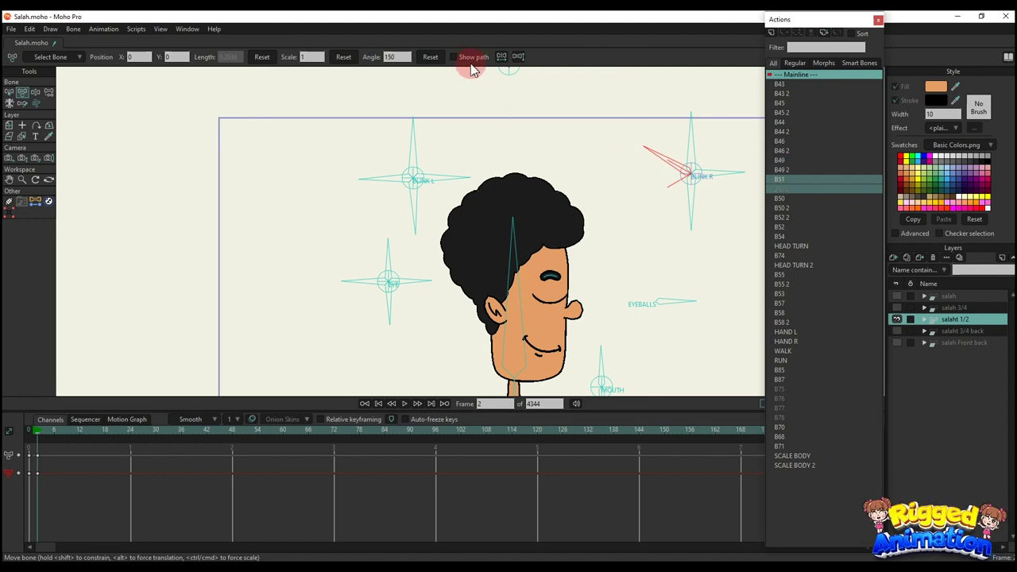
{"action": "left_click_drag", "start_coordinate": [653, 143], "coordinate": [742, 200]}
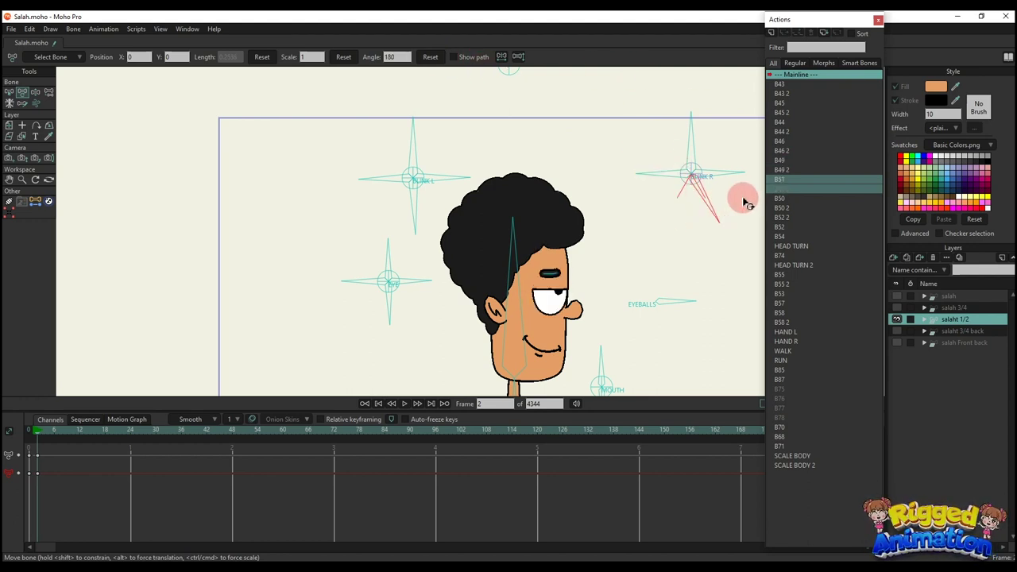
{"action": "left_click", "coordinate": [430, 57]}
{"action": "left_click_drag", "start_coordinate": [745, 159], "coordinate": [710, 217]}
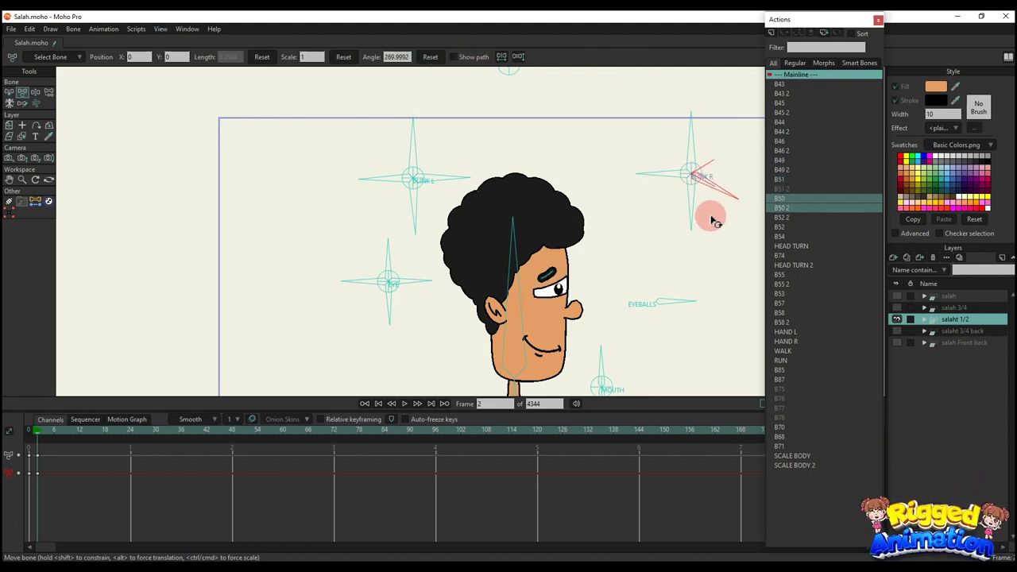
{"action": "left_click", "coordinate": [432, 58]}
- Move the EYEBALLS control to shift the side-view character's pupil
{"action": "left_click_drag", "start_coordinate": [586, 255], "coordinate": [578, 232]}
{"action": "left_click", "coordinate": [635, 237]}
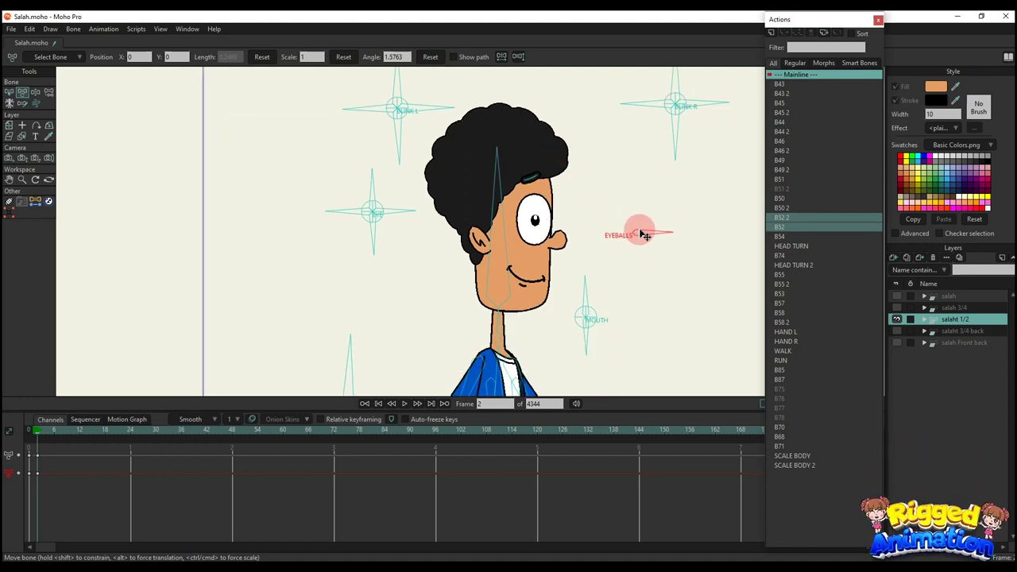
{"action": "left_click_drag", "start_coordinate": [639, 233], "coordinate": [647, 231]}
{"action": "left_click_drag", "start_coordinate": [570, 262], "coordinate": [564, 221]}
- Rotate the EYE control's bones to test the eye effects in the side view, playing the timeline in between
{"action": "left_click_drag", "start_coordinate": [374, 149], "coordinate": [408, 139]}
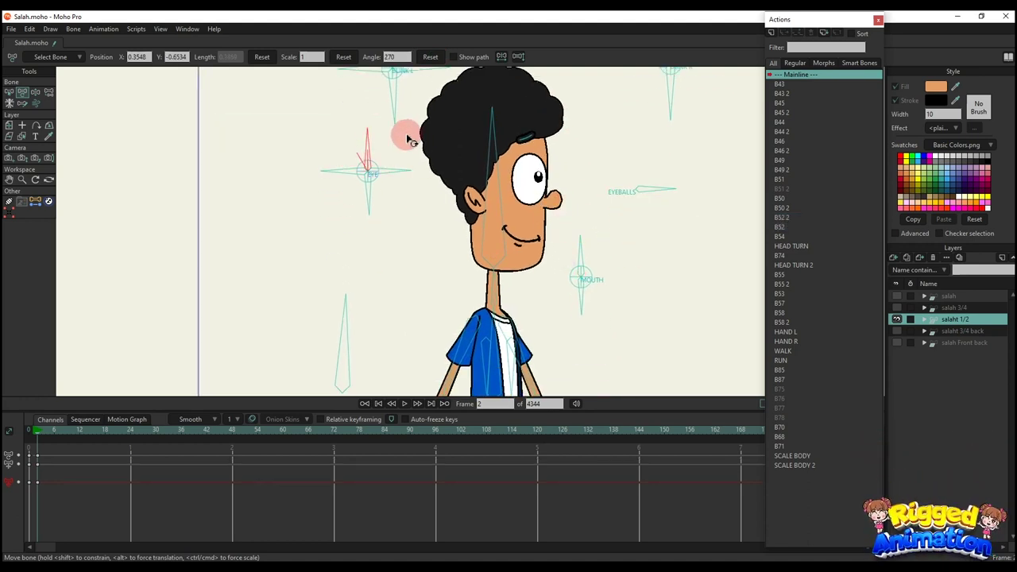
{"action": "left_click", "coordinate": [355, 165]}
{"action": "mouse_move", "coordinate": [349, 151]}
{"action": "left_mouse_down"}
{"action": "mouse_move", "coordinate": [344, 215]}
{"action": "mouse_move", "coordinate": [336, 143]}
{"action": "left_mouse_up"}
{"action": "key", "text": "space"}
{"action": "key", "text": "space"}
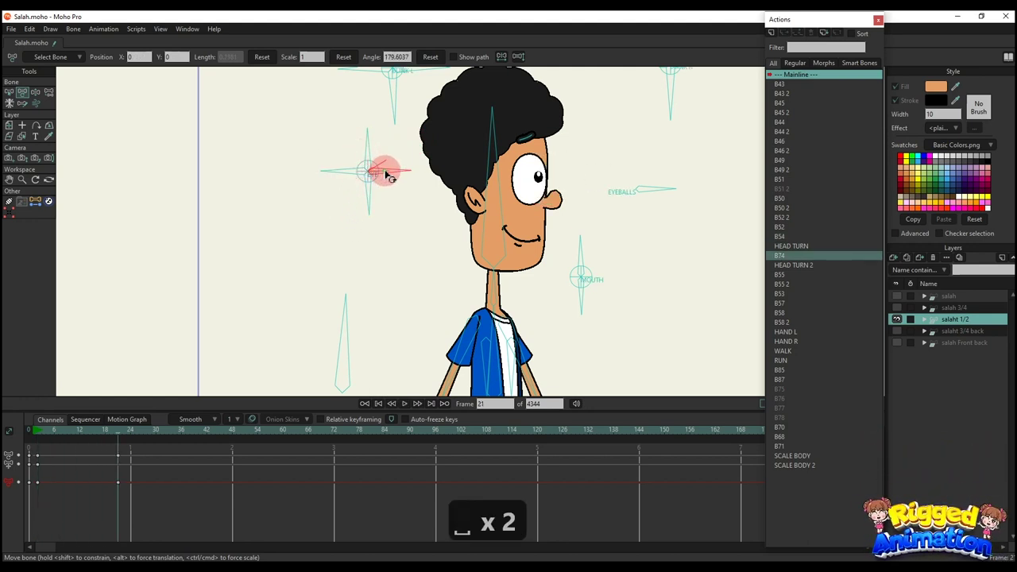
{"action": "mouse_move", "coordinate": [388, 177]}
{"action": "left_mouse_down"}
{"action": "mouse_move", "coordinate": [386, 148]}
{"action": "mouse_move", "coordinate": [399, 168]}
{"action": "left_mouse_up"}
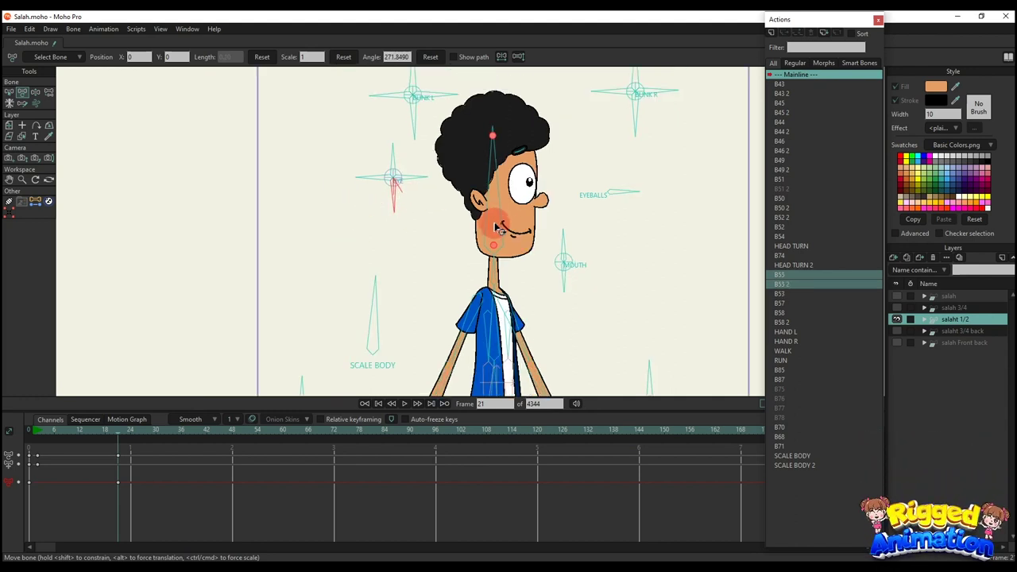
- Rotate the MOUTH control's bones to try different mouth shapes on the side-view character
{"action": "mouse_move", "coordinate": [494, 224]}
{"action": "left_mouse_down"}
{"action": "mouse_move", "coordinate": [502, 213]}
{"action": "mouse_move", "coordinate": [493, 212]}
{"action": "left_mouse_up"}
{"action": "left_click_drag", "start_coordinate": [495, 270], "coordinate": [585, 205]}
{"action": "scroll", "coordinate": [494, 266], "scroll_direction": "down", "scroll_amount": 2}
{"action": "scroll", "coordinate": [517, 182], "scroll_direction": "up", "scroll_amount": 4}
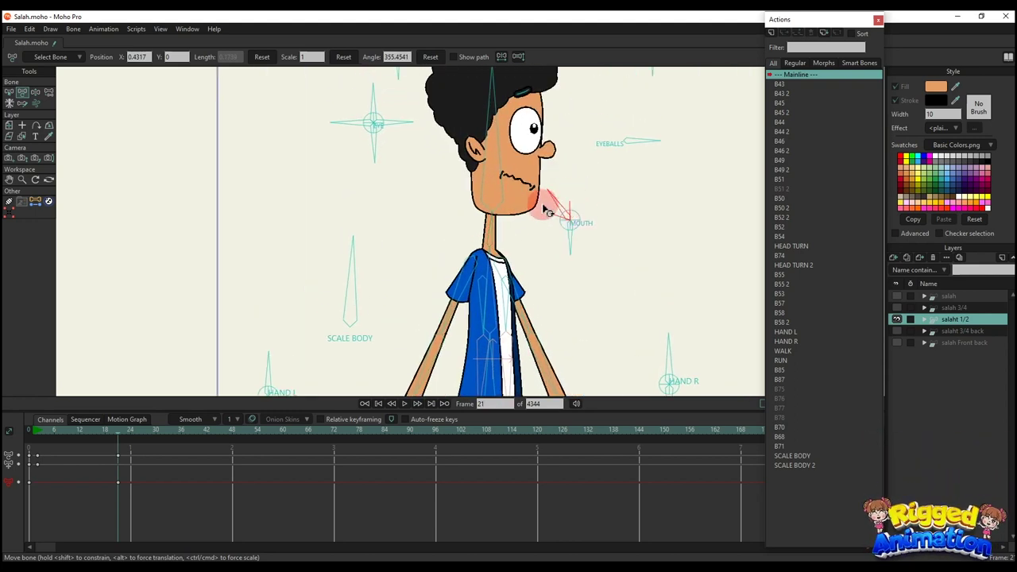
{"action": "left_click", "coordinate": [572, 236]}
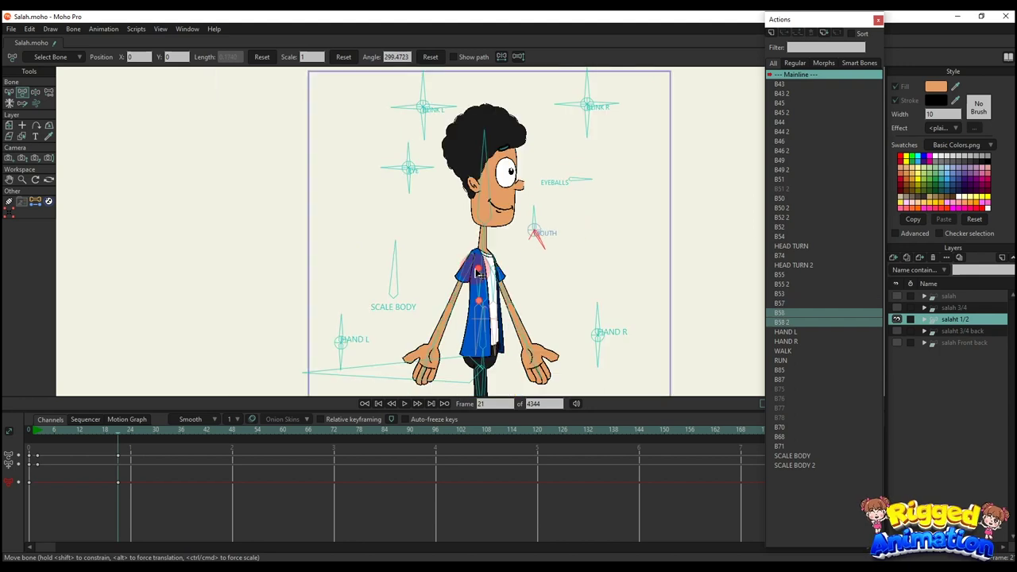
- Rotate the side view's SCALE BODY control and hip bone to test them at frame 11, deleting the test keyframes
{"action": "left_click_drag", "start_coordinate": [429, 234], "coordinate": [391, 231]}
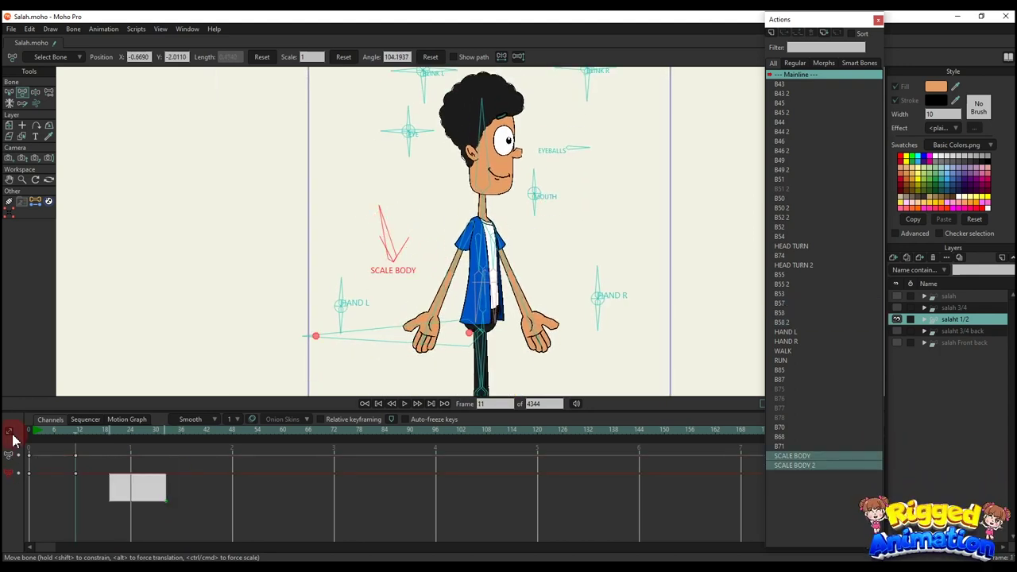
{"action": "key", "text": "BackSpace"}
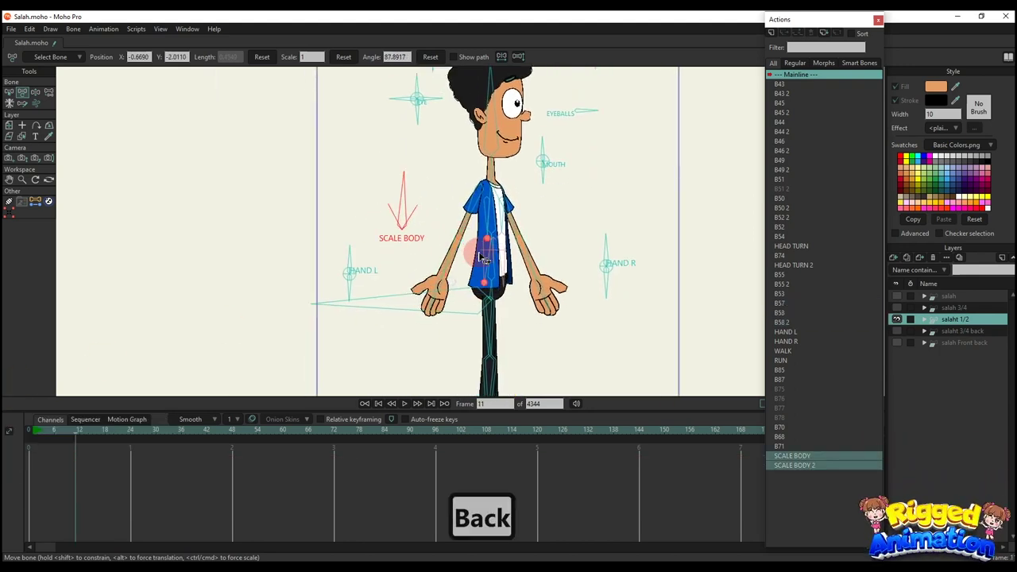
{"action": "left_click_drag", "start_coordinate": [487, 294], "coordinate": [459, 288]}
{"action": "key", "text": "BackSpace"}
- Rotate the side-view character's torso bones to test bending the body, and delete the resulting keyframes
{"action": "scroll", "coordinate": [475, 274], "scroll_direction": "down", "scroll_amount": 4}
{"action": "scroll", "coordinate": [485, 293], "scroll_direction": "up", "scroll_amount": 3}
{"action": "mouse_move", "coordinate": [491, 208]}
{"action": "left_mouse_down"}
{"action": "mouse_move", "coordinate": [502, 206]}
{"action": "mouse_move", "coordinate": [477, 209]}
{"action": "left_mouse_up"}
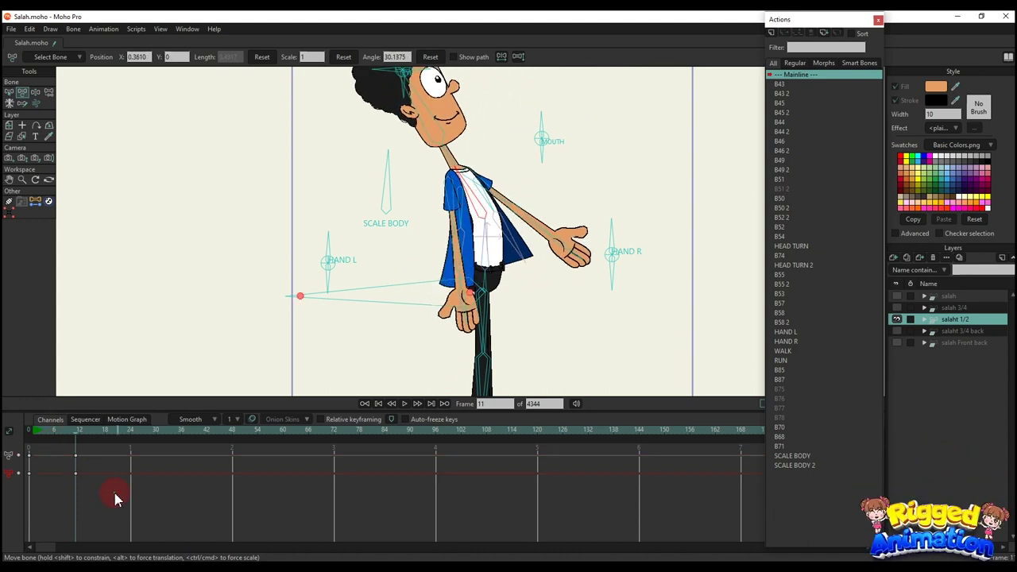
{"action": "left_click_drag", "start_coordinate": [115, 498], "coordinate": [20, 421]}
{"action": "key", "text": "BackSpace"}
- Rotate the side bones of the HAND R and HAND L controls to change both hand poses in the side view
{"action": "left_click_drag", "start_coordinate": [614, 240], "coordinate": [644, 266]}
{"action": "left_click", "coordinate": [365, 274]}
{"action": "left_click_drag", "start_coordinate": [325, 250], "coordinate": [285, 305]}
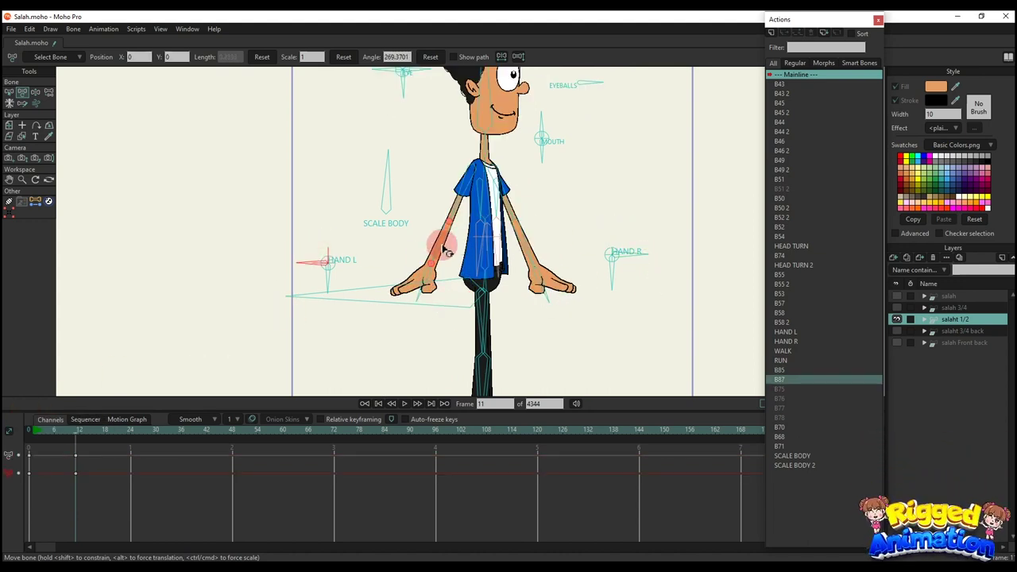
{"action": "scroll", "coordinate": [443, 240], "scroll_direction": "up", "scroll_amount": 2}
- Rotate the side view's forearms and the lower bones of HAND L and HAND R to test the arm bending directions
{"action": "left_click_drag", "start_coordinate": [443, 239], "coordinate": [530, 238]}
{"action": "left_click_drag", "start_coordinate": [469, 231], "coordinate": [450, 236]}
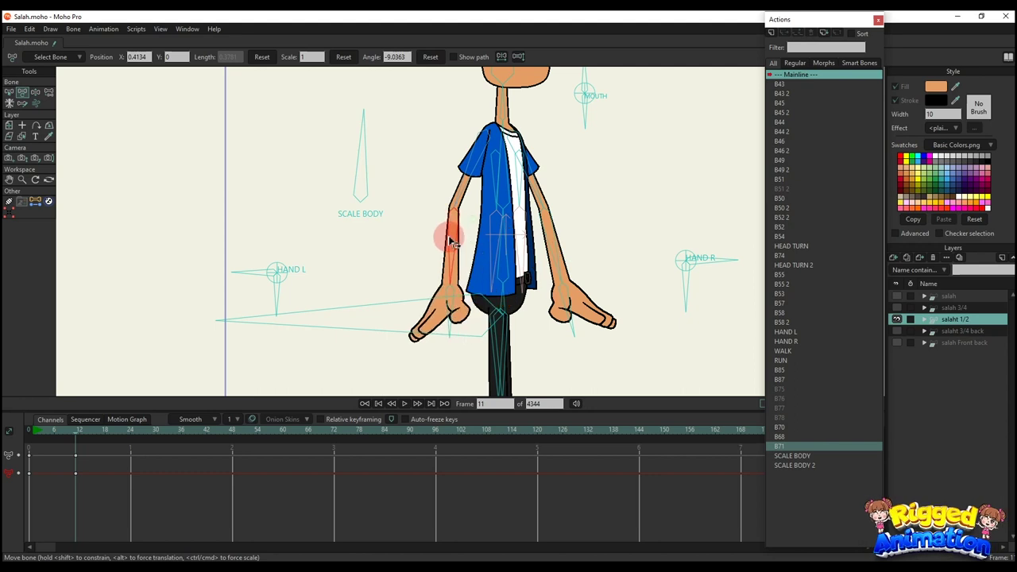
{"action": "left_click", "coordinate": [284, 292]}
{"action": "left_click_drag", "start_coordinate": [362, 264], "coordinate": [296, 294]}
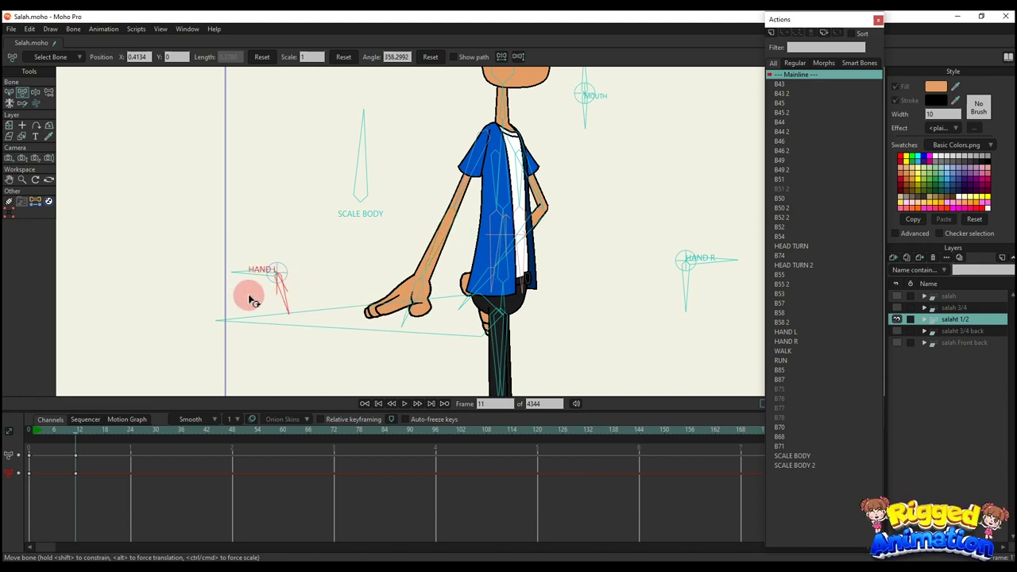
{"action": "left_click_drag", "start_coordinate": [529, 227], "coordinate": [567, 227]}
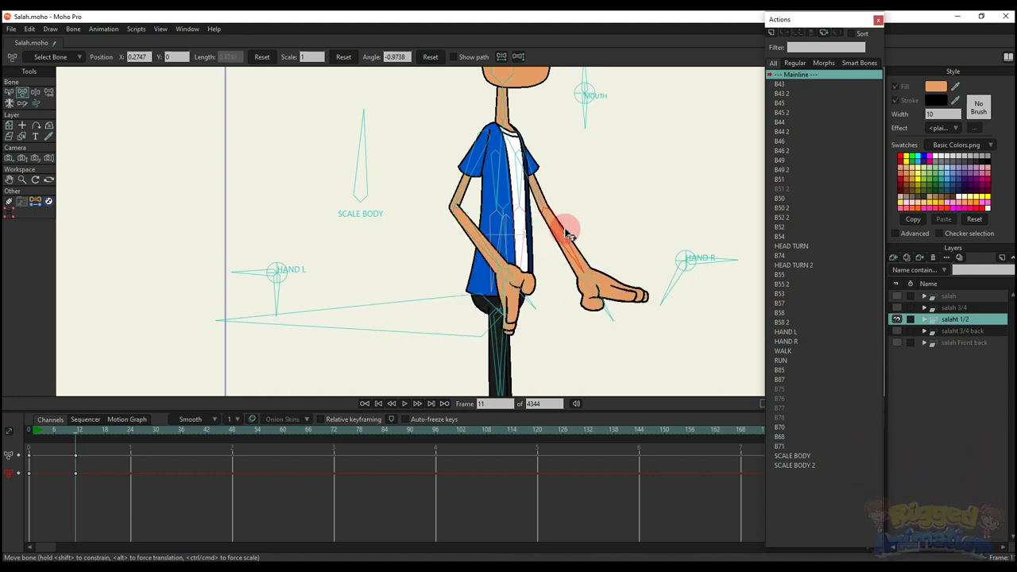
{"action": "left_click_drag", "start_coordinate": [472, 236], "coordinate": [458, 264]}
{"action": "left_click", "coordinate": [655, 288]}
{"action": "mouse_move", "coordinate": [580, 253]}
{"action": "left_mouse_down"}
{"action": "mouse_move", "coordinate": [546, 284]}
{"action": "mouse_move", "coordinate": [541, 231]}
{"action": "left_mouse_up"}
{"action": "scroll", "coordinate": [551, 296], "scroll_direction": "down", "scroll_amount": 4}
{"action": "scroll", "coordinate": [542, 232], "scroll_direction": "down", "scroll_amount": 1}
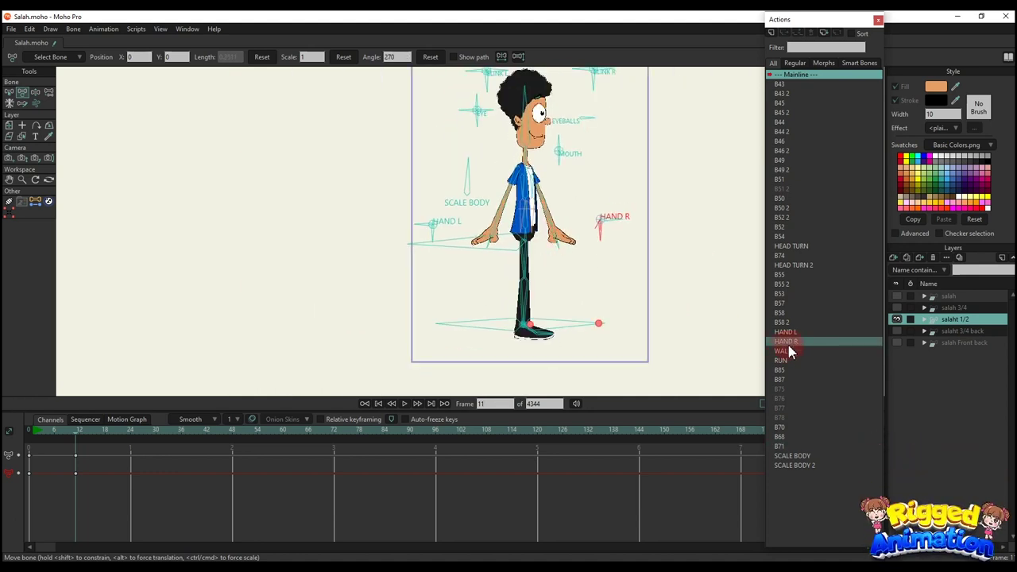
- Insert the WALK action into the side view's timeline at frame 11 and play it with the bones hidden
{"action": "left_click", "coordinate": [787, 350]}
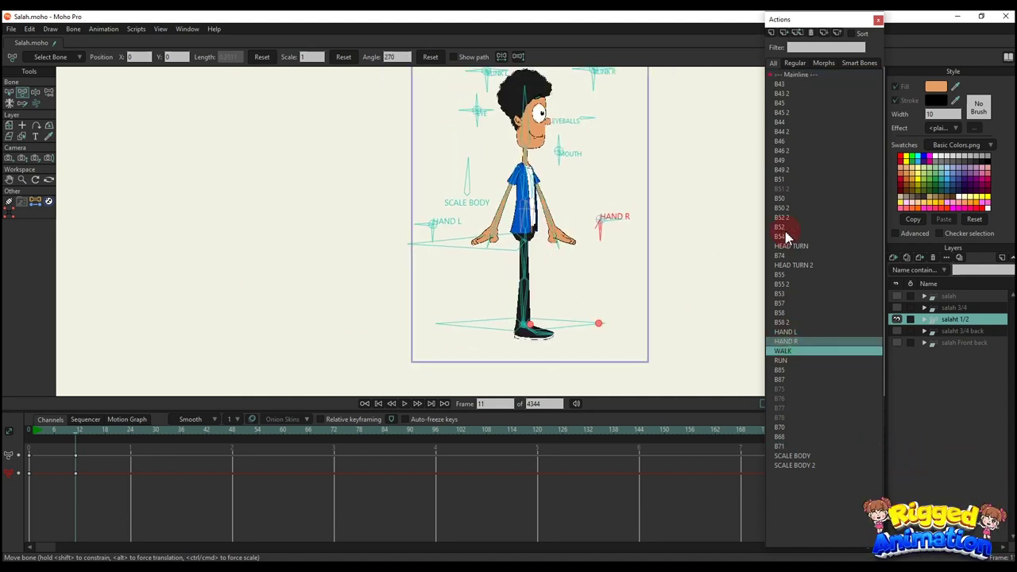
{"action": "left_click", "coordinate": [784, 35]}
{"action": "scroll", "coordinate": [568, 229], "scroll_direction": "down", "scroll_amount": 2}
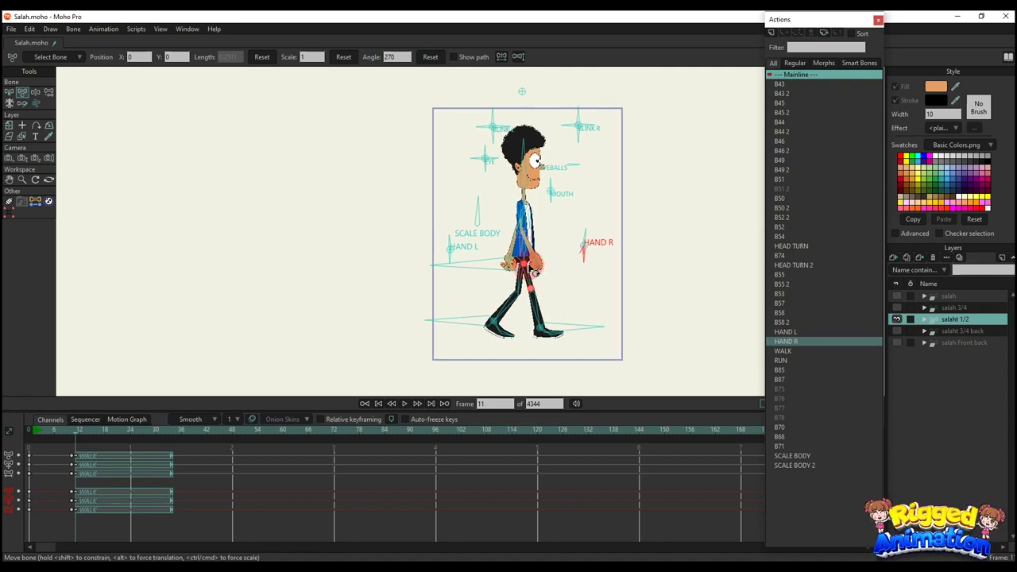
{"action": "key", "text": "ctrl+shift+c"}
{"action": "key", "text": "space"}
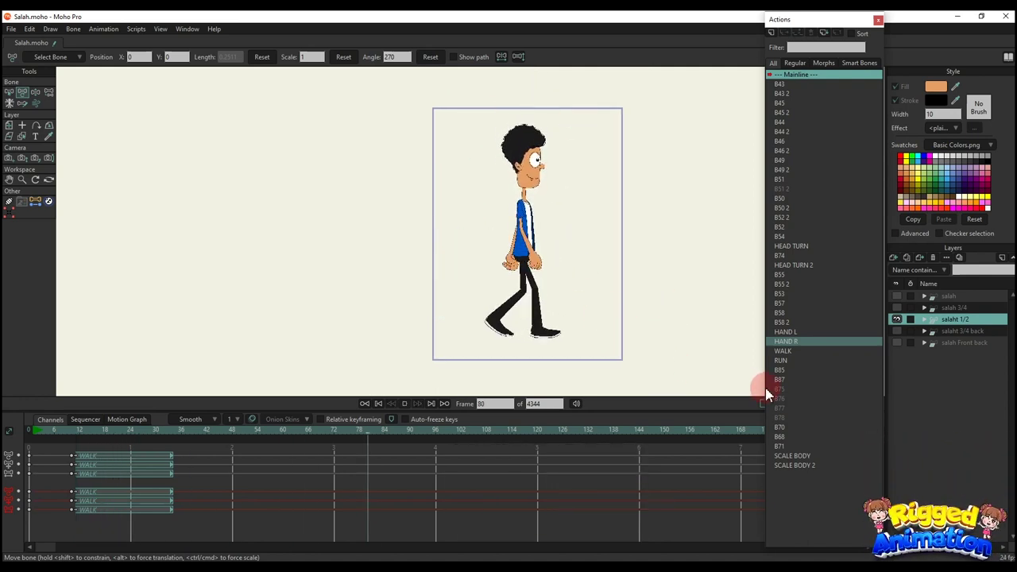
- Insert the RUN action into the side view's timeline at frame 95
{"action": "left_click", "coordinate": [786, 360]}
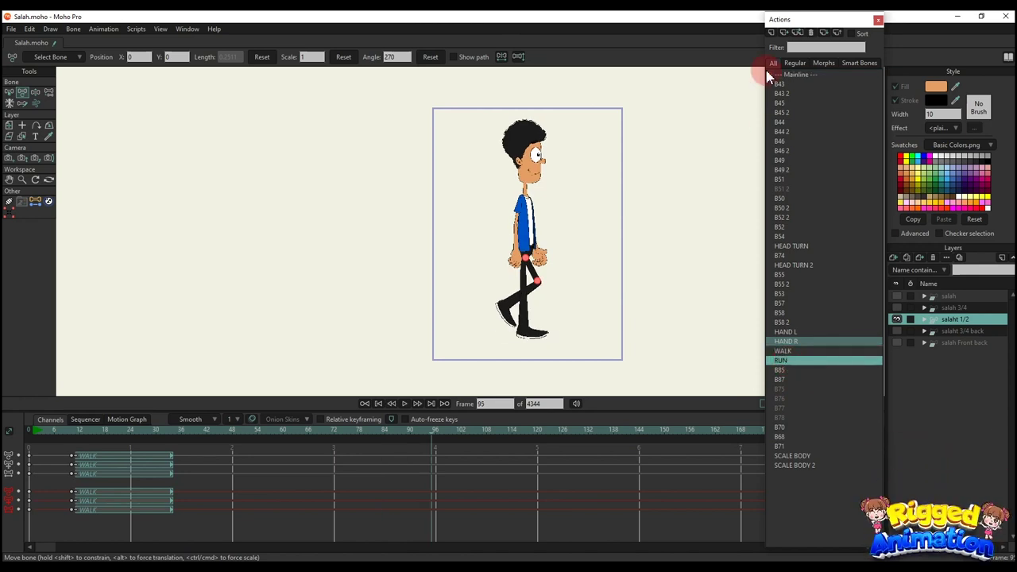
{"action": "left_click", "coordinate": [789, 39]}
{"action": "left_click", "coordinate": [569, 318]}
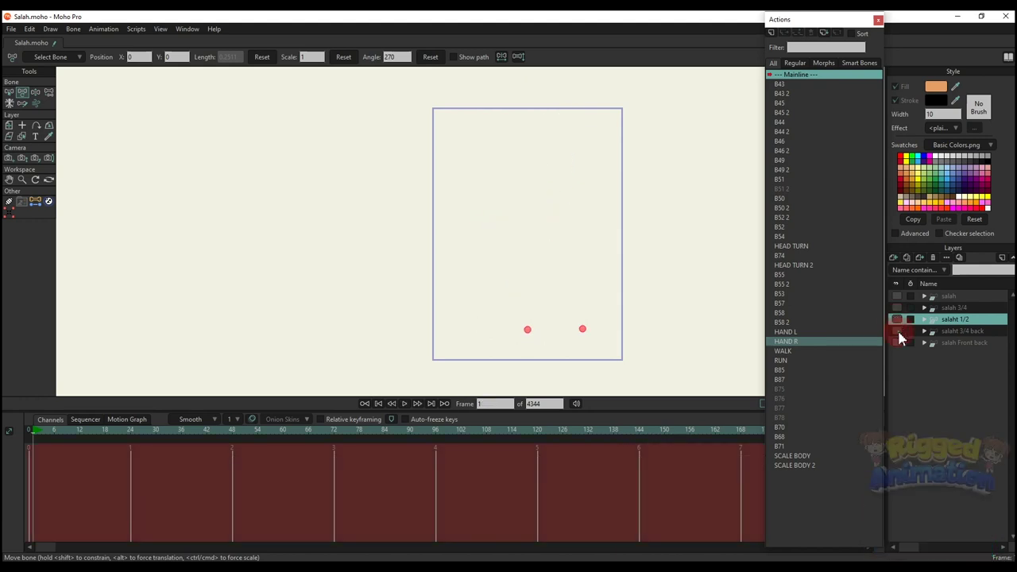
- Switch to the salaht 3/4 back layer with its bones shown and rotate its SCALE BODY and HEAD TURN controls at frame 6
{"action": "left_click", "coordinate": [957, 330]}
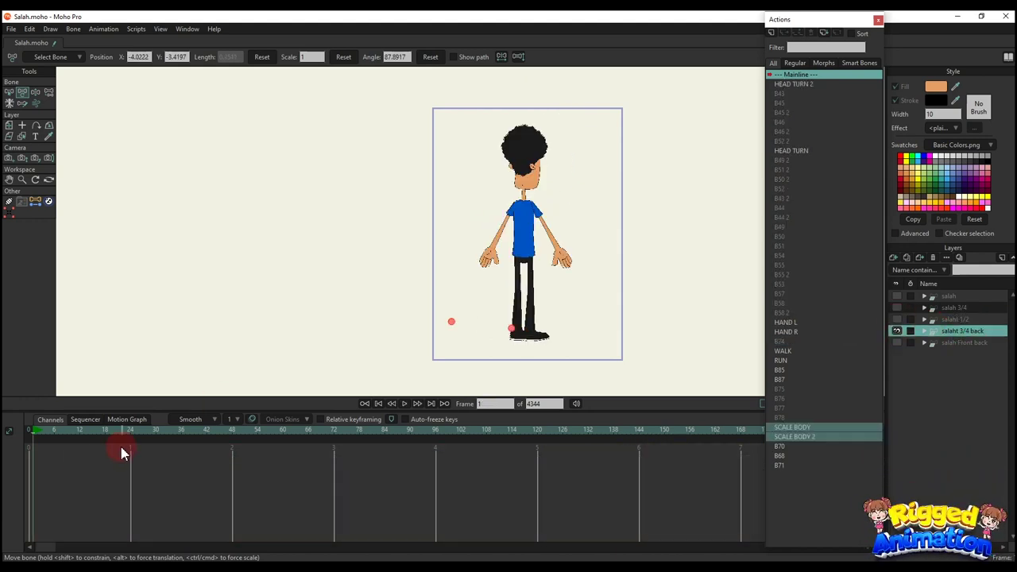
{"action": "key", "text": "ctrl+shift+c"}
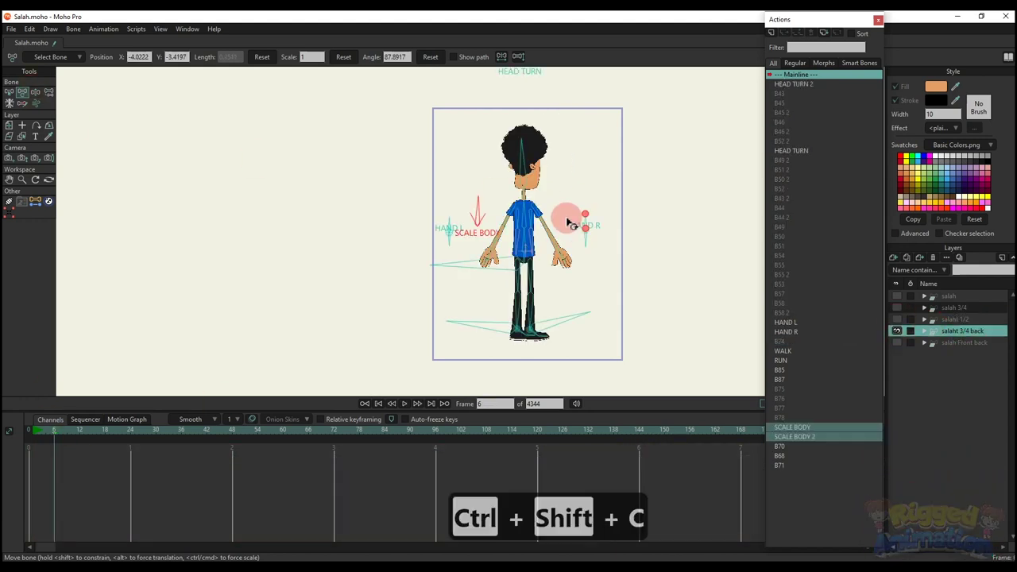
{"action": "left_click_drag", "start_coordinate": [494, 237], "coordinate": [486, 200]}
{"action": "left_click_drag", "start_coordinate": [510, 95], "coordinate": [469, 178]}
- Rotate the 3/4 back view's head and neck bones to test tilting the head, and delete the test keyframes
{"action": "scroll", "coordinate": [515, 232], "scroll_direction": "up", "scroll_amount": 4}
{"action": "mouse_move", "coordinate": [531, 213]}
{"action": "left_mouse_down"}
{"action": "mouse_move", "coordinate": [502, 206]}
{"action": "mouse_move", "coordinate": [527, 203]}
{"action": "left_mouse_up"}
{"action": "scroll", "coordinate": [545, 244], "scroll_direction": "up", "scroll_amount": 2}
{"action": "left_click_drag", "start_coordinate": [527, 265], "coordinate": [533, 256]}
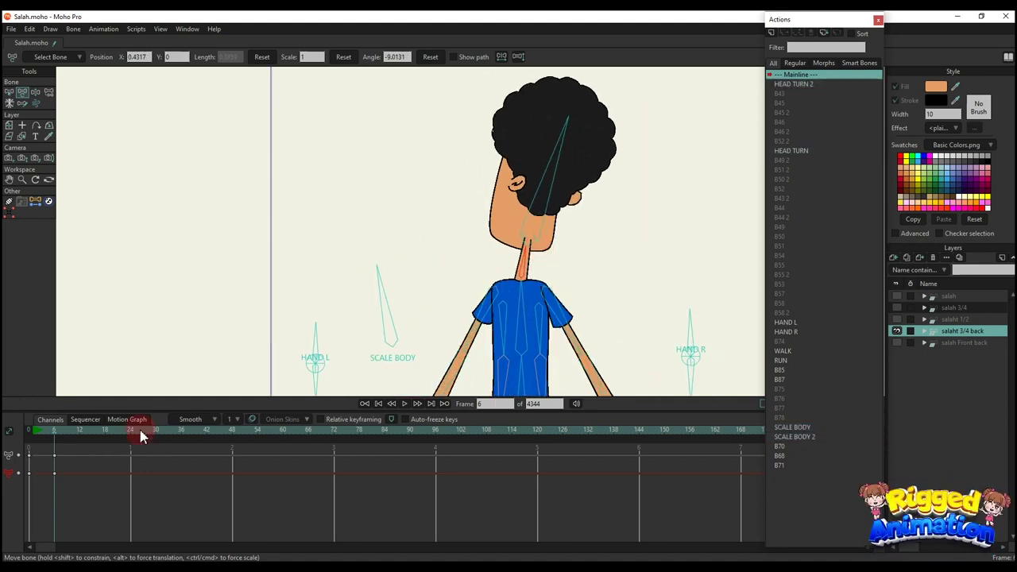
{"action": "key", "text": "BackSpace"}
- Bend the 3/4 back character's body with its torso and hip bones at frame 5, and delete the test keyframes
{"action": "left_click", "coordinate": [49, 431]}
{"action": "scroll", "coordinate": [445, 302], "scroll_direction": "down", "scroll_amount": 2}
{"action": "left_click_drag", "start_coordinate": [455, 320], "coordinate": [173, 470]}
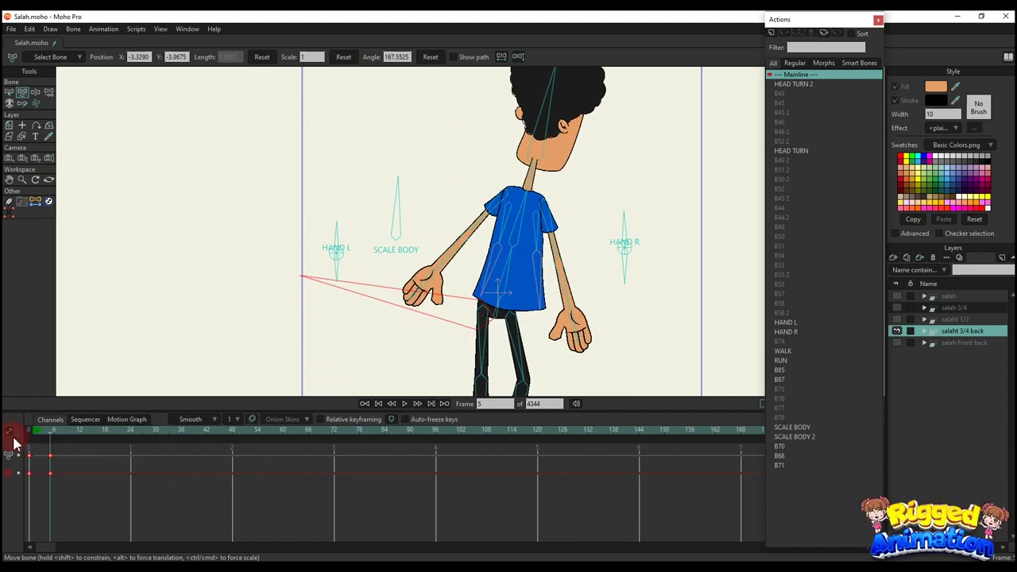
{"action": "key", "text": "BackSpace"}
- Rotate the side bones of HAND L and HAND R to change the hand poses in the 3/4 back view
{"action": "left_click", "coordinate": [379, 229]}
{"action": "left_click_drag", "start_coordinate": [363, 217], "coordinate": [337, 240]}
{"action": "left_click_drag", "start_coordinate": [635, 206], "coordinate": [680, 264]}
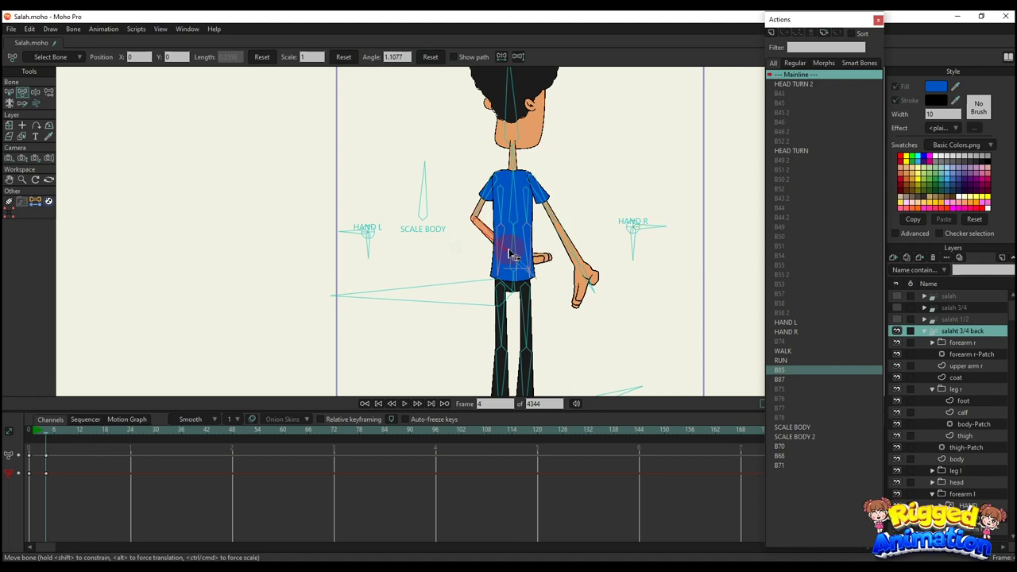
- Test both forearms with the HAND L and HAND R controls in the 3/4 back view, and delete the test keyframes
{"action": "left_click_drag", "start_coordinate": [459, 273], "coordinate": [368, 250]}
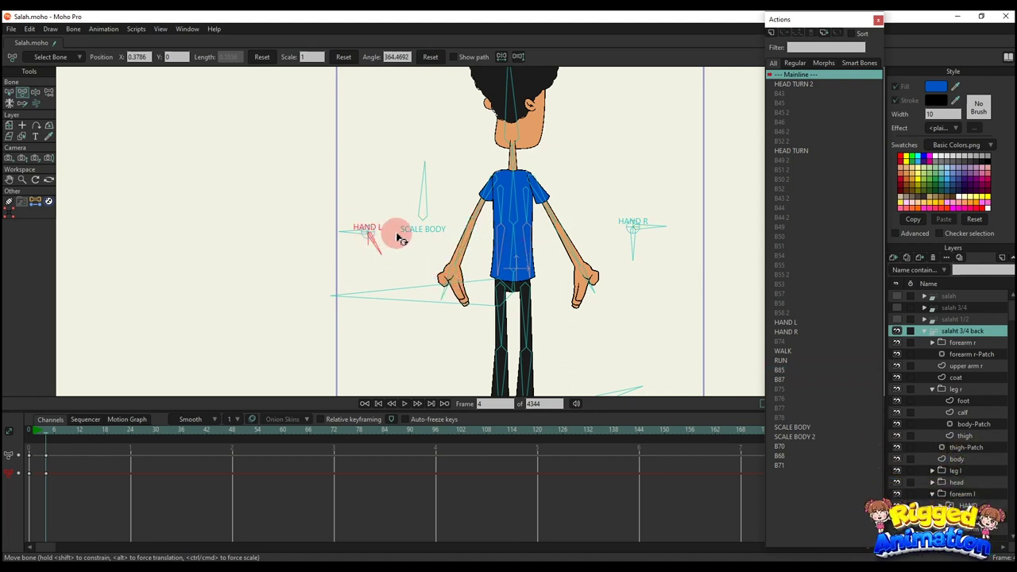
{"action": "left_click_drag", "start_coordinate": [469, 250], "coordinate": [443, 275]}
{"action": "left_click_drag", "start_coordinate": [382, 251], "coordinate": [343, 254]}
{"action": "mouse_move", "coordinate": [572, 253]}
{"action": "left_mouse_down"}
{"action": "mouse_move", "coordinate": [460, 274]}
{"action": "mouse_move", "coordinate": [567, 267]}
{"action": "left_mouse_up"}
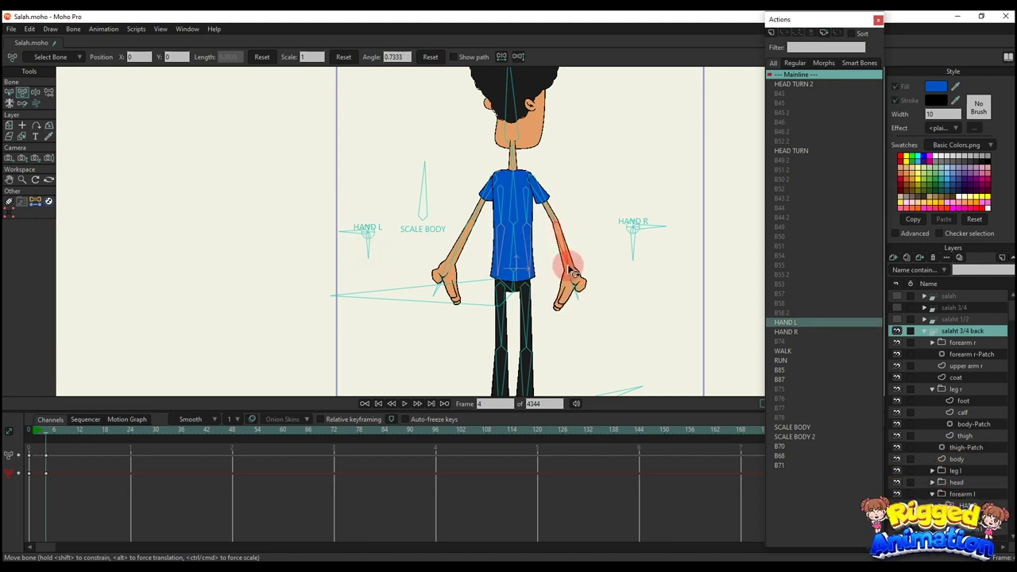
{"action": "left_click", "coordinate": [633, 246]}
{"action": "left_click_drag", "start_coordinate": [612, 243], "coordinate": [568, 267]}
{"action": "scroll", "coordinate": [547, 261], "scroll_direction": "down", "scroll_amount": 2}
{"action": "left_click_drag", "start_coordinate": [112, 494], "coordinate": [14, 424]}
{"action": "key", "text": "BackSpace"}
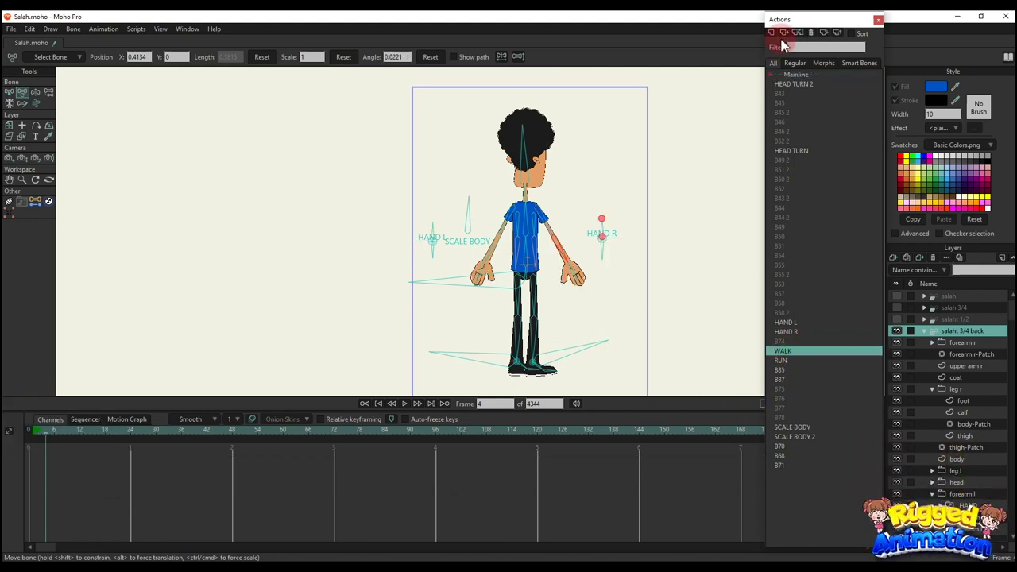
- Insert the WALK action into the 3/4 back view at frame 4 and play it with the bones hidden
{"action": "left_click", "coordinate": [782, 35]}
{"action": "key", "text": "ctrl+shift+c"}
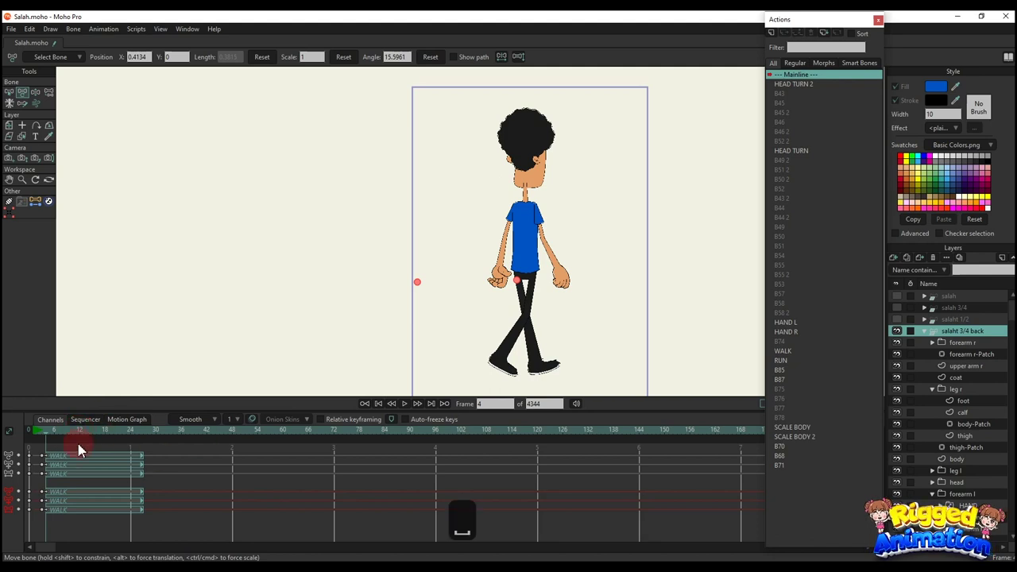
{"action": "key", "text": "space"}
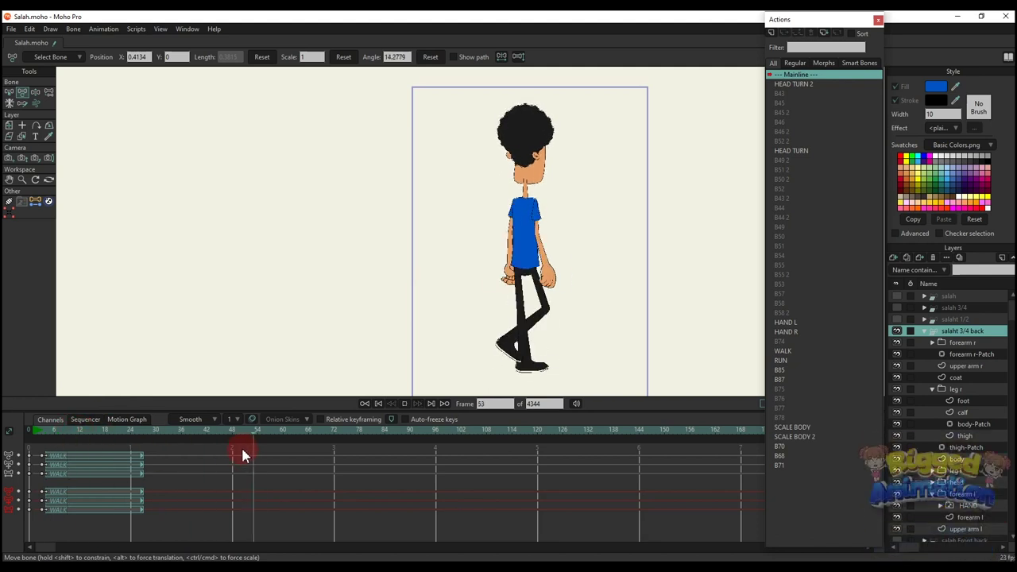
{"action": "key", "text": "space"}
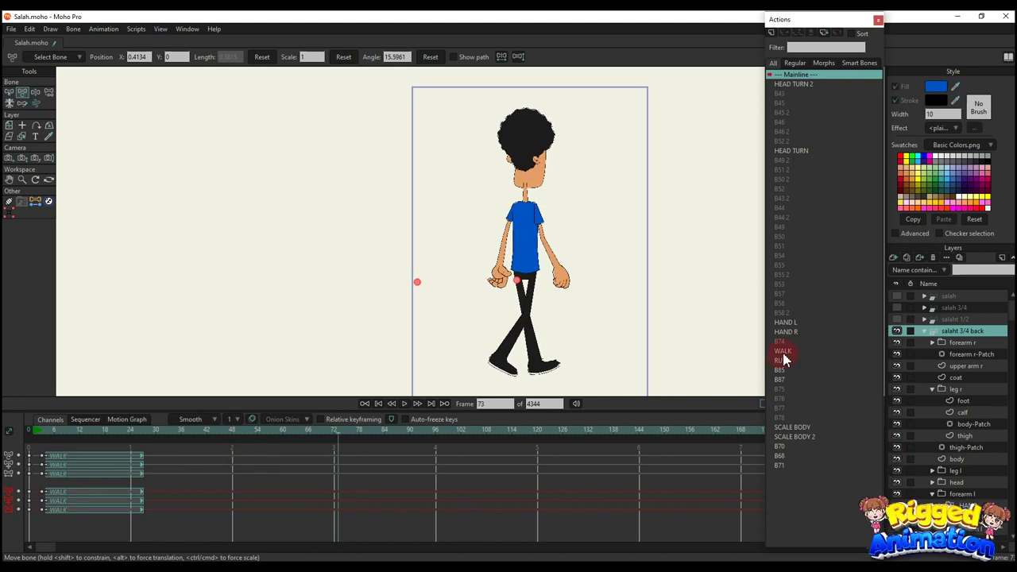
- Insert the RUN action into the 3/4 back view at frame 73 and play it
{"action": "left_click", "coordinate": [782, 359]}
{"action": "left_click", "coordinate": [783, 32]}
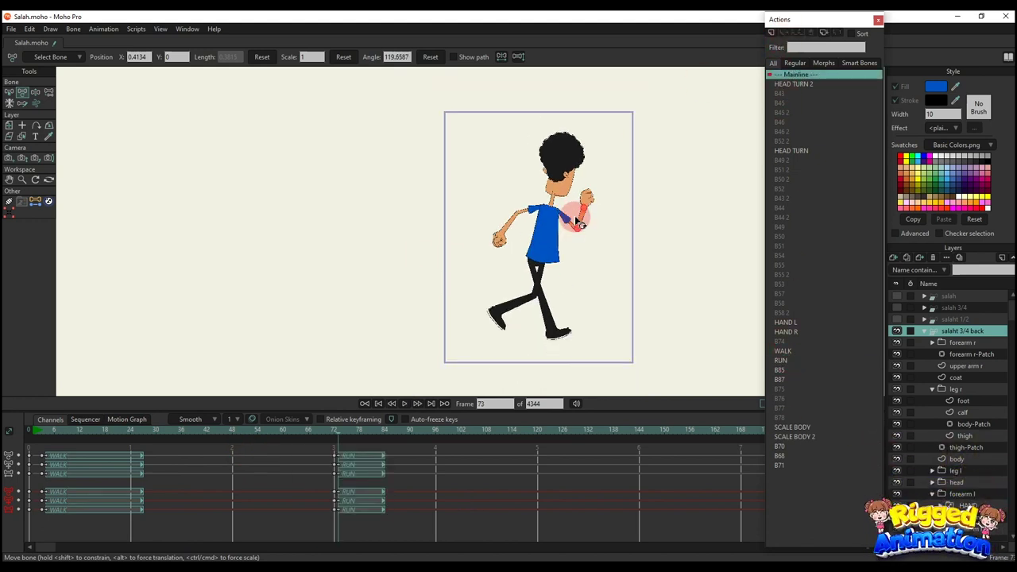
{"action": "key", "text": "space"}
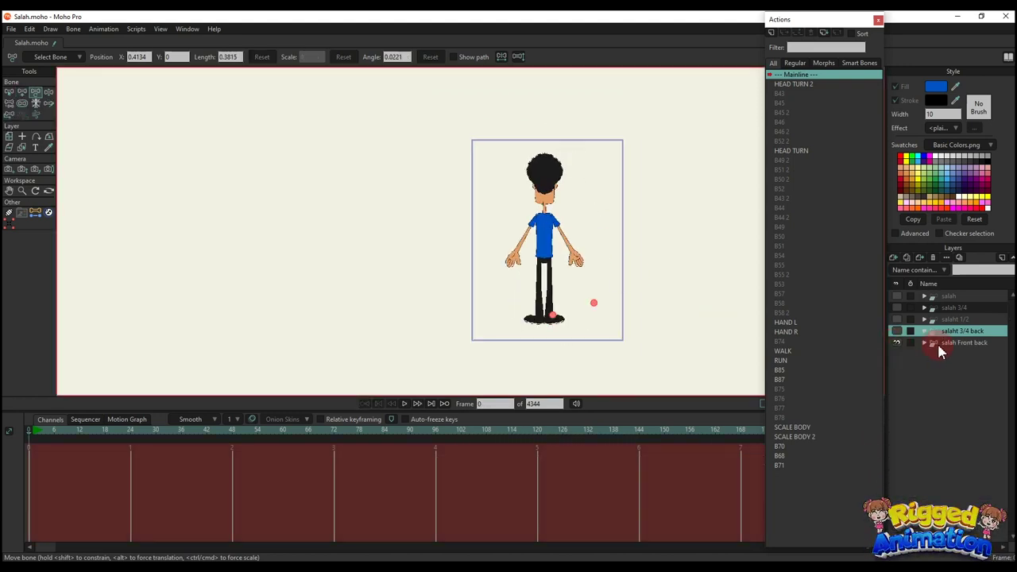
- Switch to the salah Front back layer and show its bones at frame 4
{"action": "left_click", "coordinate": [945, 343]}
{"action": "left_click", "coordinate": [656, 334]}
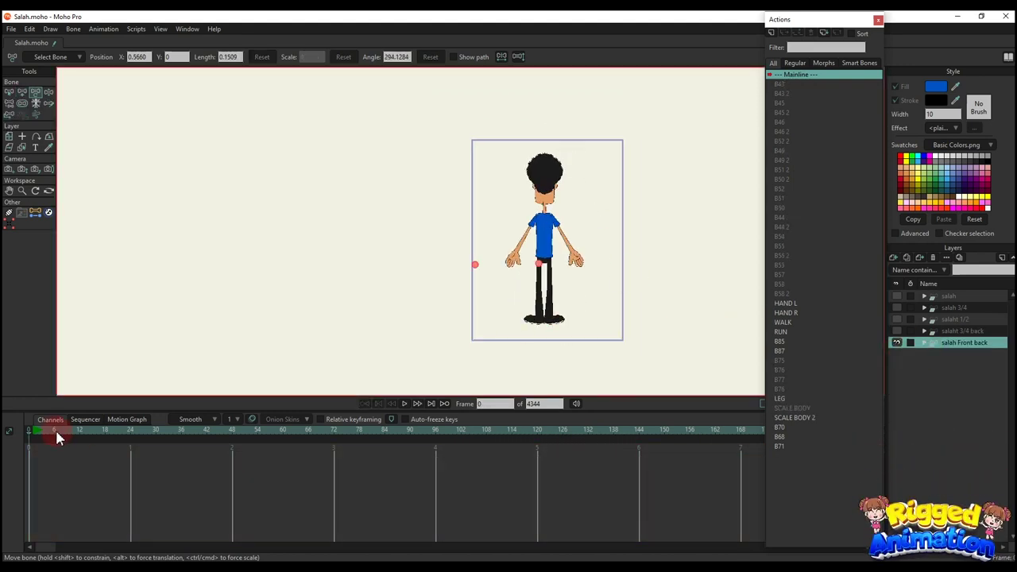
{"action": "left_click_drag", "start_coordinate": [56, 435], "coordinate": [46, 436]}
{"action": "key", "text": "ctrl+shift+c"}
{"action": "scroll", "coordinate": [423, 280], "scroll_direction": "up", "scroll_amount": 5}
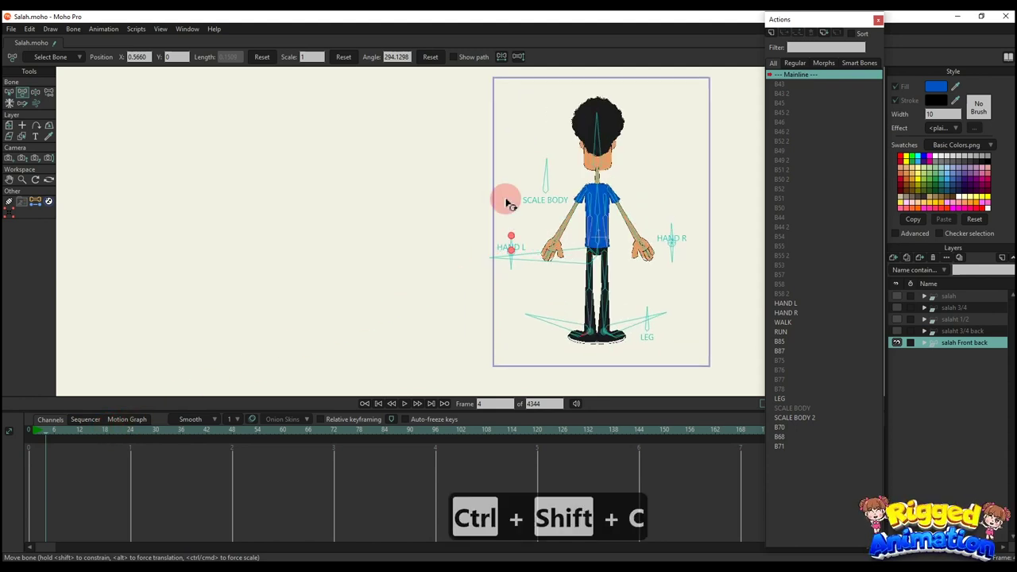
- Rotate the front back view's SCALE BODY control to test the body scaling, and delete the test keyframes
{"action": "key", "text": "BackSpace"}
{"action": "left_click_drag", "start_coordinate": [489, 171], "coordinate": [469, 180]}
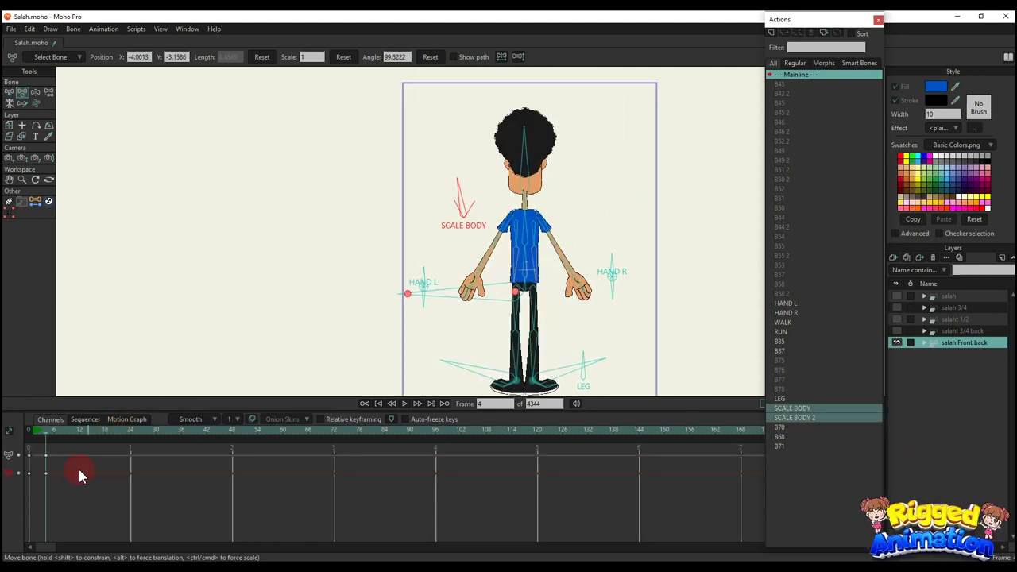
{"action": "left_click_drag", "start_coordinate": [78, 469], "coordinate": [27, 443]}
{"action": "key", "text": "BackSpace"}
- Rotate the front back character's torso bones to test bending the body, and delete the test keyframes
{"action": "scroll", "coordinate": [589, 238], "scroll_direction": "up", "scroll_amount": 2}
{"action": "left_click_drag", "start_coordinate": [500, 237], "coordinate": [525, 210]}
{"action": "scroll", "coordinate": [467, 286], "scroll_direction": "up", "scroll_amount": 2}
{"action": "key", "text": "BackSpace"}
- Rotate the HAND L and HAND R controls and both forearms to test the hand and arm poses in the front back view
{"action": "left_click_drag", "start_coordinate": [375, 242], "coordinate": [355, 263]}
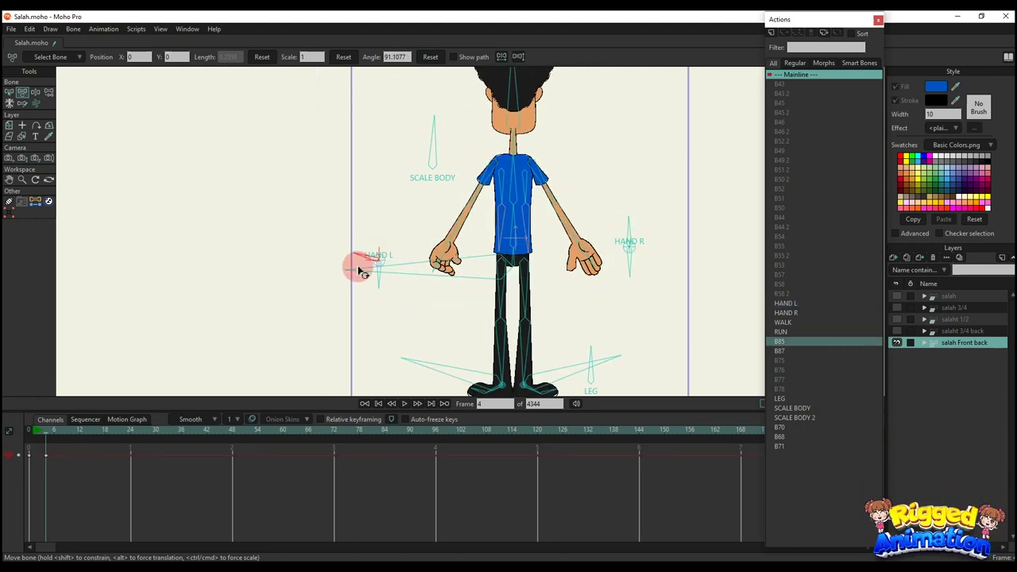
{"action": "left_click_drag", "start_coordinate": [620, 226], "coordinate": [660, 273]}
{"action": "scroll", "coordinate": [438, 259], "scroll_direction": "up", "scroll_amount": 2}
{"action": "left_click_drag", "start_coordinate": [462, 213], "coordinate": [349, 295]}
{"action": "left_click_drag", "start_coordinate": [476, 220], "coordinate": [321, 299]}
{"action": "left_click_drag", "start_coordinate": [639, 216], "coordinate": [622, 247]}
{"action": "left_click", "coordinate": [724, 269]}
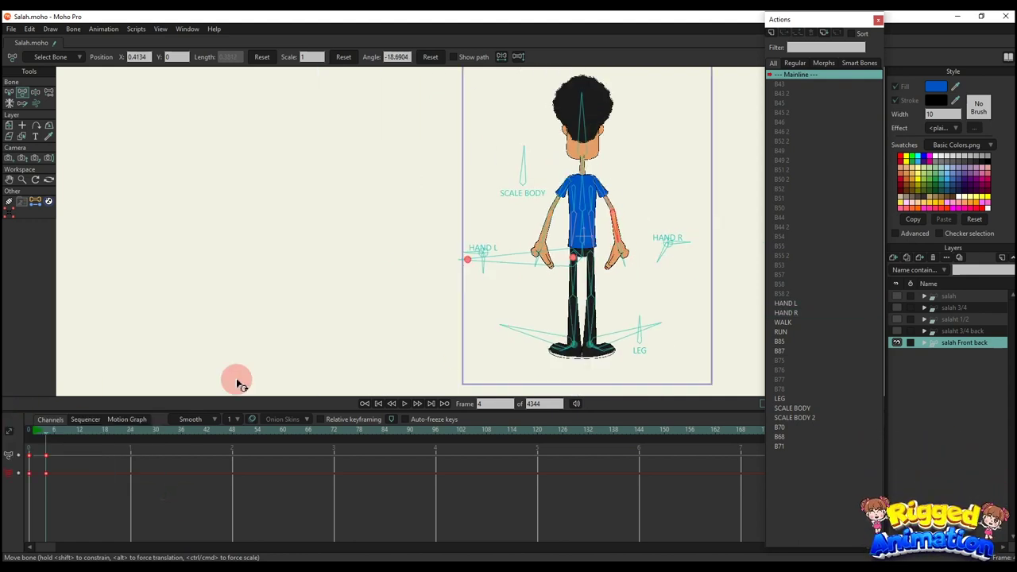
- Lower the front back character's hips with Manipulate Bones to test a squat, and delete the test keyframes
{"action": "key", "text": "z"}
{"action": "left_click_drag", "start_coordinate": [555, 261], "coordinate": [558, 313]}
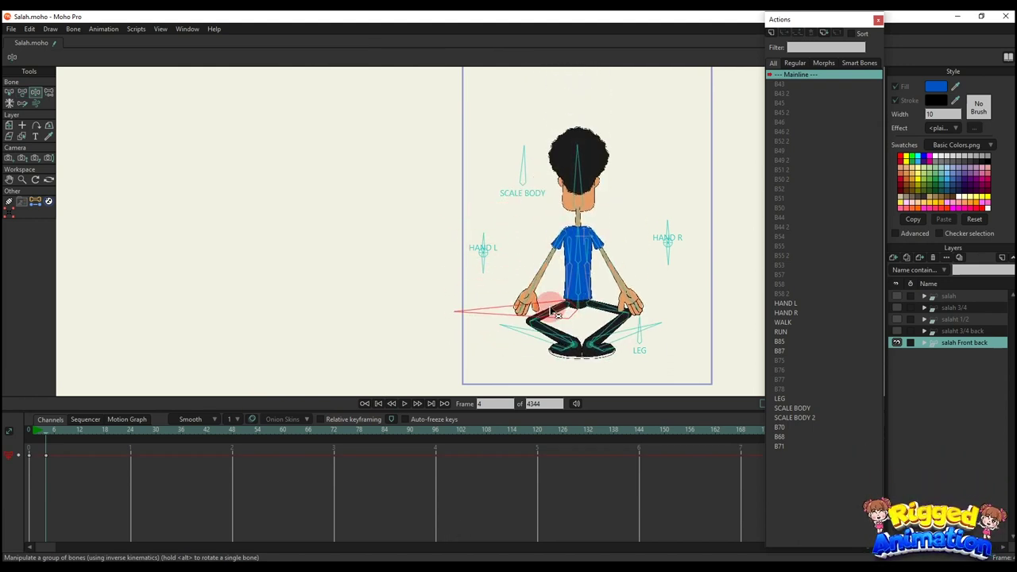
{"action": "key", "text": "BackSpace"}
- Move the front back character's foot bones together, rotate the LEG control to 160 degrees to test the leg pose, and delete the test keyframes
{"action": "scroll", "coordinate": [521, 295], "scroll_direction": "up", "scroll_amount": 5}
{"action": "key", "text": "t"}
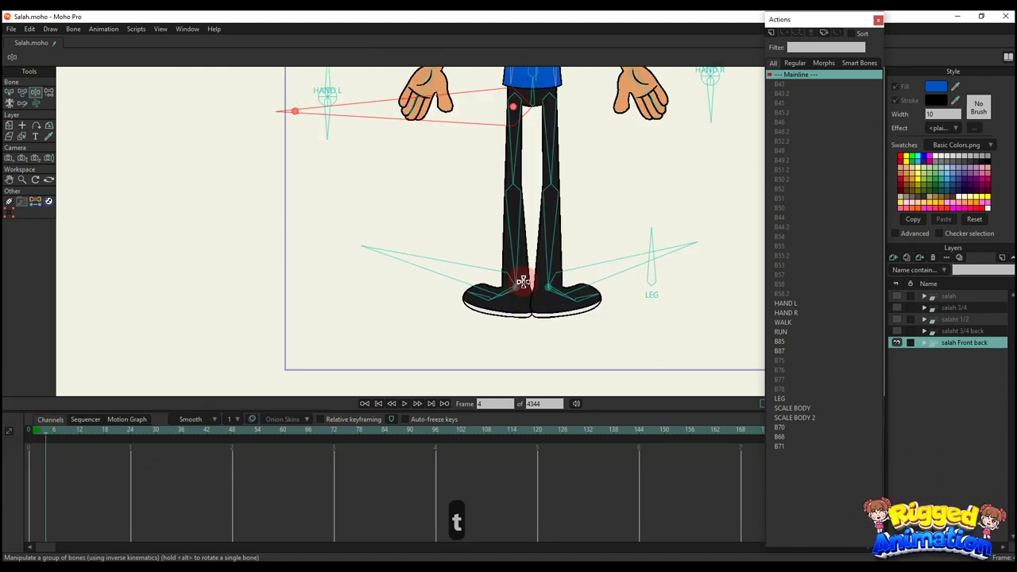
{"action": "left_click_drag", "start_coordinate": [514, 290], "coordinate": [533, 288]}
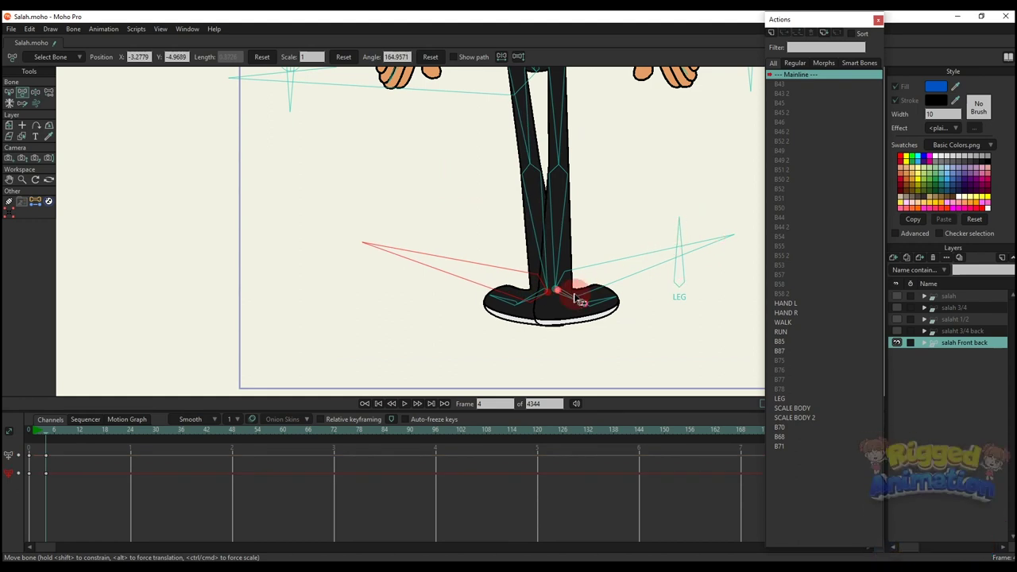
{"action": "left_click", "coordinate": [681, 240]}
{"action": "left_click_drag", "start_coordinate": [671, 244], "coordinate": [648, 282]}
{"action": "scroll", "coordinate": [642, 289], "scroll_direction": "up", "scroll_amount": 1}
{"action": "left_click", "coordinate": [162, 490]}
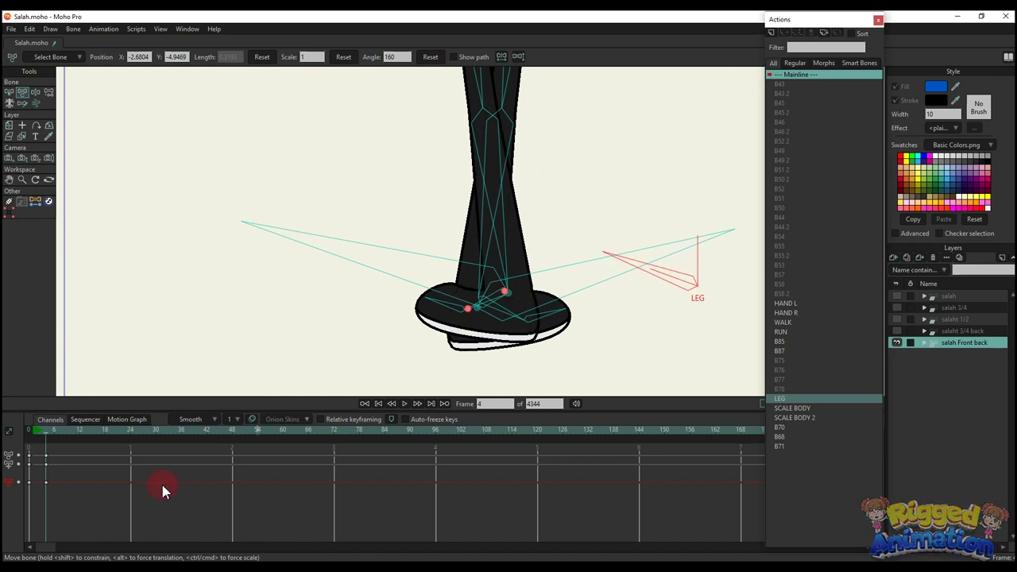
{"action": "left_click_drag", "start_coordinate": [162, 490], "coordinate": [45, 404]}
{"action": "key", "text": "BackSpace"}
- Insert the WALK action at frame 4 of the front back view and play the walk cycle with the bones hidden
{"action": "scroll", "coordinate": [545, 262], "scroll_direction": "down", "scroll_amount": 2}
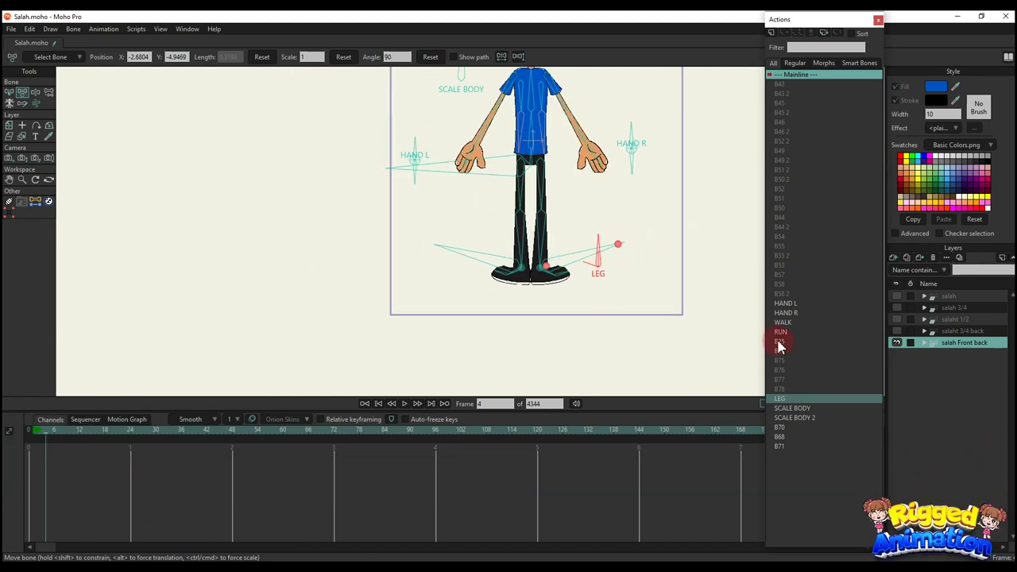
{"action": "scroll", "coordinate": [556, 149], "scroll_direction": "down", "scroll_amount": 2}
{"action": "left_click_drag", "start_coordinate": [584, 170], "coordinate": [590, 275]}
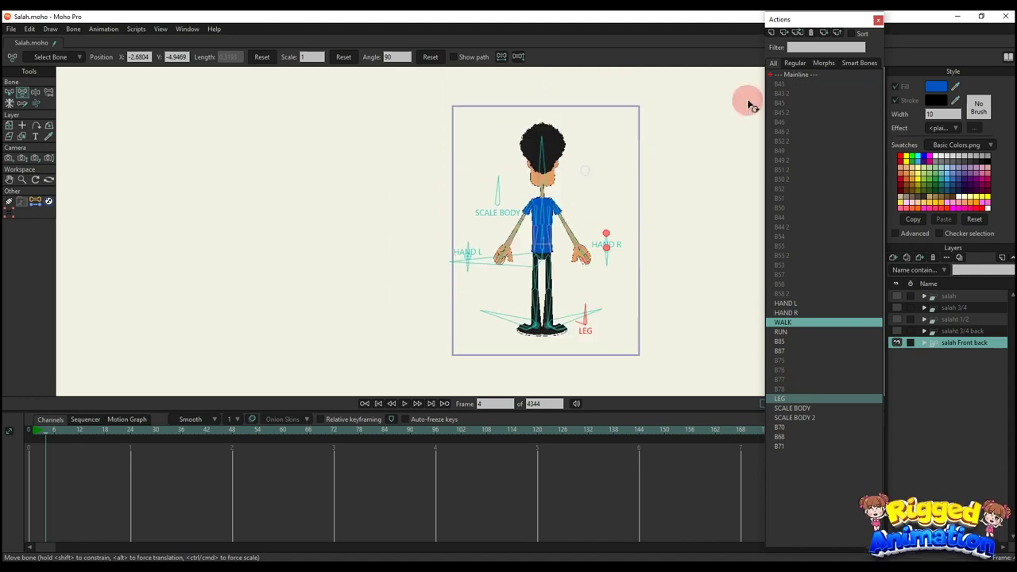
{"action": "key", "text": "space"}
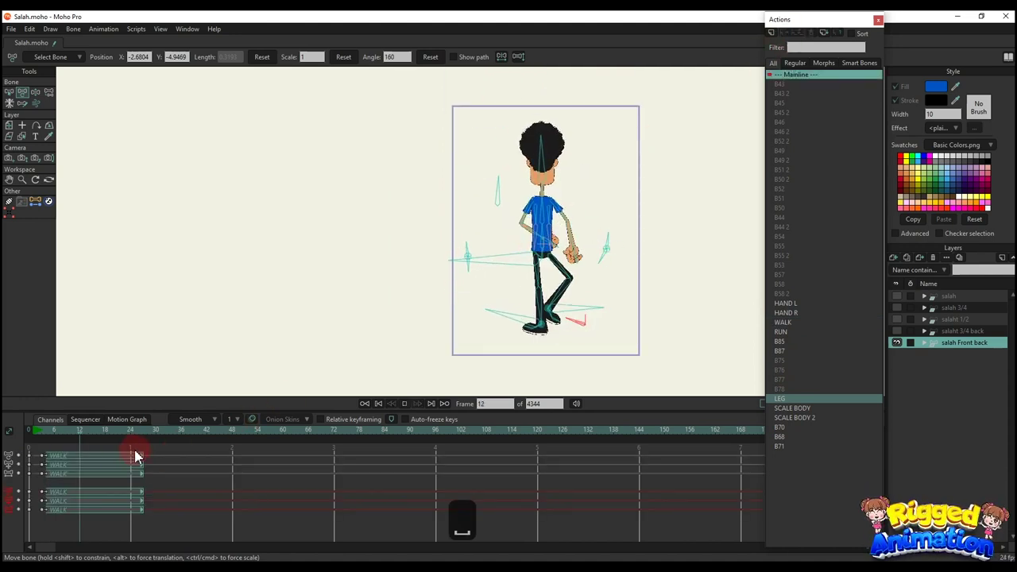
{"action": "key", "text": "space"}
{"action": "key", "text": "ctrl+shift+c"}
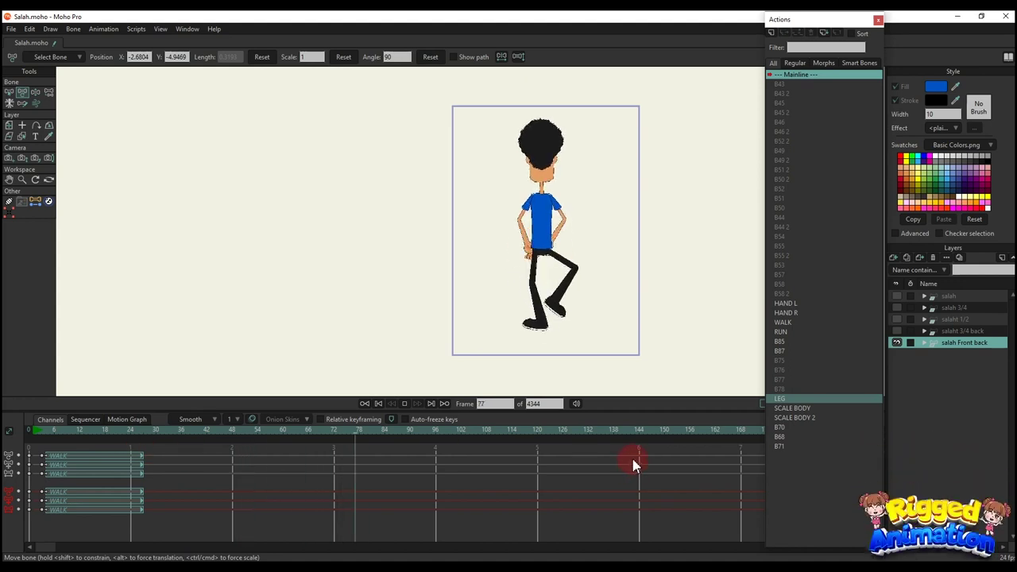
{"action": "key", "text": "space"}
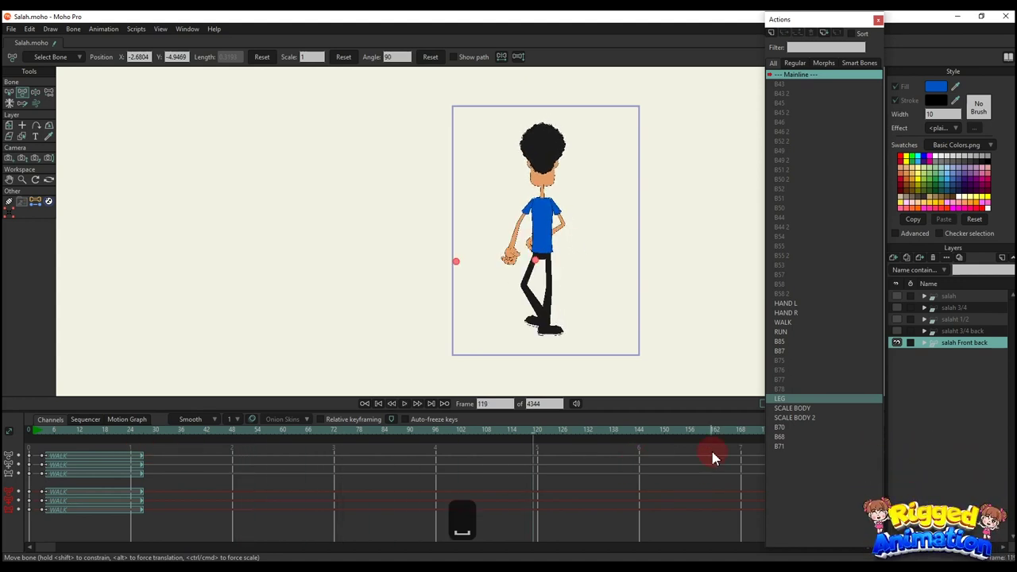
- Insert the RUN action at frame 119 of the front back view and play the run cycle
{"action": "left_click", "coordinate": [782, 332]}
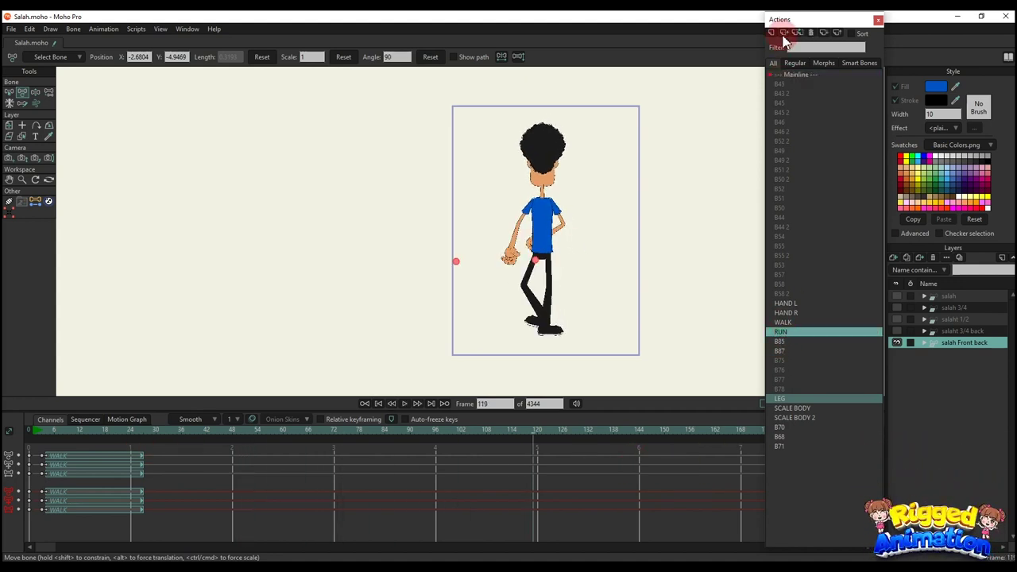
{"action": "scroll", "coordinate": [616, 293], "scroll_direction": "down", "scroll_amount": 2}
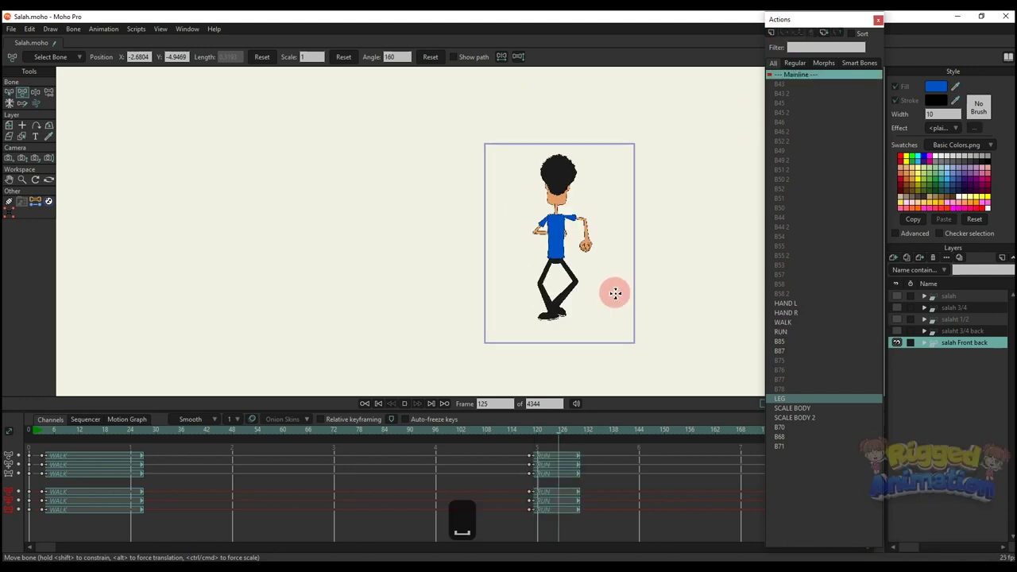